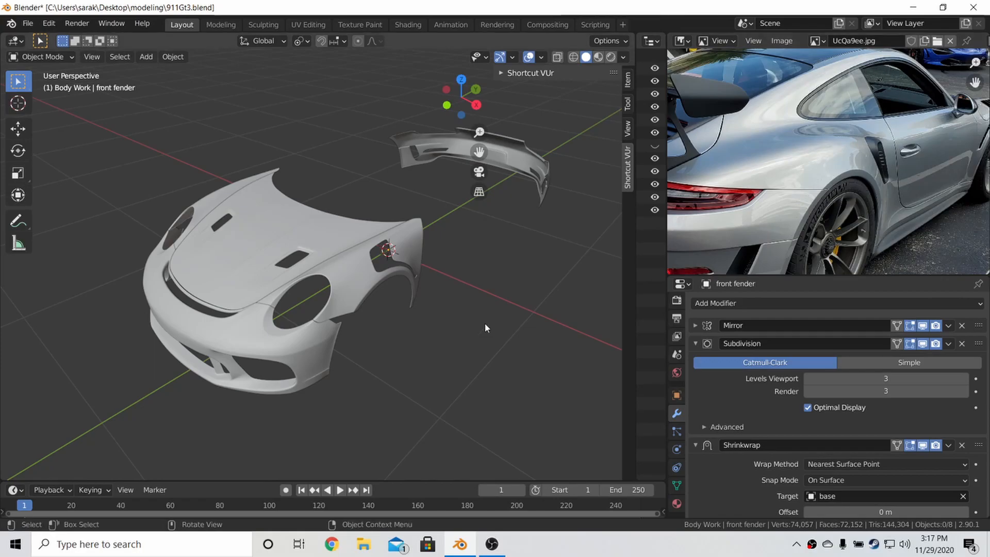
- Move the front fender's corner vertices at the upper headlight-opening seam with the bumper by about 0.0024 m
scroll(352, 280, "up", 8)
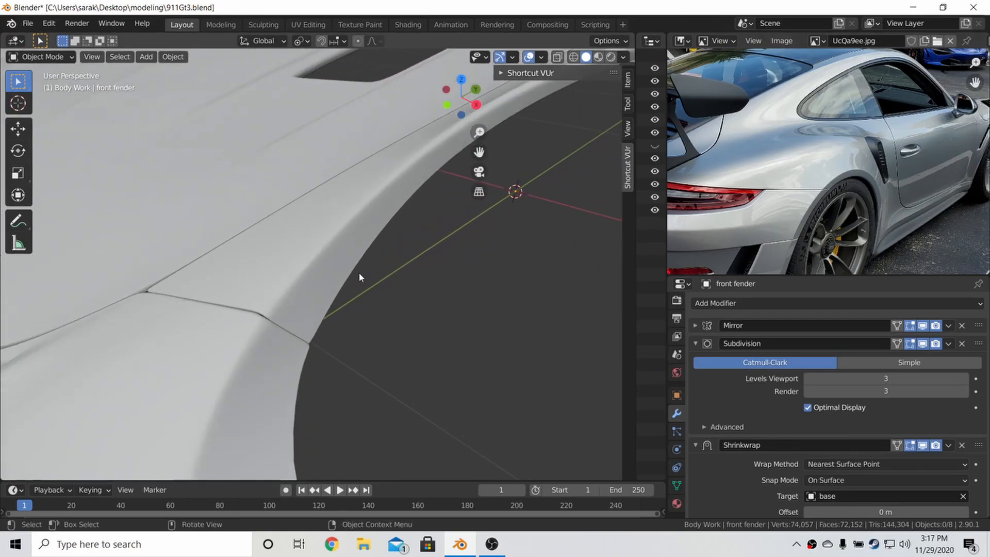
left_click(328, 318)
key("Tab")
key("z")
left_click(279, 329)
key("a")
key("c")
left_click(297, 366)
key("Escape")
key("g")
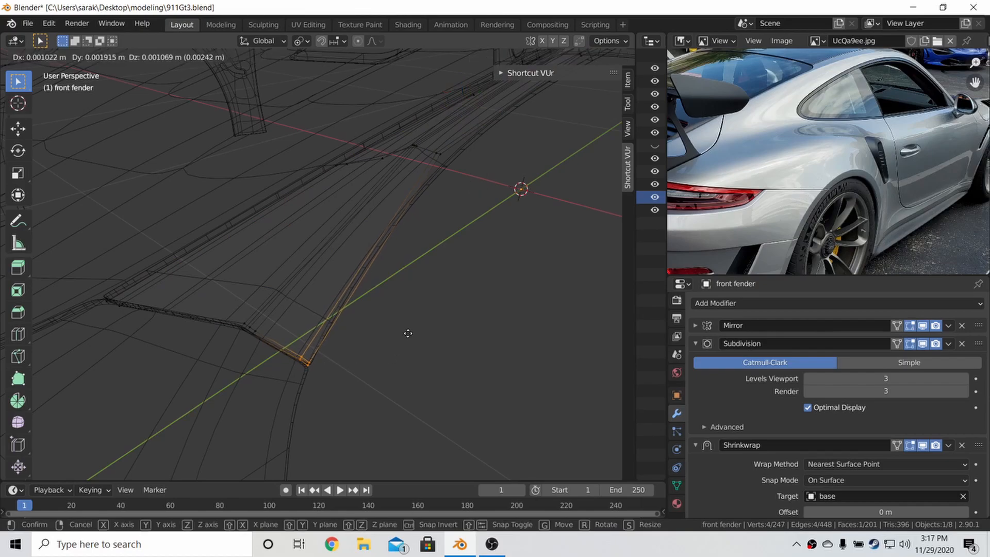
left_click(408, 334)
- Rotate the selected fender corner vertices about -7.7° and return to Object Mode with solid shading
key("r")
left_click(404, 312)
key("z")
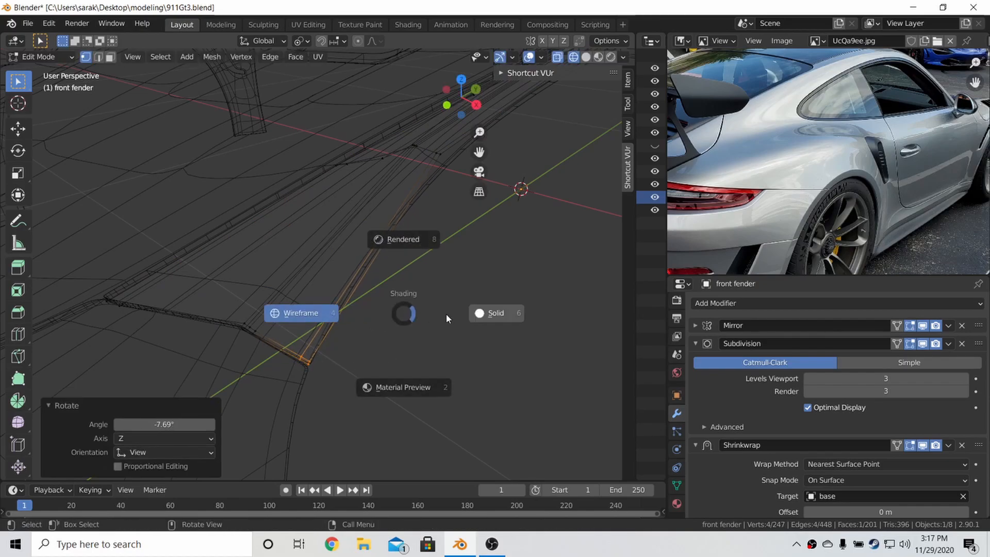
left_click(439, 314)
key("Tab")
left_click(337, 316)
scroll(339, 311, "down", 3)
middle_click_drag(338, 311, 236, 307, "shift")
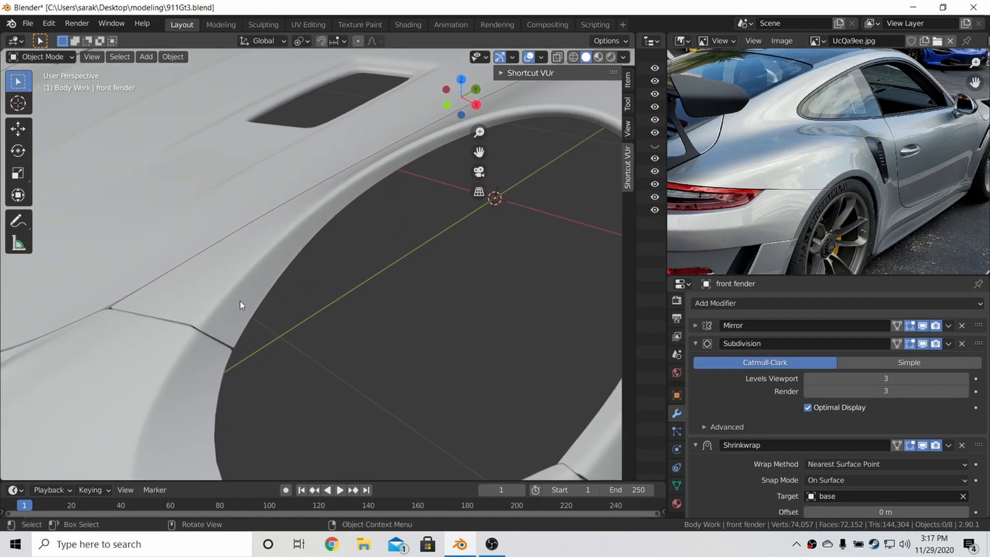
- From the opposite viewing angle, select the fender's corner vertices at the headlight seam and move them about 0.0025 m
mouse_move(321, 256)
middle_mouse_down()
mouse_move(429, 309)
mouse_move(396, 254)
mouse_move(44, 393)
middle_mouse_up()
scroll(395, 255, "up", 4)
key("Tab")
key("z")
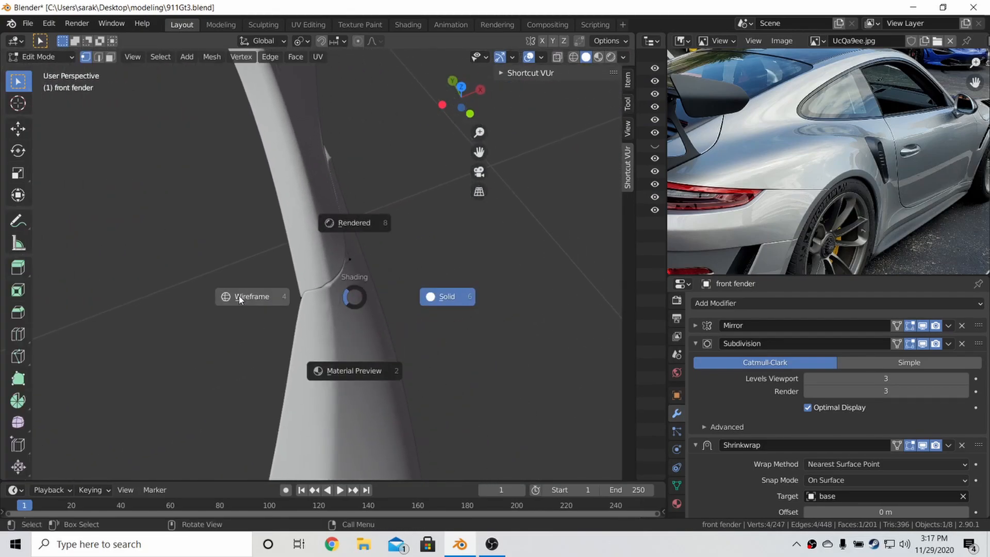
left_click(240, 296)
left_click_drag(290, 283, 315, 309)
key("g")
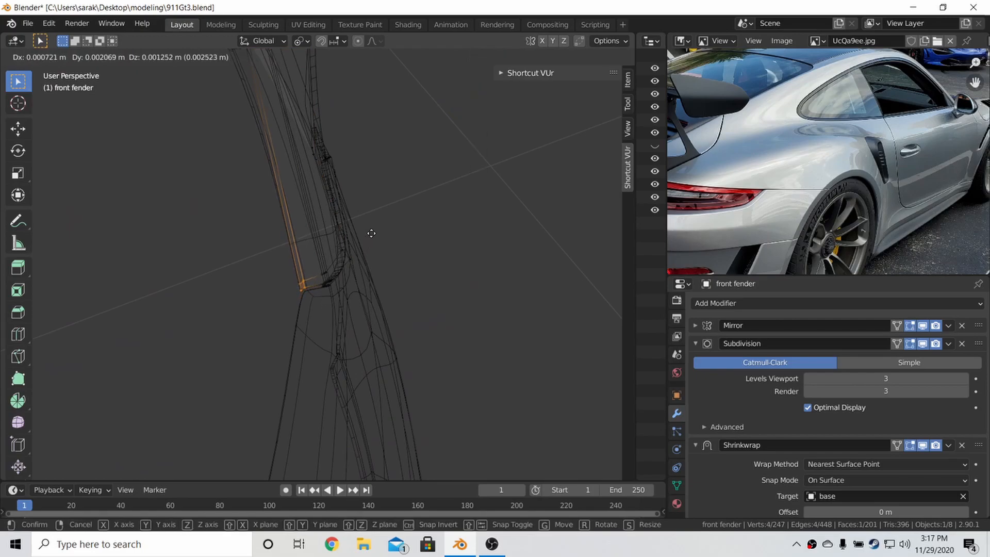
left_click(371, 234)
- Rotate the selected corner vertices about 10.5° and nudge them about 0.001 m along X
key("r")
left_click(365, 256)
key("g")
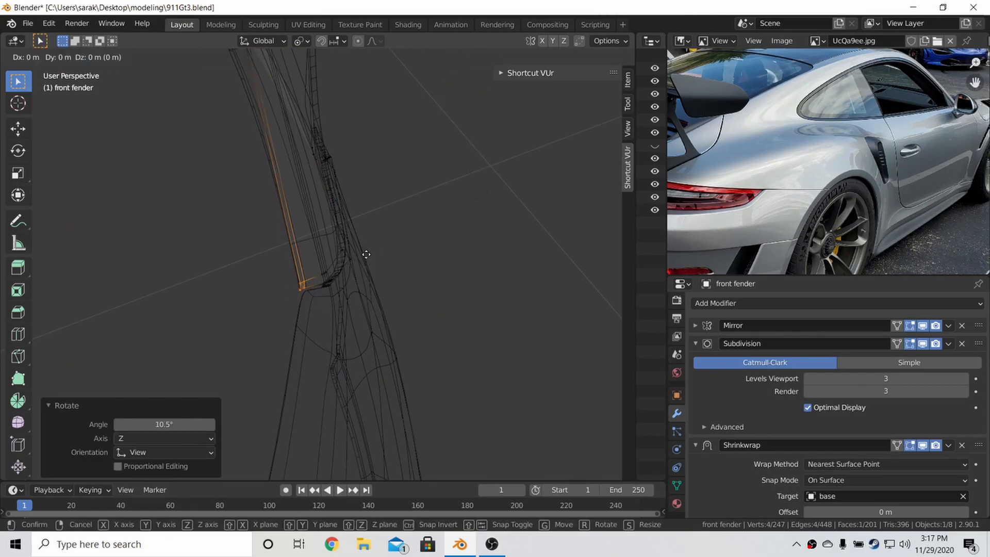
left_click(397, 252)
- Widen the outliner so object names show, and return the front fender to Object Mode with solid shading
key("n")
key("n")
left_click_drag(635, 193, 580, 196)
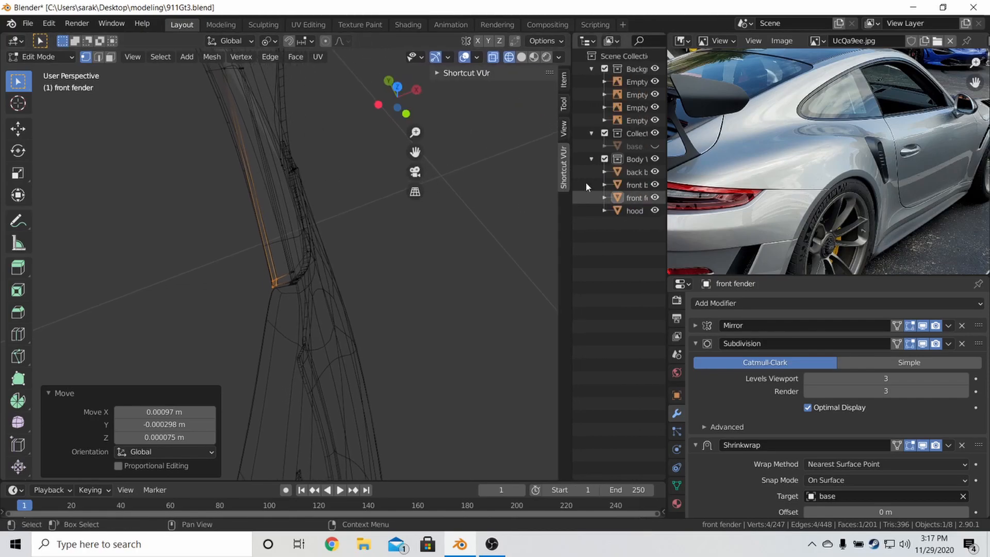
key("Tab")
key("alt+a")
scroll(323, 279, "down", 2)
key("z")
left_click(374, 261)
scroll(320, 240, "down", 4)
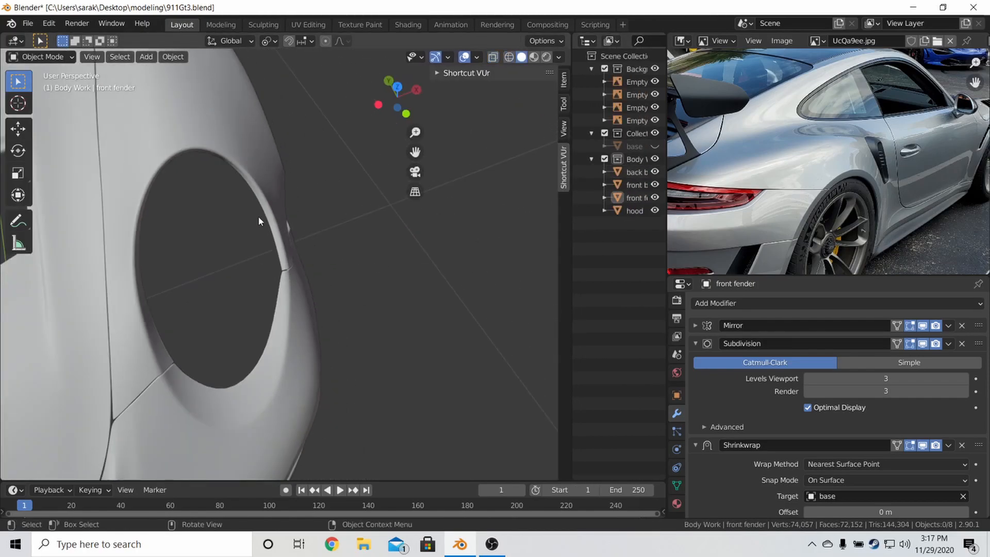
- Check the front fender's edge around the headlight opening in Edit Mode and save the file
key("Tab")
middle_click_drag(269, 235, 182, 174)
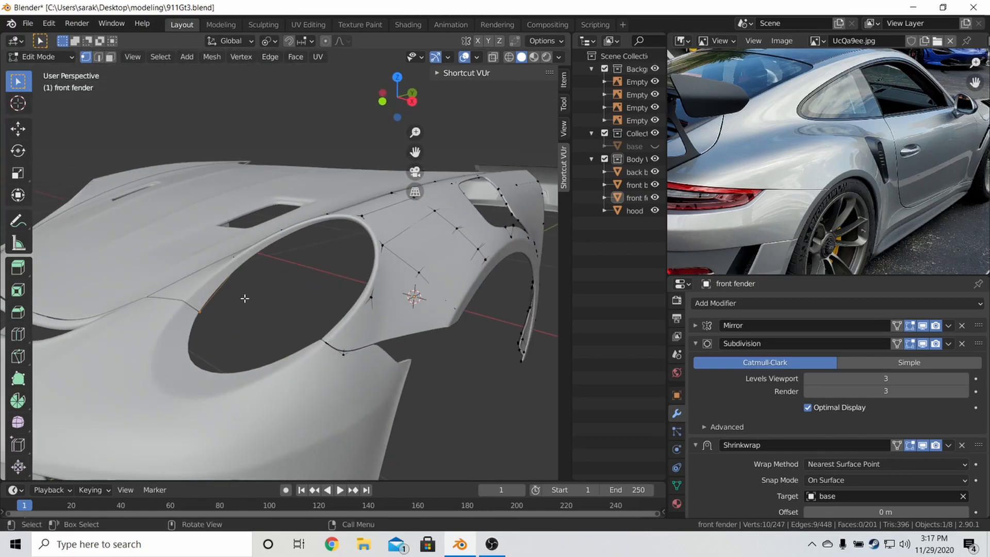
key("Tab")
key("a")
key("alt+a")
scroll(302, 281, "down", 1)
key("ctrl+s")
- Inspect the fender's headlight-opening loop in wireframe, return to solid Object Mode and save the file again
scroll(265, 287, "up", 4)
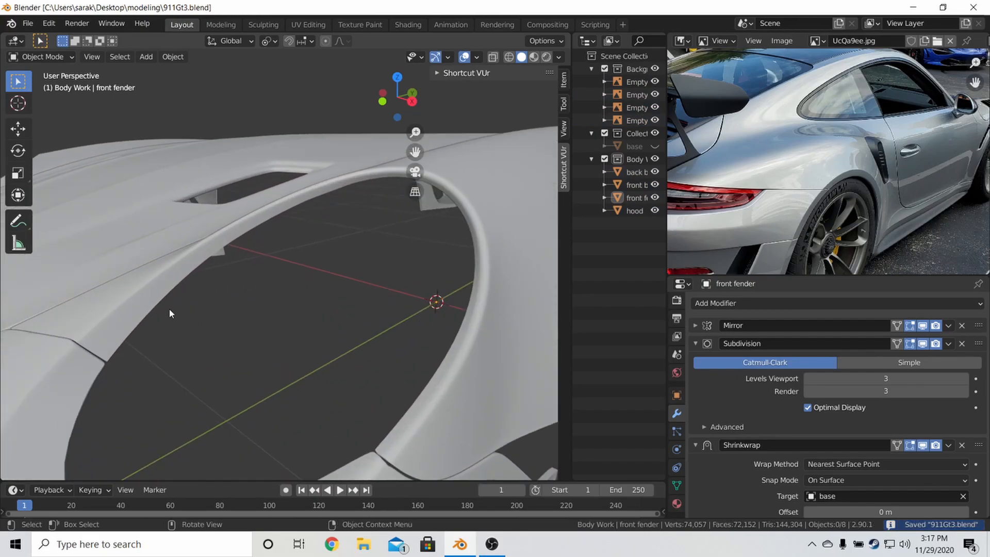
key("Tab")
key("z")
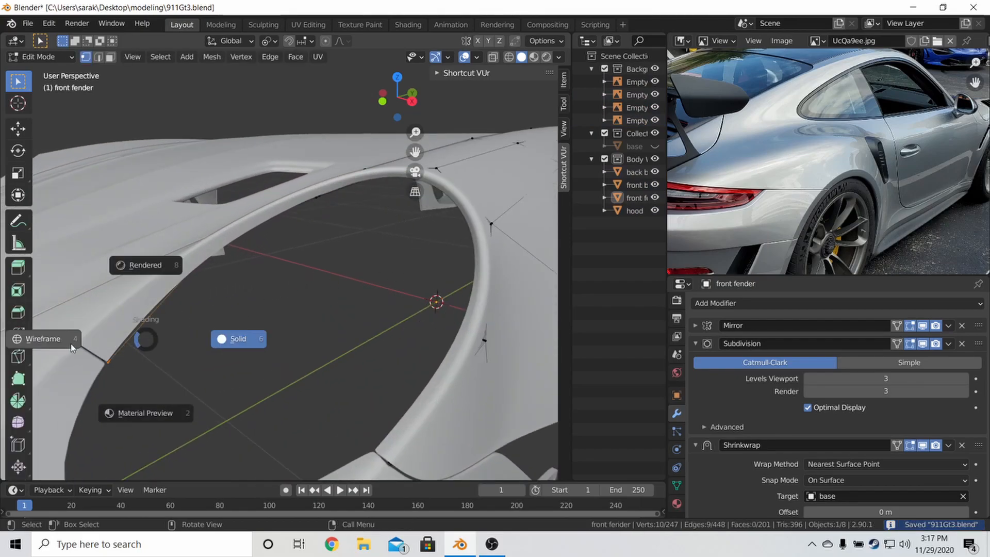
left_click(71, 346)
key("z")
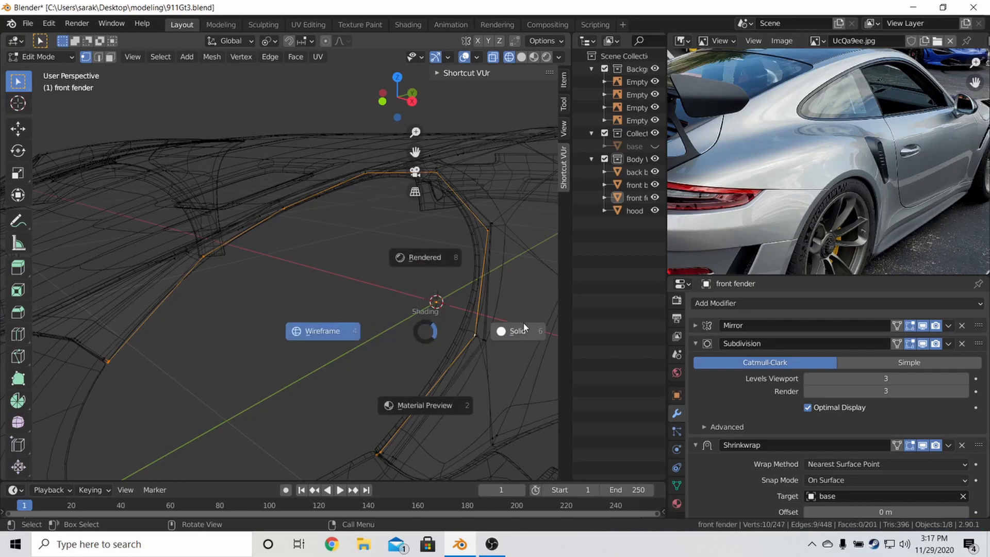
left_click(525, 328)
key("Tab")
middle_click_drag(347, 316, 419, 367)
key("a")
key("alt+a")
scroll(361, 330, "down", 3)
key("ctrl+s")
- Examine the front fender's corner where it meets the bumper in wireframe and solid shading
middle_click_drag(331, 316, 307, 305)
scroll(273, 346, "up", 6)
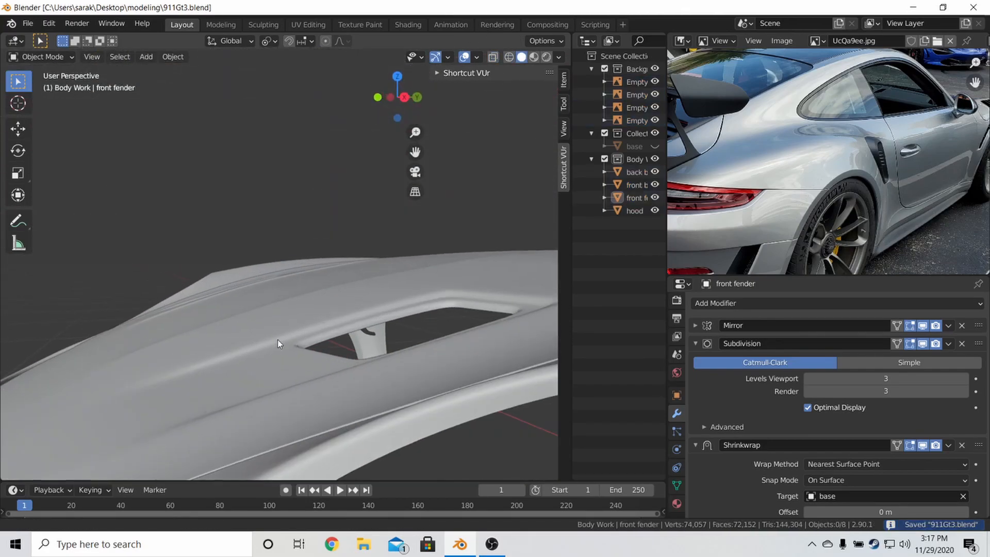
middle_click_drag(329, 410, 395, 279, "shift")
key("Tab")
key("z")
left_click(310, 258)
key("alt+a")
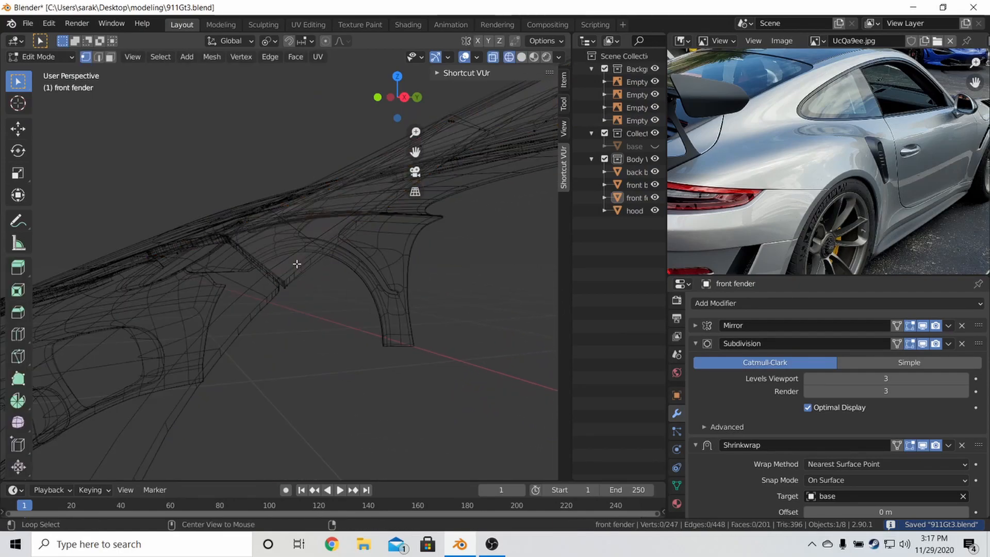
key("z")
left_click(386, 261)
key("z")
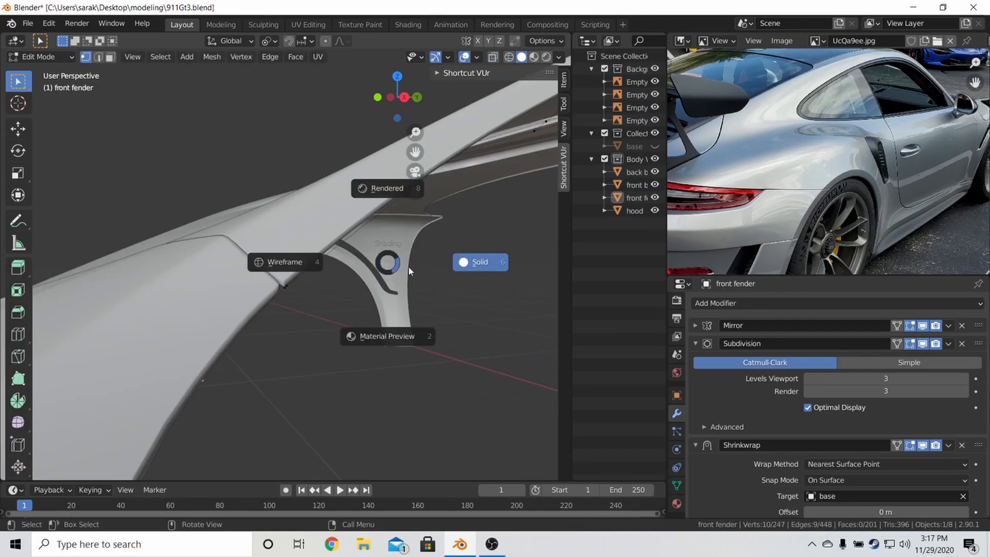
left_click(437, 271)
key("Tab")
- Check the front bumper's edge at the fender seam in Edit Mode and save the file
left_click(286, 293)
key("Tab")
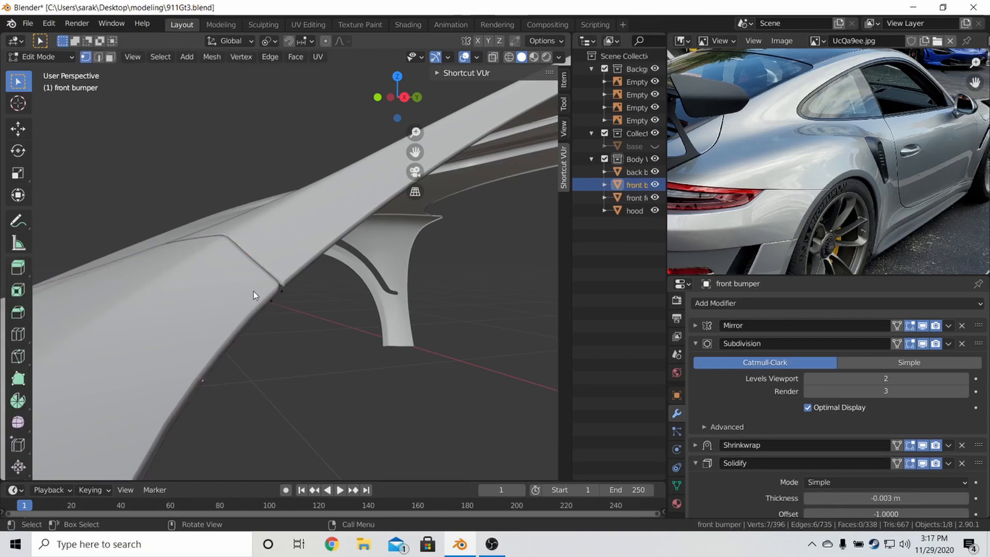
key("z")
left_click(265, 288)
key("z")
left_click(345, 282)
key("Tab")
scroll(346, 278, "up", 3)
key("ctrl+s")
mouse_move(346, 277)
middle_mouse_down()
mouse_move(441, 317)
mouse_move(335, 330)
mouse_move(359, 326)
mouse_move(245, 288)
middle_mouse_up()
key("ctrl+s")
scroll(244, 288, "down", 4)
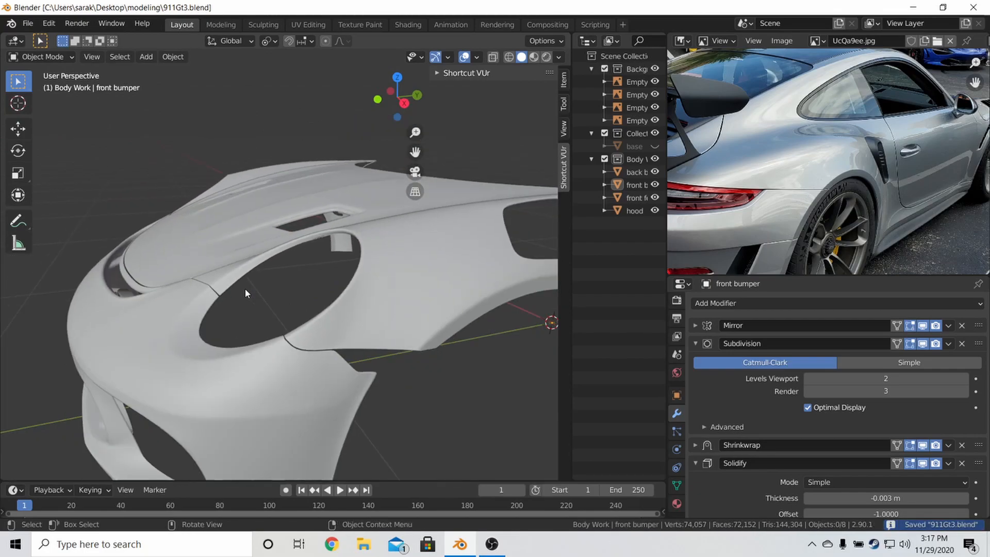
- Review the finished front panels together with the rear panel and save the file
scroll(328, 271, "up", 1)
scroll(701, 220, "down", 2)
middle_click_drag(410, 274, 361, 367)
scroll(475, 272, "up", 2)
scroll(330, 242, "down", 4)
scroll(379, 320, "down", 5)
key("ctrl+s")
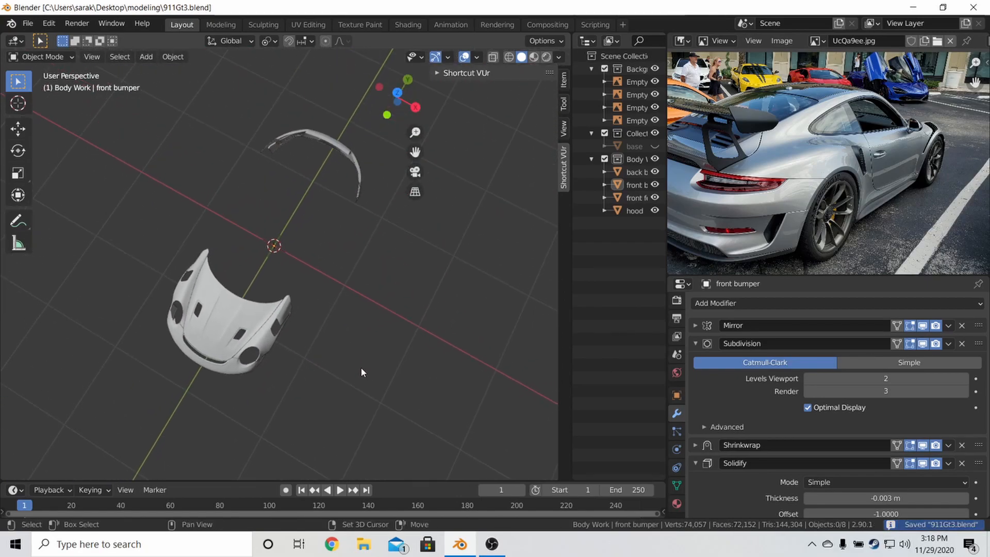
- Unhide the base car body and select it
left_click(655, 146)
middle_click_drag(308, 271, 194, 205)
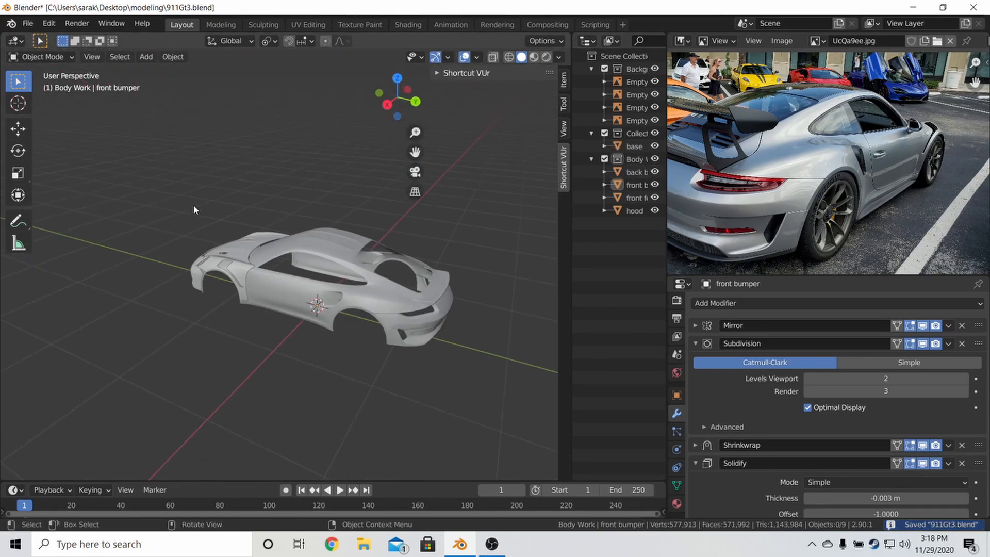
left_click(274, 246)
middle_click_drag(274, 246, 343, 218)
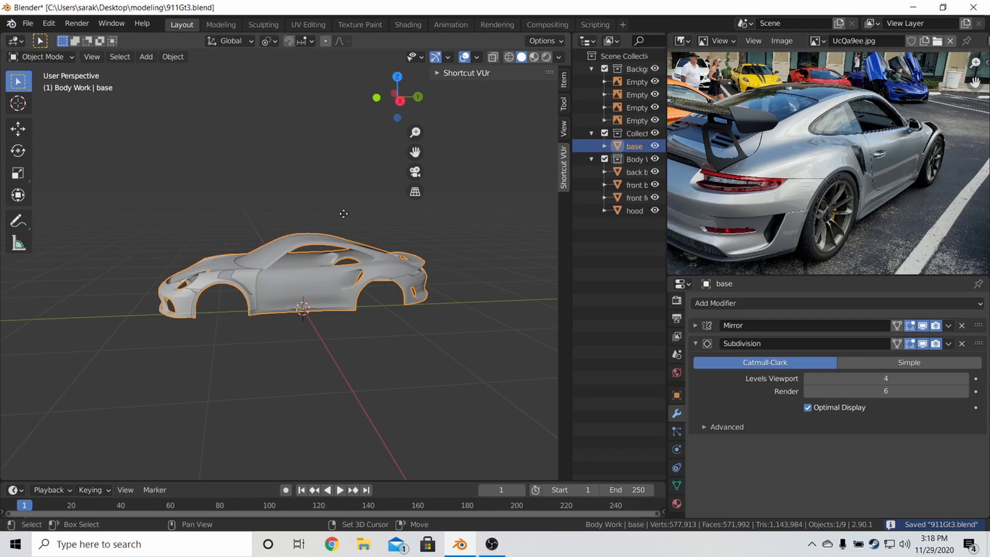
- Duplicate the base body in place as "rear fender" in the body work collection, and hide the original base
key("shift+d")
right_click(364, 221)
left_click_drag(633, 160, 637, 172)
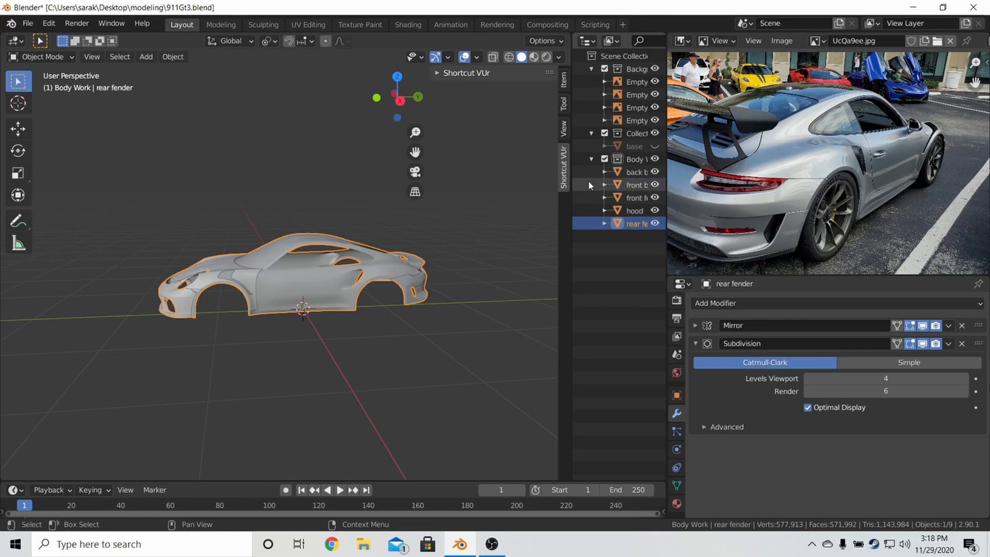
- Reveal all hidden geometry in the rear fender mesh and clear the selection
key("Tab")
scroll(312, 276, "up", 6)
key("alt+h")
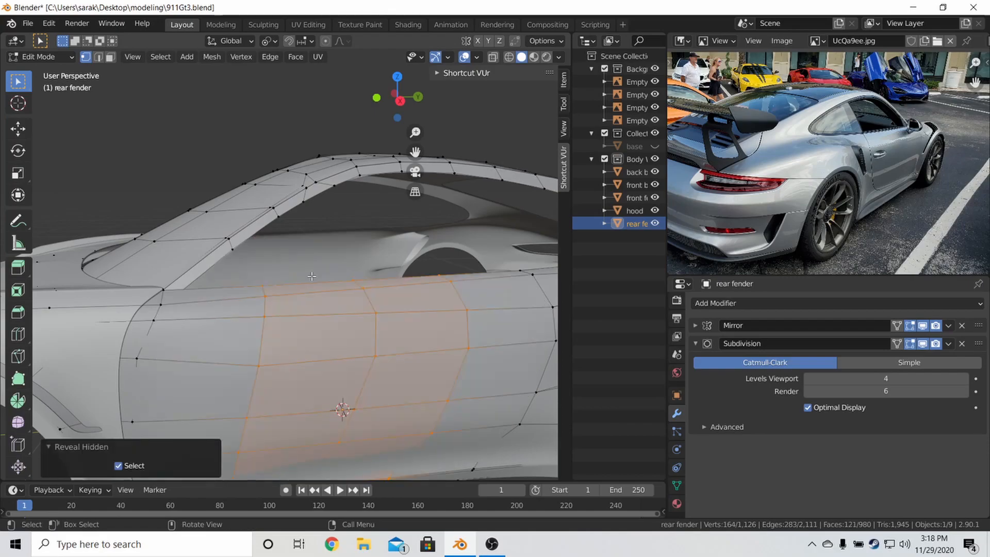
key("alt+a")
- Delete a band of faces around the front fender area to detach the front section of the rear fender mesh
scroll(311, 276, "down", 2)
middle_click_drag(941, 180, 918, 154)
scroll(917, 154, "up", 8)
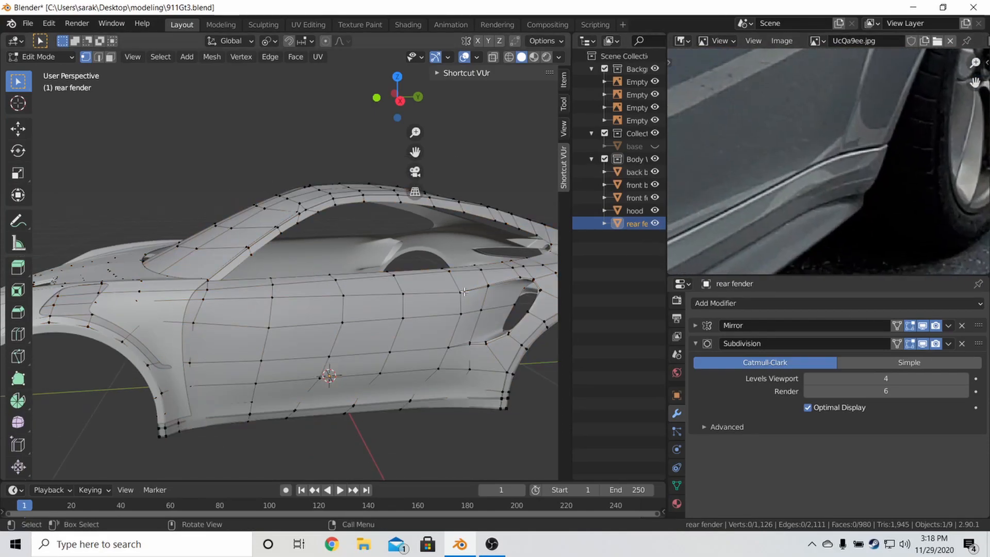
key("alt+z")
key("z")
left_click(195, 382)
mouse_move(238, 356)
middle_mouse_down()
mouse_move(247, 342)
mouse_move(330, 356)
middle_mouse_up()
key("z")
left_click(303, 337)
scroll(253, 281, "down", 3)
middle_click_drag(251, 281, 283, 331)
key("x")
left_click(217, 326)
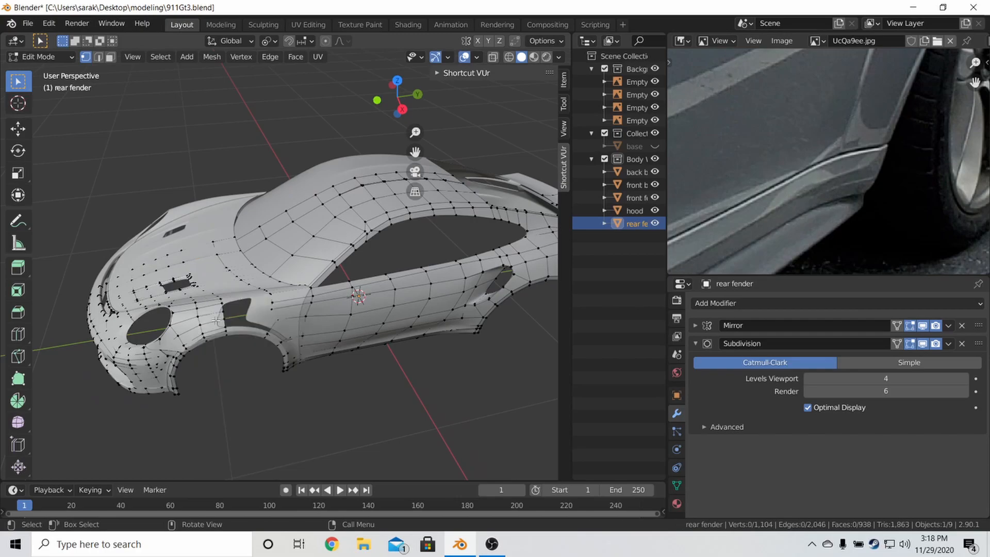
- Select the linked front section with the hood and bumper, delete its vertices, and return to Object Mode
key("l")
key("x")
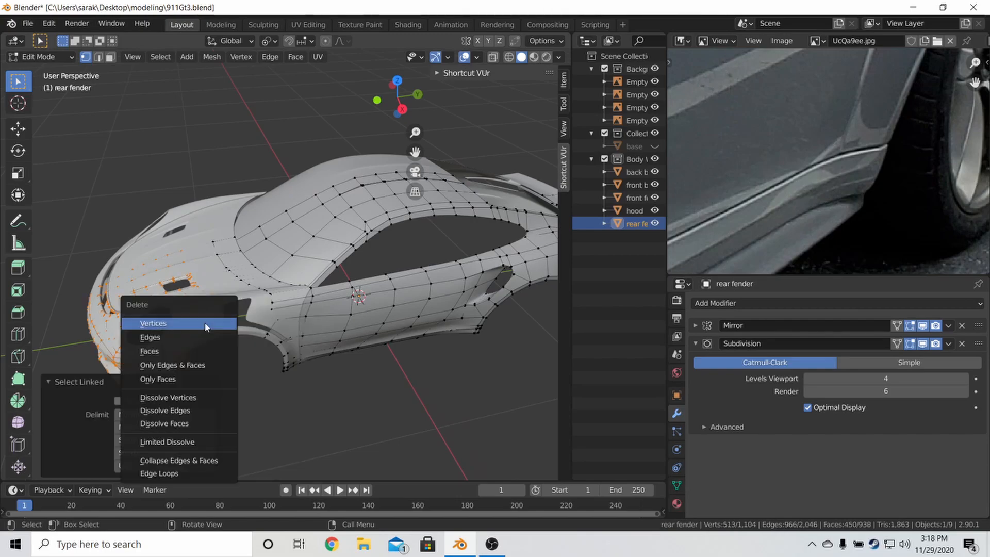
left_click(205, 323)
key("Tab")
middle_click_drag(336, 293, 279, 310)
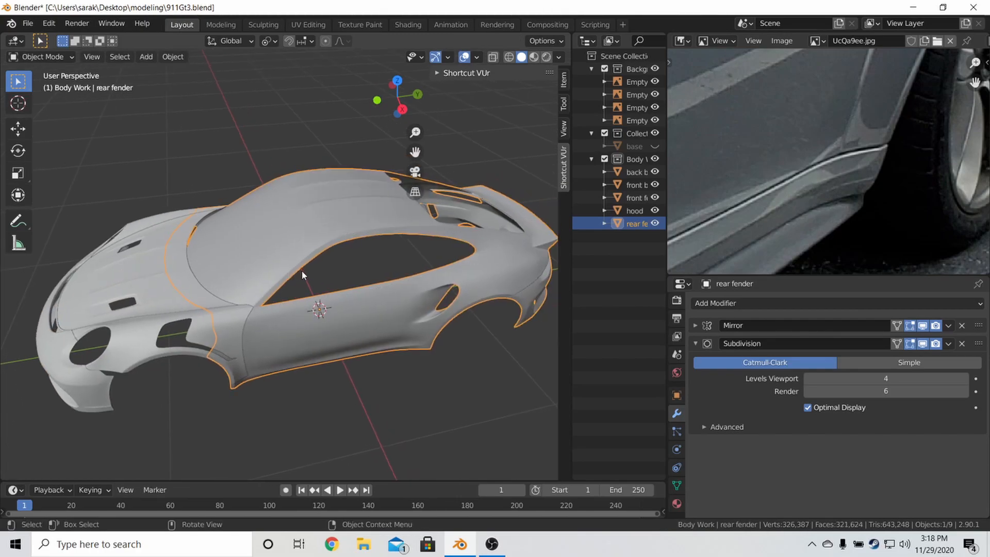
- Examine the seam between the rear wheel arch and taillight in the reference photo and on the model
scroll(749, 138, "down", 5)
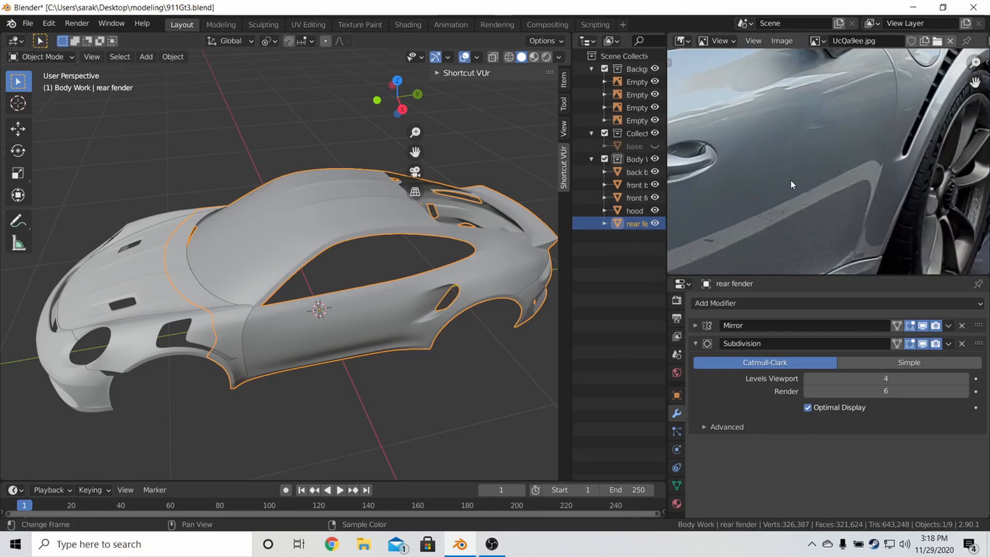
middle_click_drag(797, 187, 940, 124)
middle_click_drag(763, 161, 910, 155)
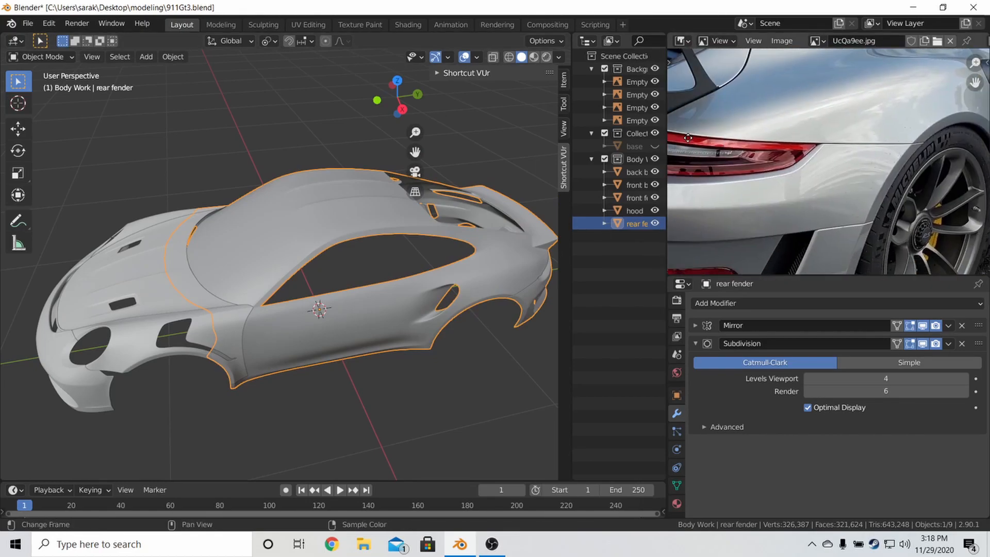
middle_click_drag(440, 302, 367, 306)
scroll(367, 306, "up", 3)
key("Tab")
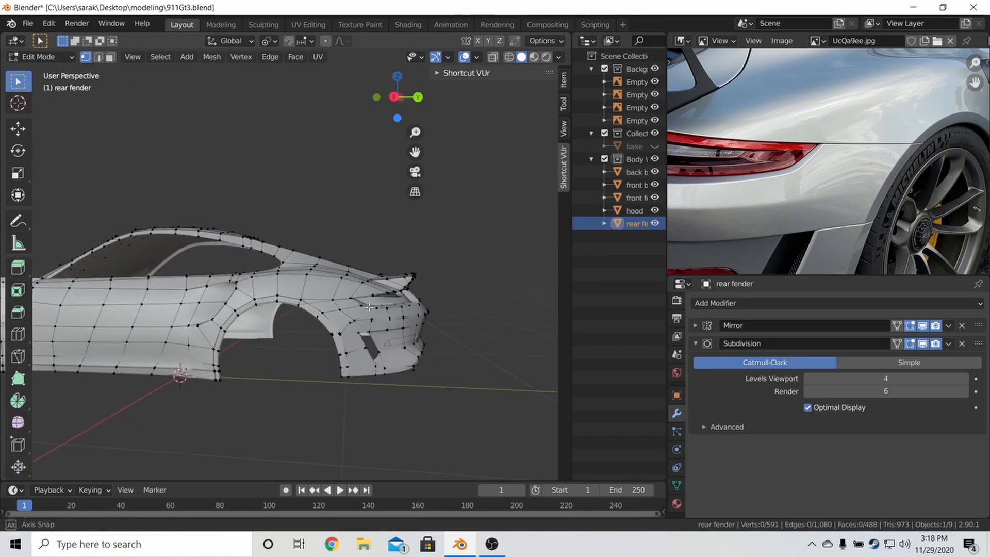
scroll(358, 317, "up", 5)
key("Tab")
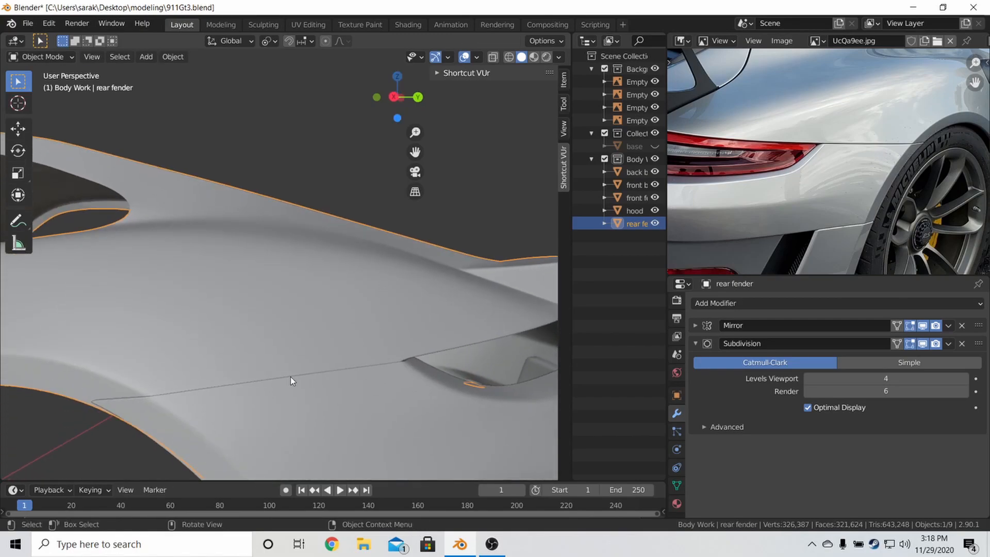
scroll(294, 380, "down", 2)
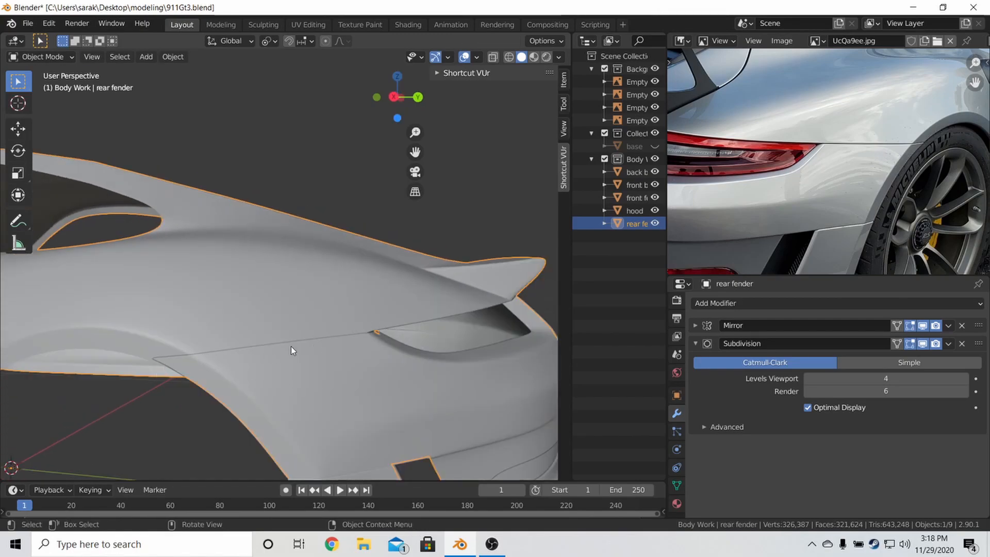
scroll(819, 147, "up", 3)
middle_click_drag(536, 281, 453, 300)
key("Tab")
key("KP_3")
key("z")
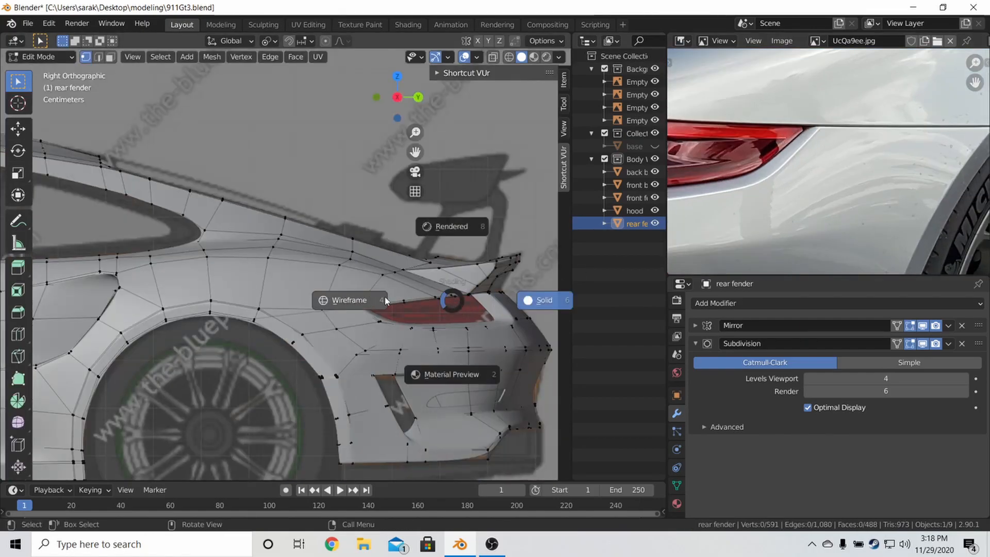
left_click(369, 301)
scroll(368, 298, "up", 5)
scroll(371, 320, "down", 2, "shift")
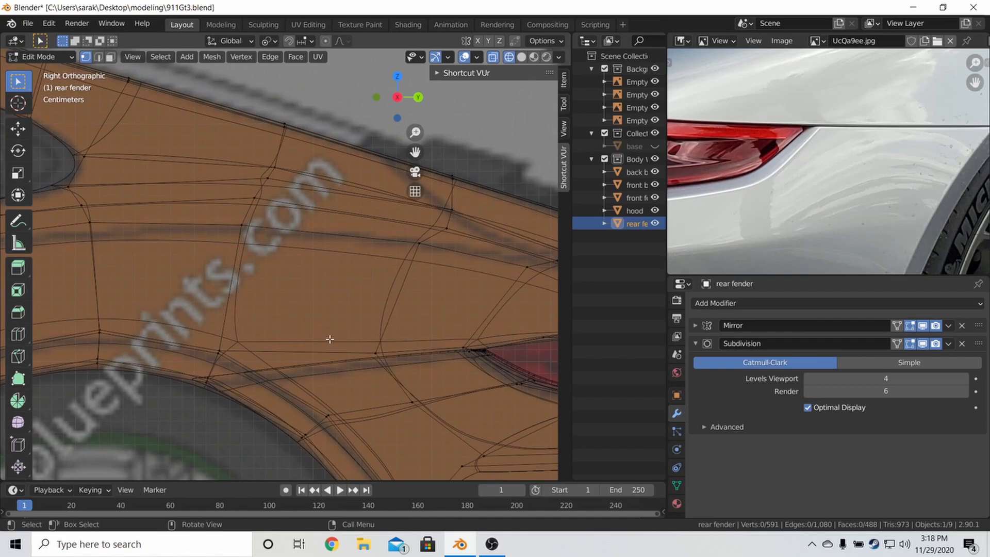
key("k")
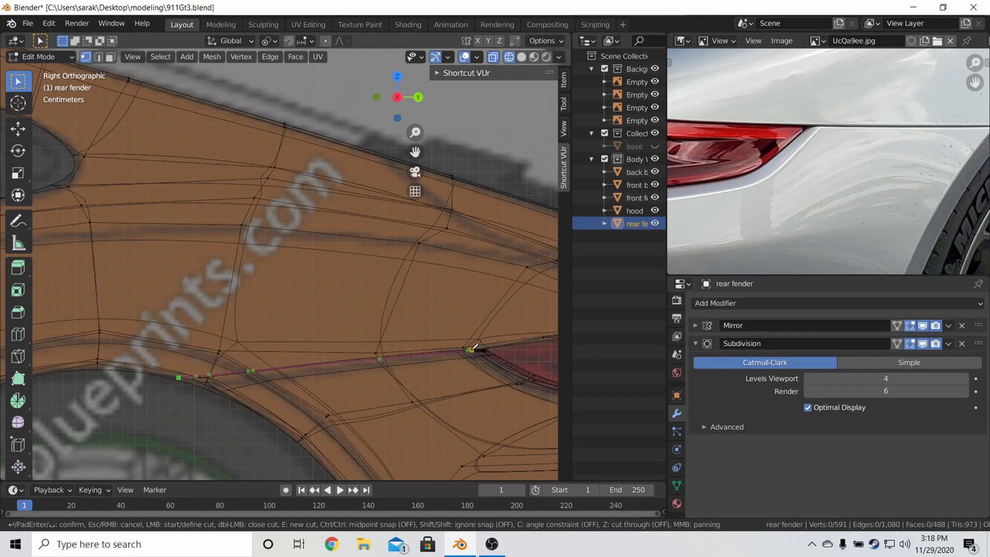
key("Escape")
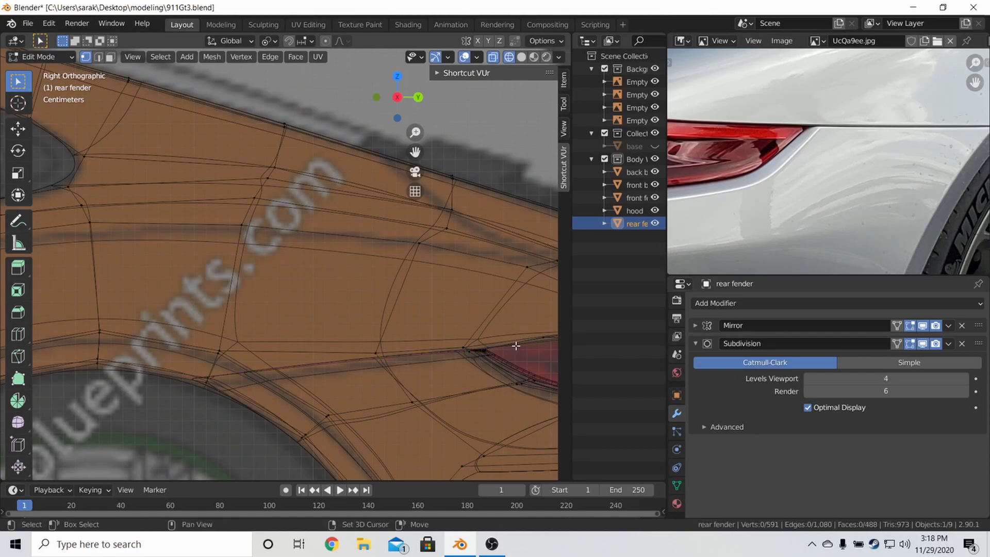
- Examine the rear fender vertices around the taillight opening's front corner in both wireframe and solid shading
middle_click_drag(515, 345, 387, 294, "shift")
key("z")
left_click(366, 299)
scroll(462, 312, "up", 3)
key("z")
left_click(496, 313)
scroll(498, 312, "up", 2)
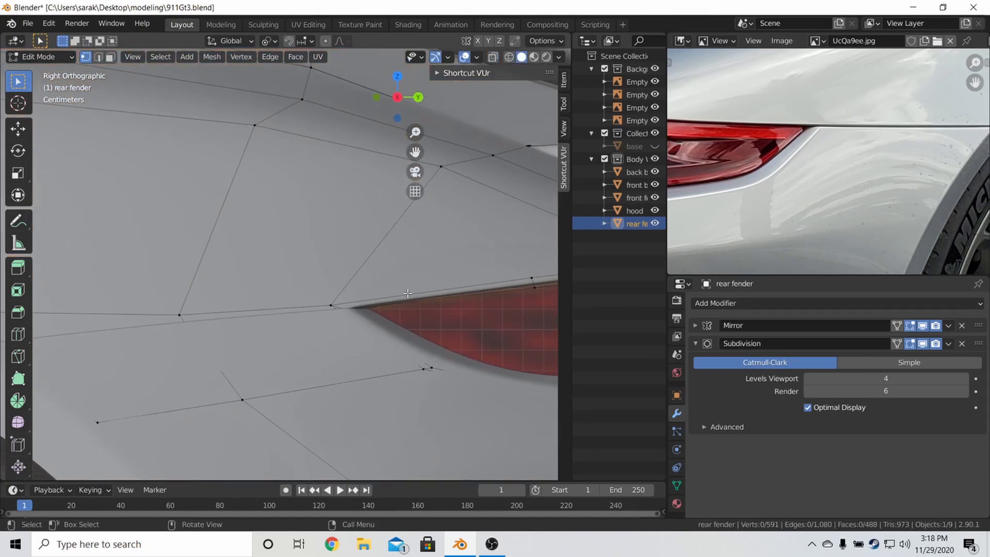
key("z")
left_click(339, 320)
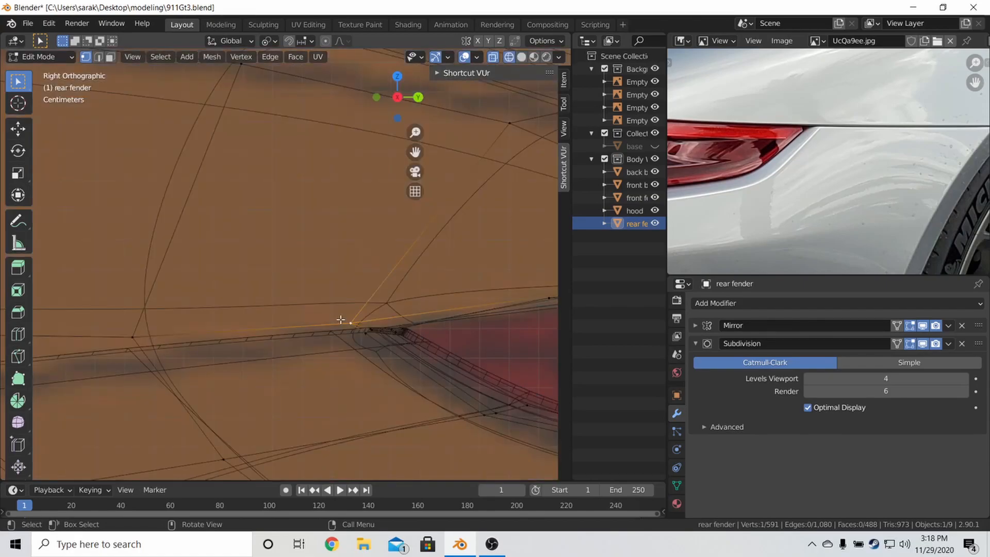
key("z")
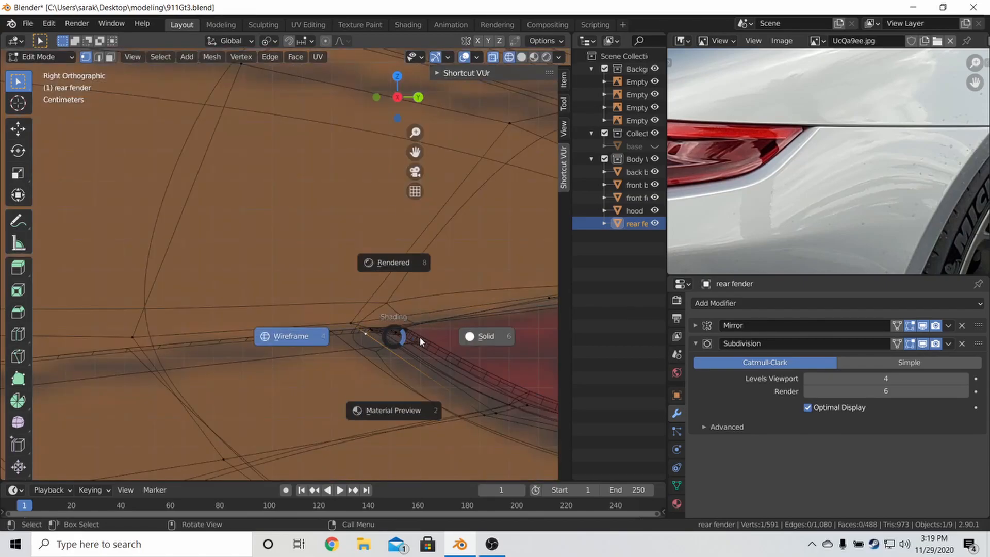
left_click(424, 337)
- Leave Edit Mode and hide the back bumper object that overlaps the rear fender
key("Tab")
left_click(360, 349)
key("h")
left_click(361, 354)
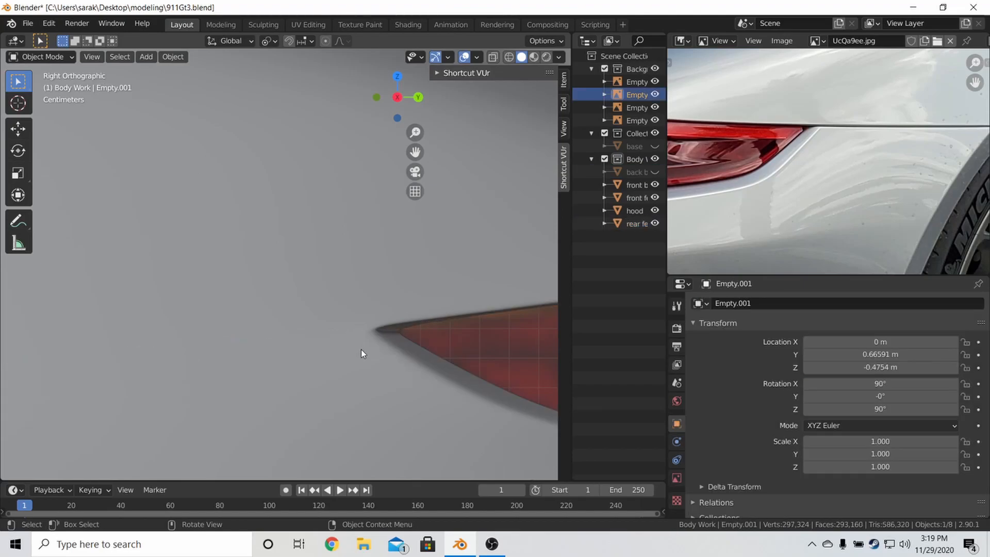
scroll(389, 305, "down", 6)
- Slide the rear fender vertex at the taillight opening's front corner along its edge by a factor of 0.403
middle_click_drag(387, 304, 248, 318)
left_click(248, 318)
key("Tab")
key("KP_Decimal")
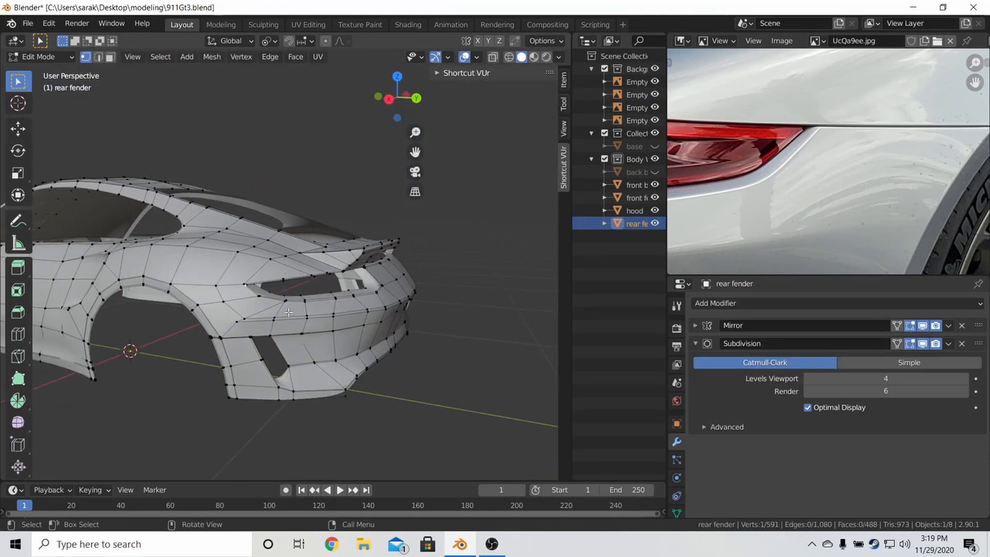
key("KP_3")
scroll(290, 309, "up", 4)
scroll(290, 309, "up", 5)
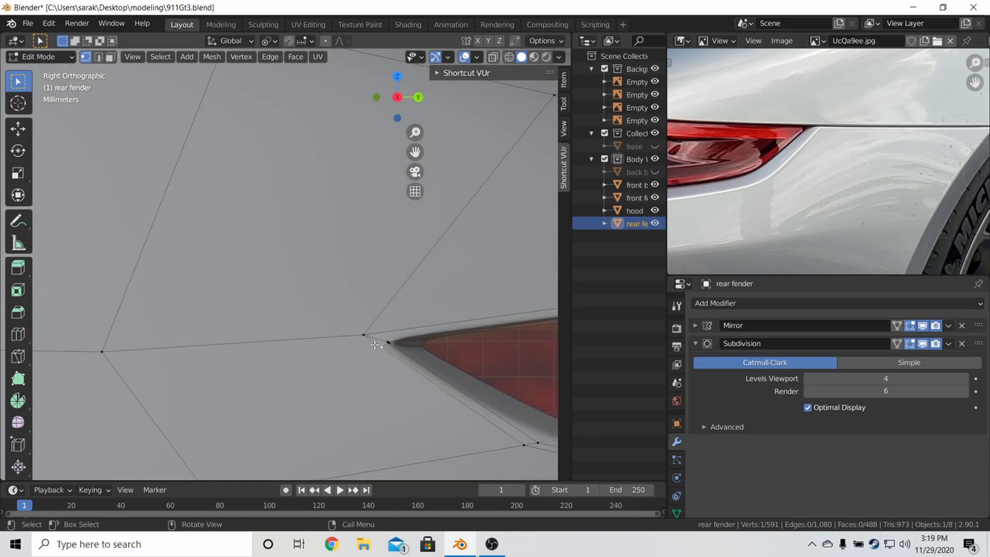
key("shift+v")
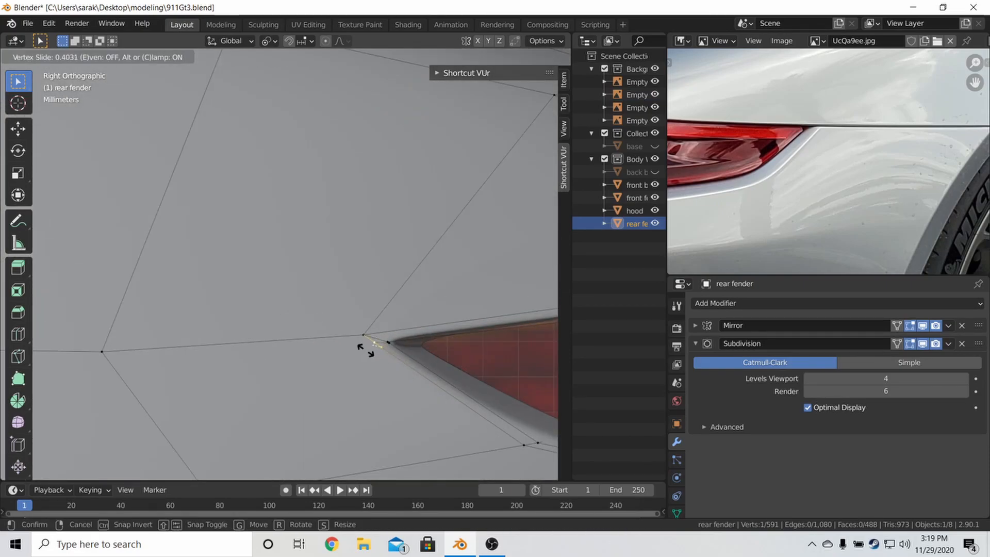
left_click(365, 349)
scroll(377, 343, "down", 4)
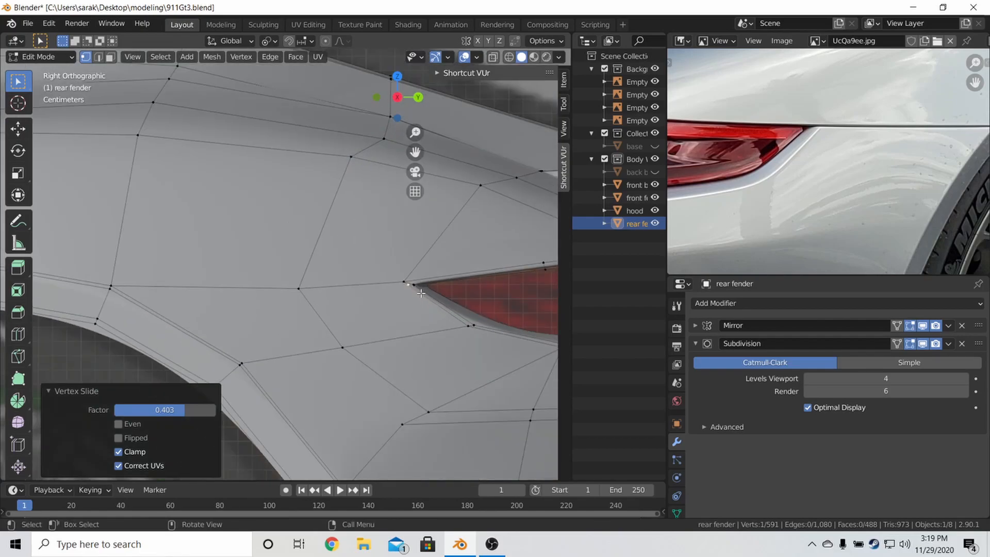
key("k")
left_click(409, 285)
middle_click_drag(409, 284, 537, 278, "shift")
key("Escape")
- Knife-cut the rear fender along the blueprint seam from the taillight's front corner to the wheel arch
key("z")
left_click(113, 299)
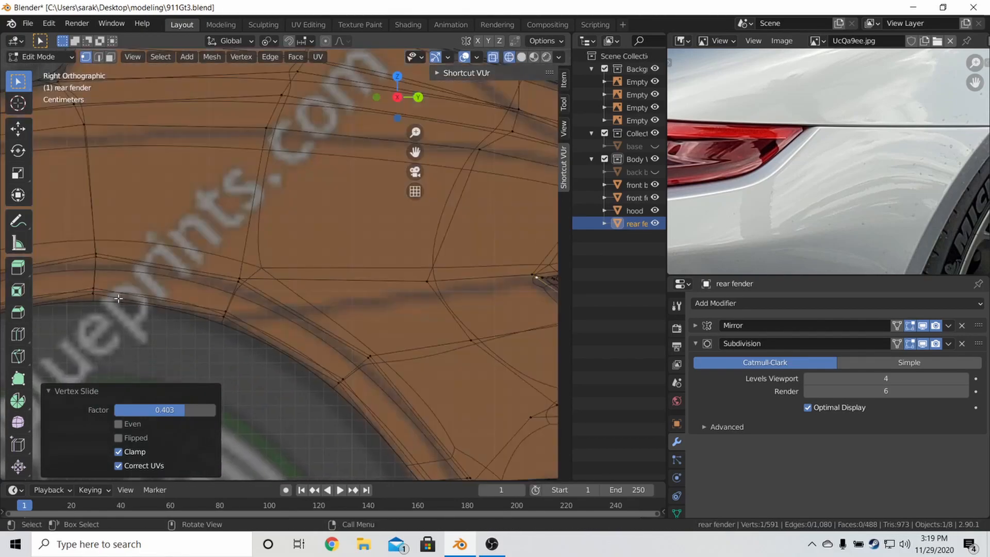
key("k")
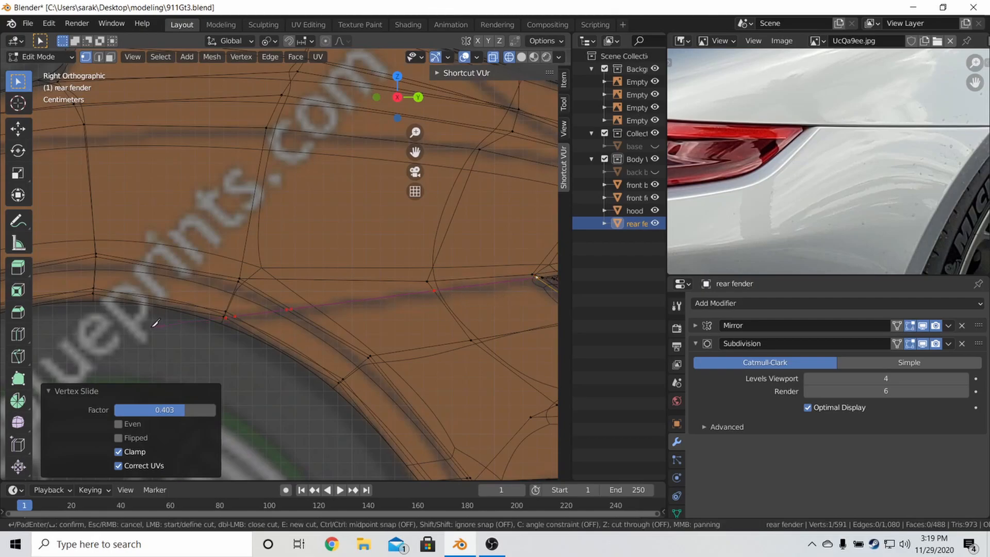
key("Return")
key("z")
left_click(222, 324)
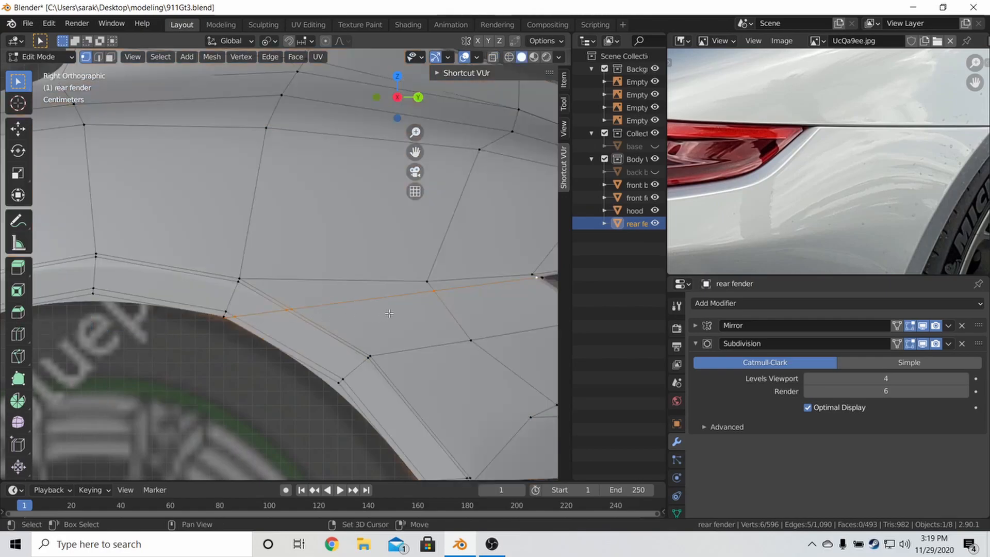
- Delete the row of vertices just below the new seam cut between the wheel arch and the taillight
left_click(507, 297)
key("Escape")
key("z")
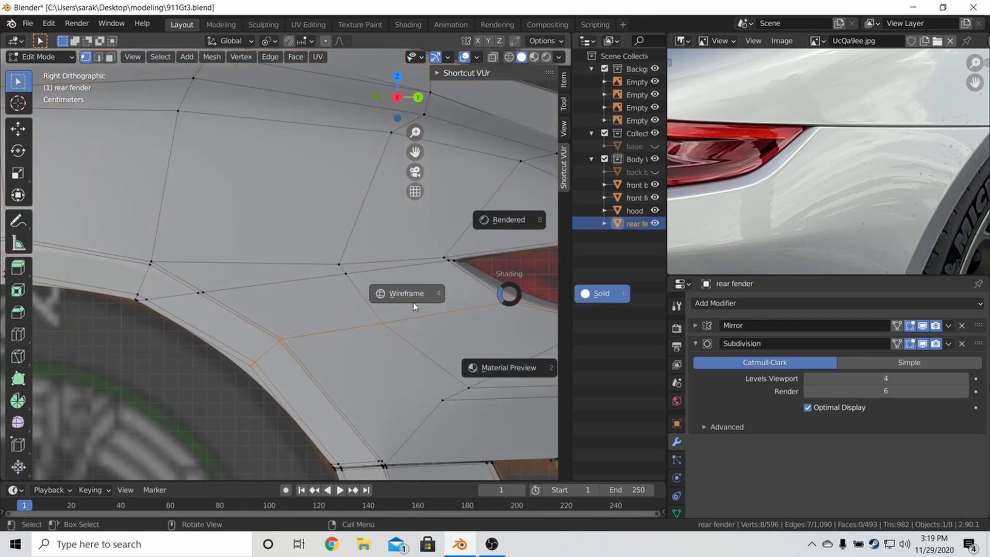
left_click(423, 301)
scroll(459, 292, "up", 5, "ctrl")
key("c")
left_click(451, 298)
key("Escape")
key("x")
left_click(444, 296)
key("z")
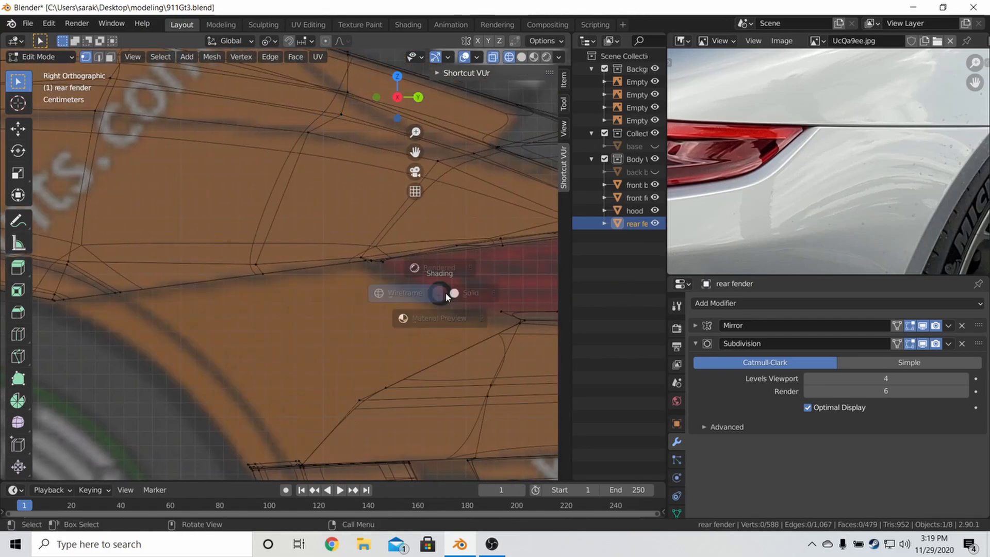
left_click(475, 294)
- Examine the area between the spoiler and the taillight on the model and in the reference photo
scroll(475, 294, "down", 3)
key("Tab")
mouse_move(475, 295)
middle_mouse_down()
mouse_move(473, 306)
mouse_move(354, 286)
mouse_move(340, 304)
middle_mouse_up()
scroll(474, 305, "down", 2)
key("Tab")
scroll(339, 304, "up", 7)
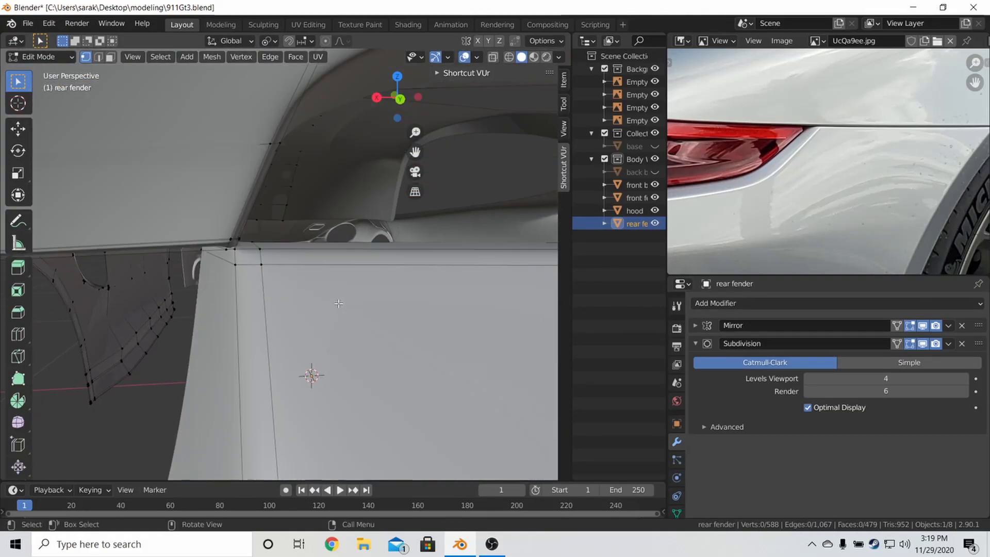
scroll(338, 303, "down", 2)
scroll(807, 177, "down", 3)
middle_click_drag(806, 178, 896, 204)
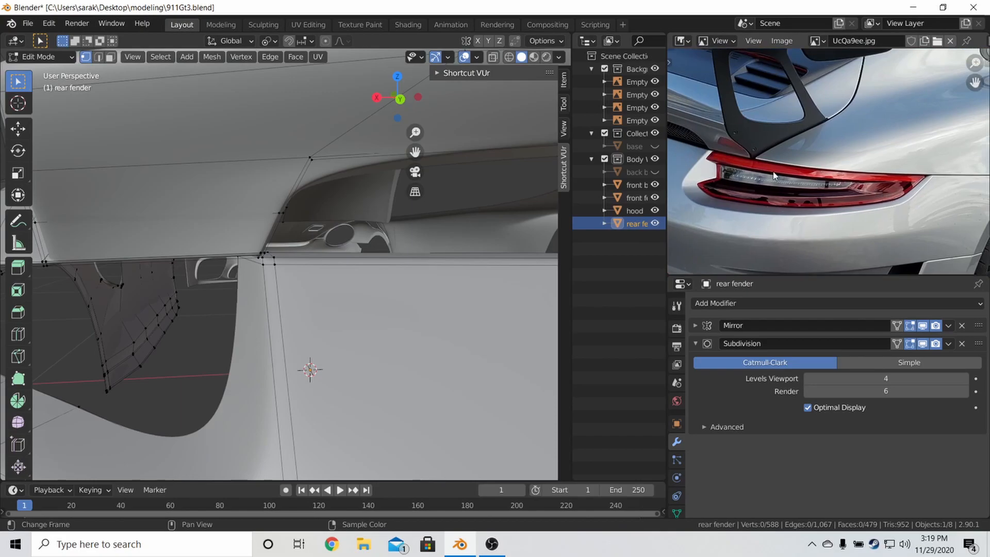
middle_click_drag(301, 258, 333, 260)
middle_click_drag(410, 223, 282, 270)
- Delete the vertices joining the spoiler section to the rear bumper section along the back of the rear fender mesh
key("a")
key("a")
key("z")
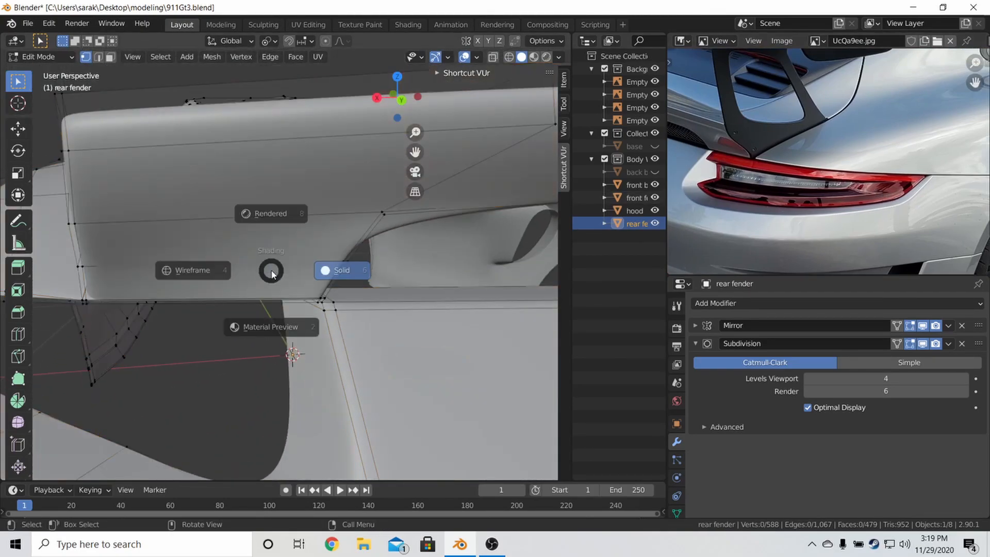
left_click(225, 271)
key("c")
left_click_drag(333, 302, 274, 283)
key("x")
left_click(332, 296)
key("z")
left_click(364, 298)
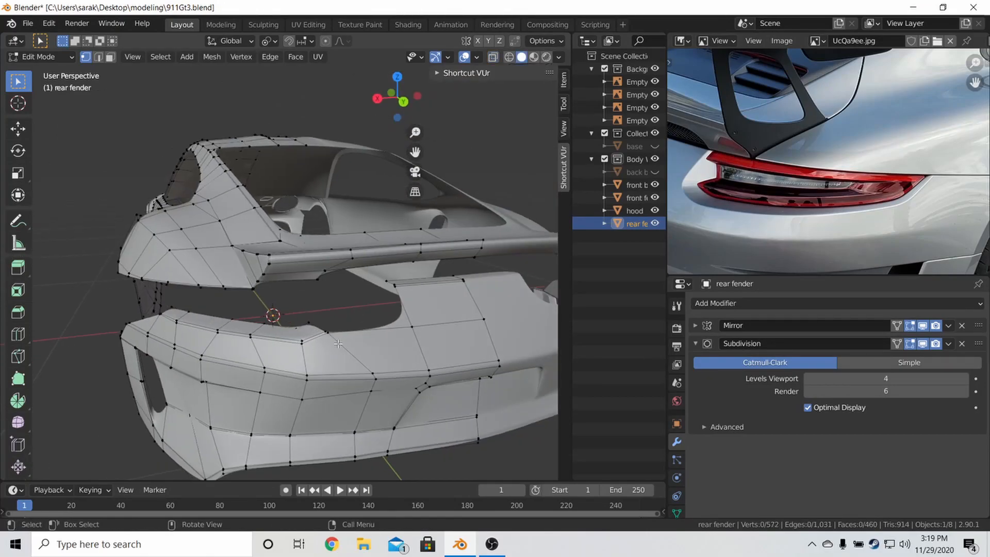
- Select the linked rear bumper section, delete its vertices, and return to Object Mode with nothing selected
key("l")
key("x")
left_click(337, 342)
key("Tab")
key("a")
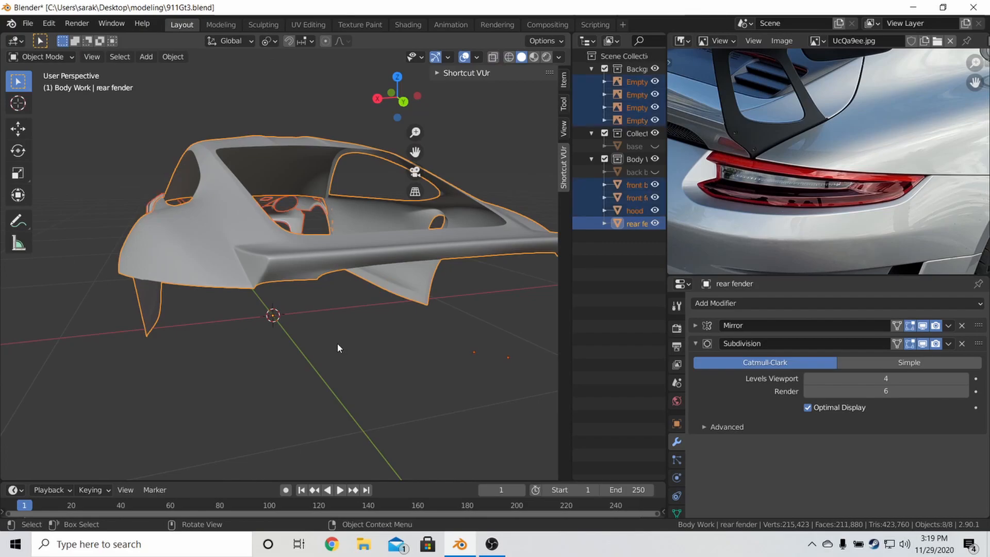
key("a")
- Save the file and inspect the remaining rear fender and door body from the side
scroll(335, 335, "down", 3)
key("ctrl+s")
middle_click_drag(328, 316, 416, 276)
scroll(408, 276, "down", 5)
middle_click_drag(356, 284, 379, 314)
scroll(379, 317, "up", 5)
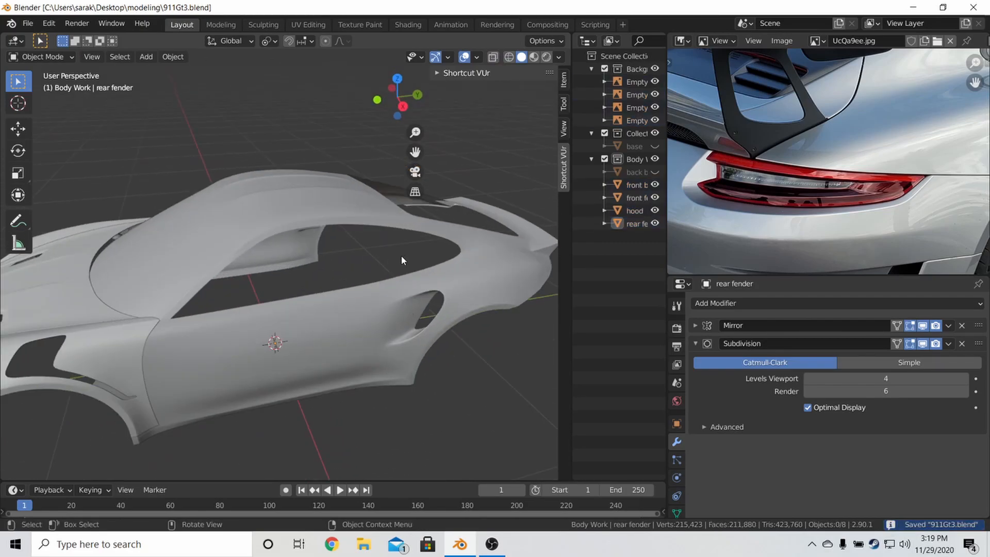
- In the wireframe side view of the rear fender mesh, slide the window-line vertex onto the blueprint's rear door seam
key("Tab")
middle_click_drag(849, 190, 681, 173)
middle_click_drag(964, 56, 830, 95)
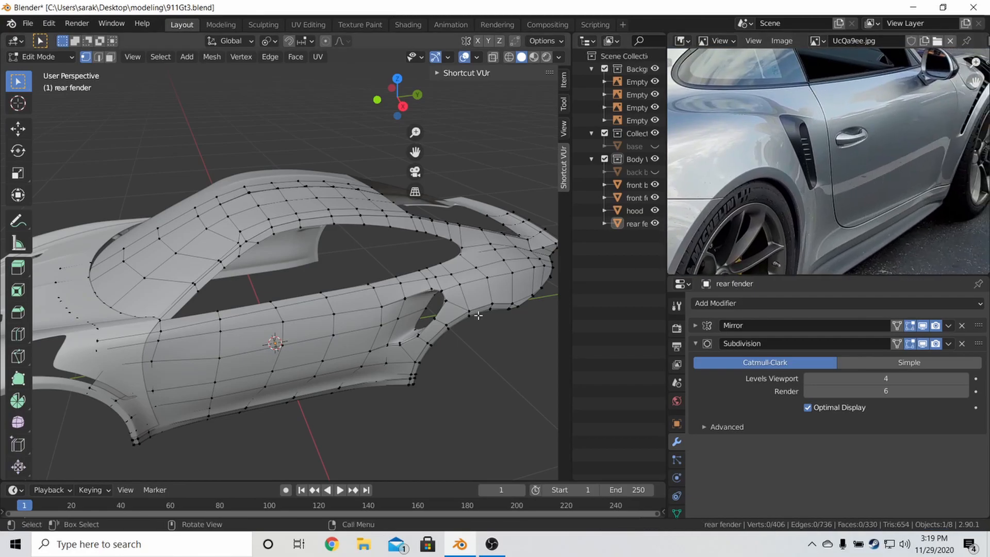
key("KP_3")
key("shift+z")
key("a")
scroll(312, 338, "up", 3)
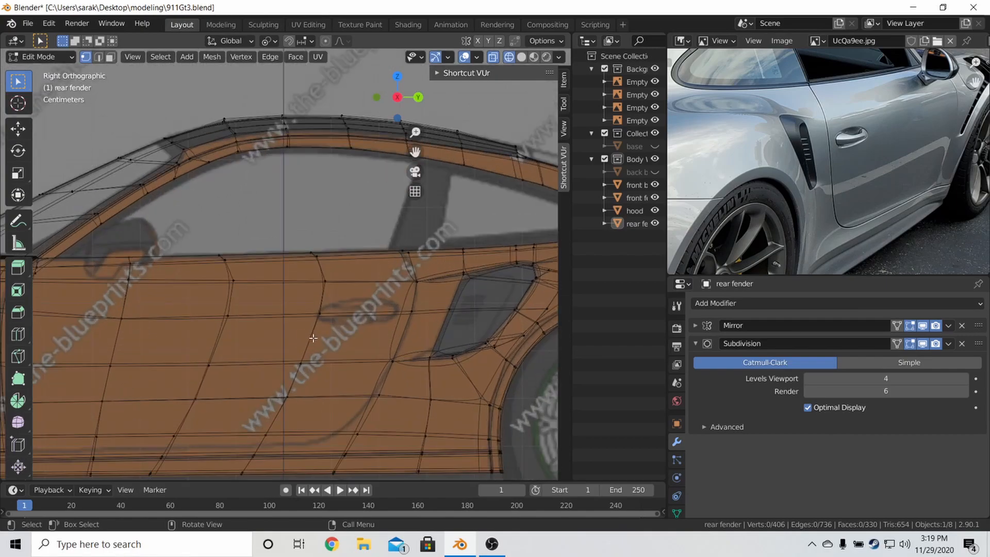
scroll(424, 260, "up", 2)
left_click(462, 249)
key("shift+v")
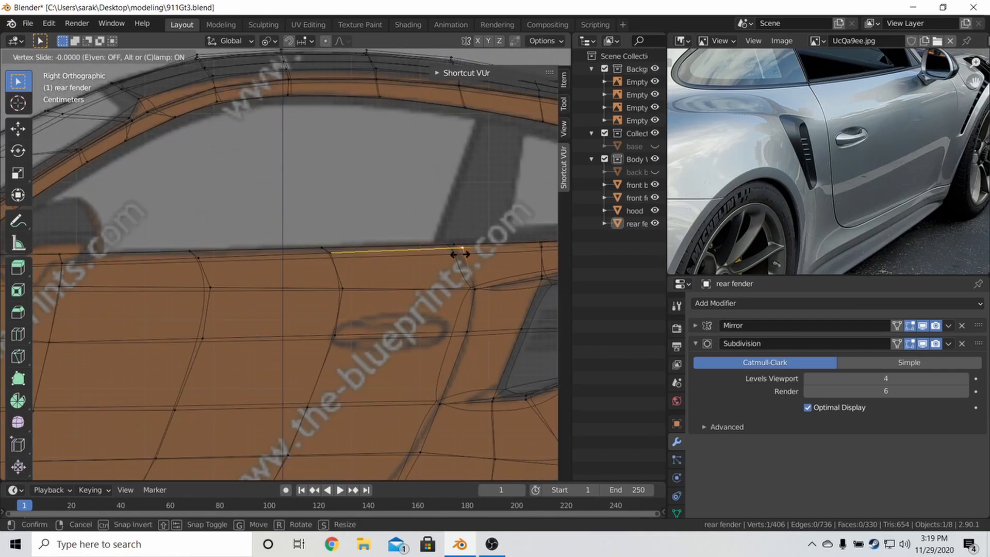
left_click(457, 254)
left_click(458, 241)
key("g")
key("g")
left_click(454, 239)
left_click(460, 245)
key("g")
key("g")
left_click(458, 246)
- Slide the lower vertices of the door's rear edge along their edges to follow the curved blueprint seam
middle_click_drag(476, 360, 488, 214, "shift")
left_click(436, 307)
key("g")
key("g")
left_click(431, 306)
middle_click_drag(438, 301, 464, 278, "shift")
left_click(428, 340)
key("g")
key("g")
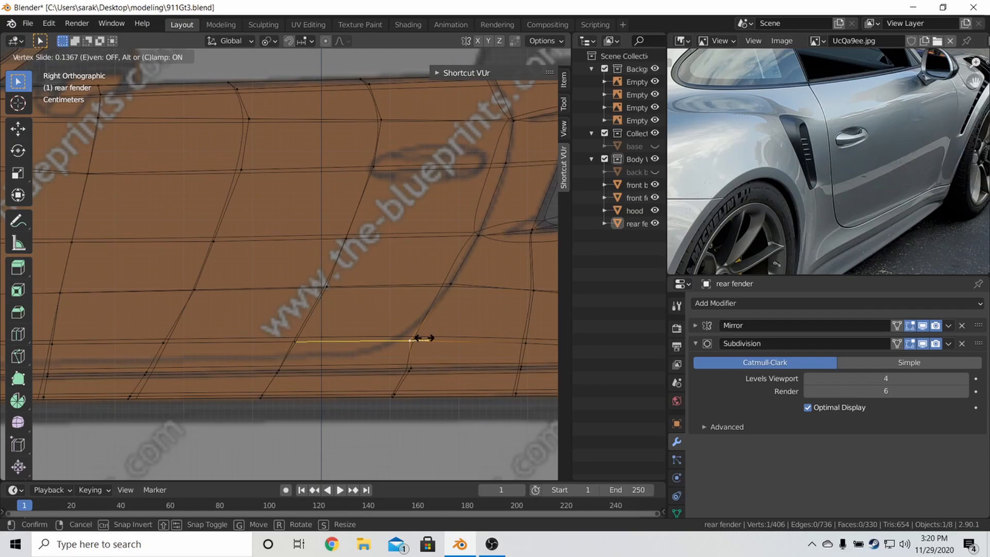
left_click(437, 338)
middle_click_drag(432, 338, 458, 319, "shift")
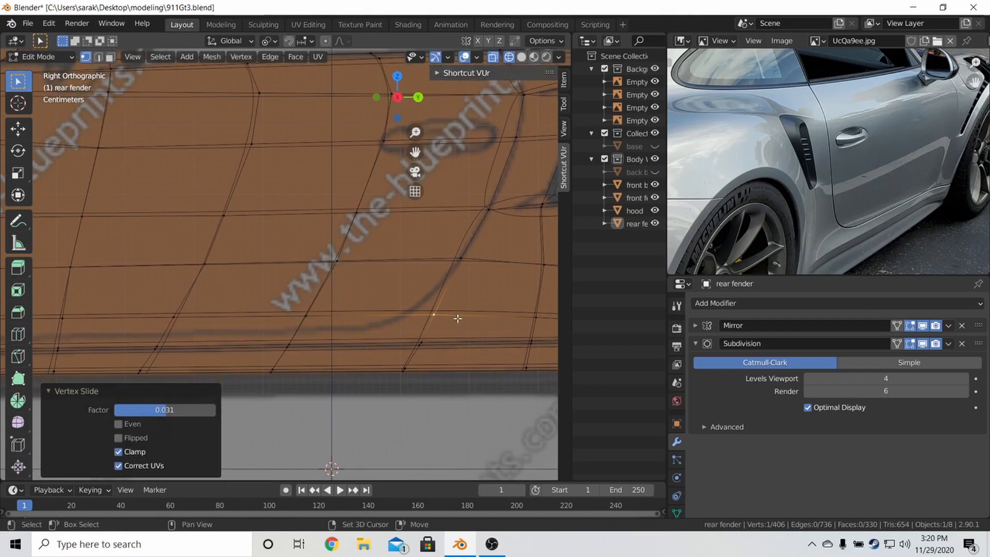
- Try to slide the existing edge loop above the sill toward the door's bottom seam
key("alt+a")
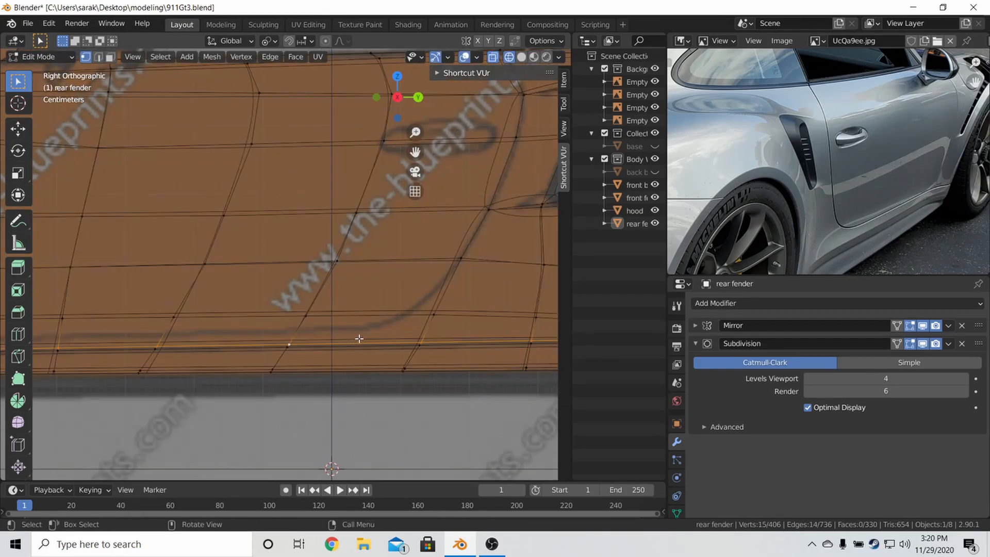
key("g")
key("g")
left_click(315, 332)
- Add one edge loop above the sill and slide it onto the blueprint's bottom door seam
key("ctrl+r")
left_click(301, 332)
right_click(300, 332)
scroll(301, 331, "down", 4)
middle_click_drag(301, 332, 429, 323, "shift")
scroll(332, 324, "up", 5)
middle_click_drag(332, 324, 389, 313, "shift")
key("g")
key("g")
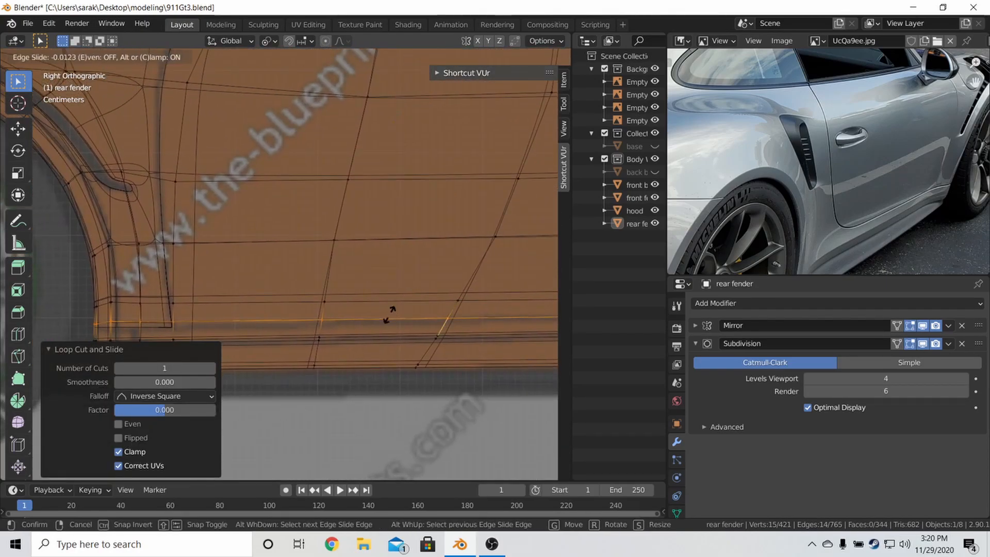
left_click(387, 323)
- Select the new loop's front stretch up to the front wheel arch and slide it down slightly
left_click(292, 321)
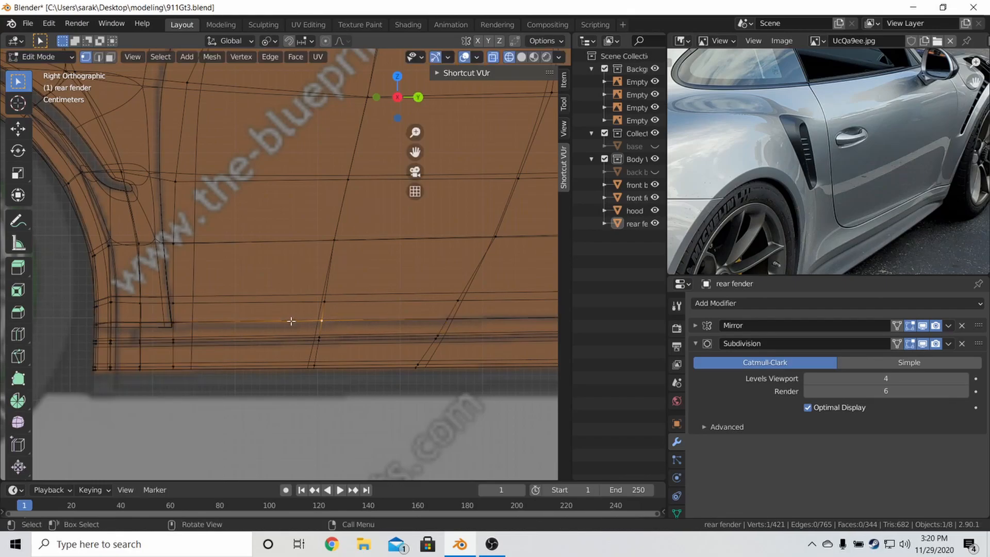
left_click(87, 327, "ctrl")
key("g")
key("g")
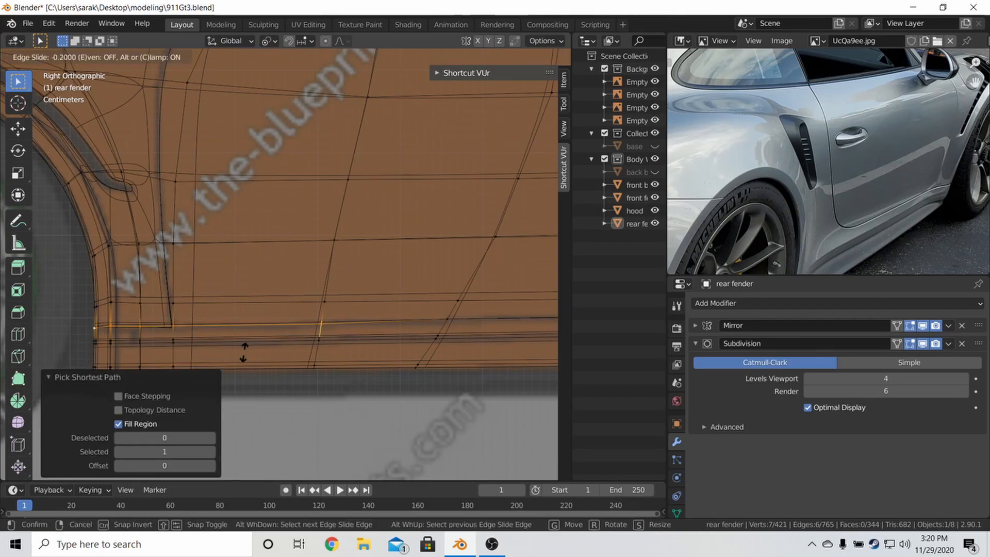
left_click(253, 353)
- Slide individual vertices of the new loop along their edges to match the blueprint's bottom door seam
middle_click_drag(355, 336, 300, 333, "shift")
left_click(275, 323)
key("g")
key("g")
left_click(269, 323)
left_click(419, 313)
left_click(418, 313)
left_click(396, 320)
key("g")
key("g")
left_click(394, 326)
left_click(267, 320)
key("g")
left_click(278, 335)
- Select the door's interior vertices inside the blueprint seams and delete them
scroll(309, 309, "down", 3)
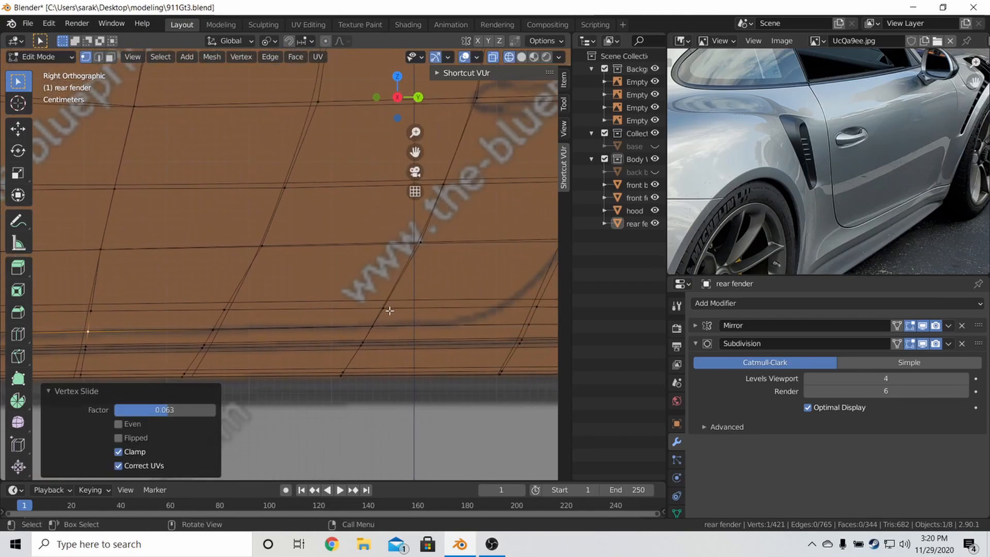
scroll(377, 255, "down", 2)
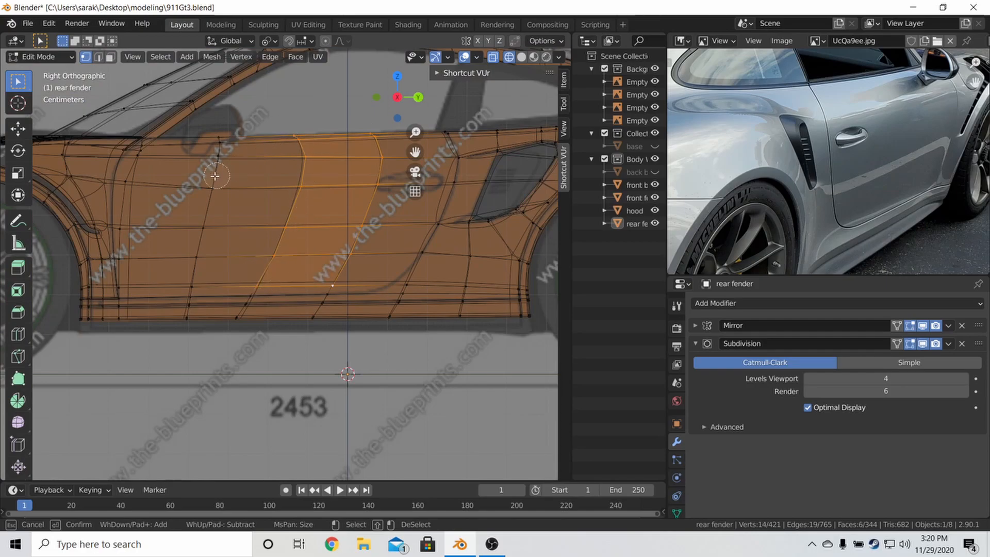
key("x")
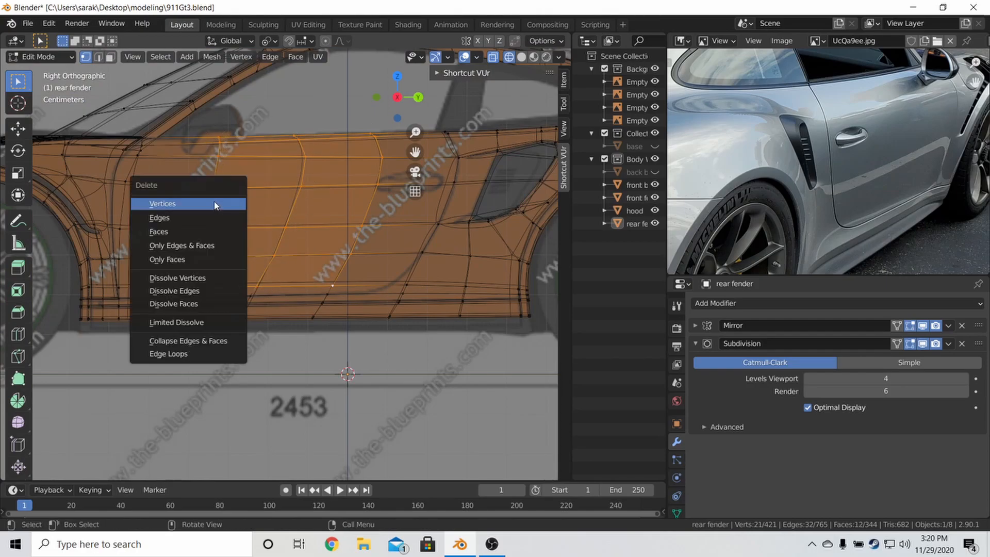
left_click(215, 205)
- Select the leftover disconnected mesh piece ahead of the door by its linked geometry and delete its vertices
key("z")
left_click(228, 208)
scroll(227, 209, "down", 1)
middle_click_drag(228, 210, 384, 207, "shift")
mouse_move(402, 217)
middle_mouse_down()
mouse_move(397, 274)
mouse_move(354, 276)
mouse_move(348, 305)
middle_mouse_up()
left_click(327, 181, "alt")
key("h")
middle_click_drag(326, 258, 293, 229)
key("z")
left_click(250, 229)
key("l")
key("x")
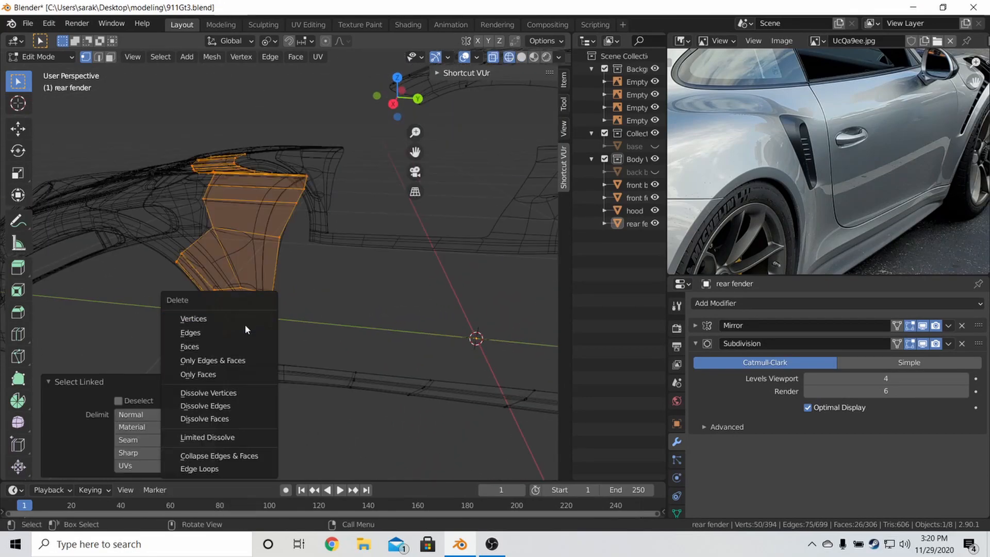
left_click(244, 322)
key("z")
key("Tab")
- Slide the edge column below the door's rear corner forward, and slide its top vertex onto the blueprint's curved door seam
scroll(301, 270, "down", 3)
scroll(304, 289, "up", 6)
middle_click_drag(305, 320, 262, 311)
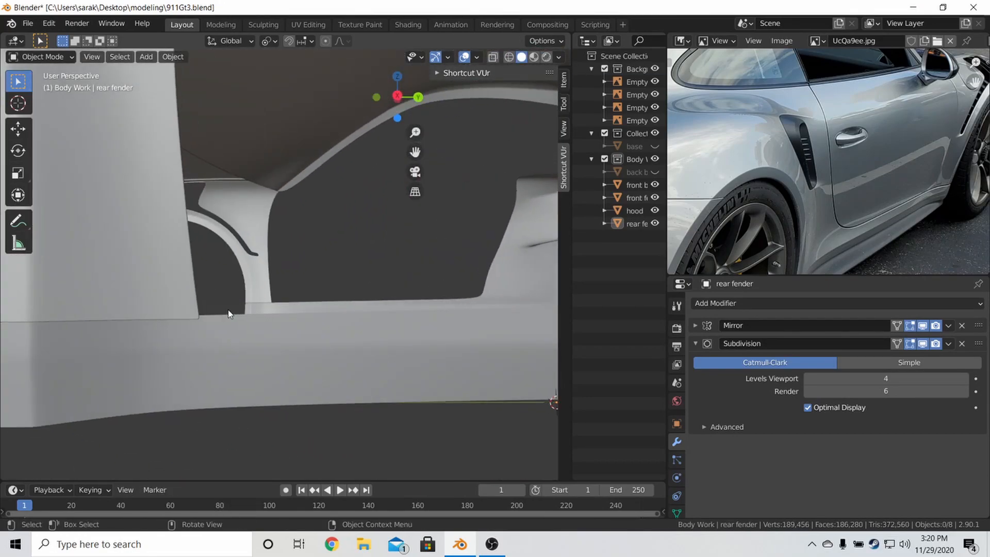
scroll(333, 286, "down", 5)
middle_click_drag(363, 280, 393, 320)
key("Tab")
key("KP_3")
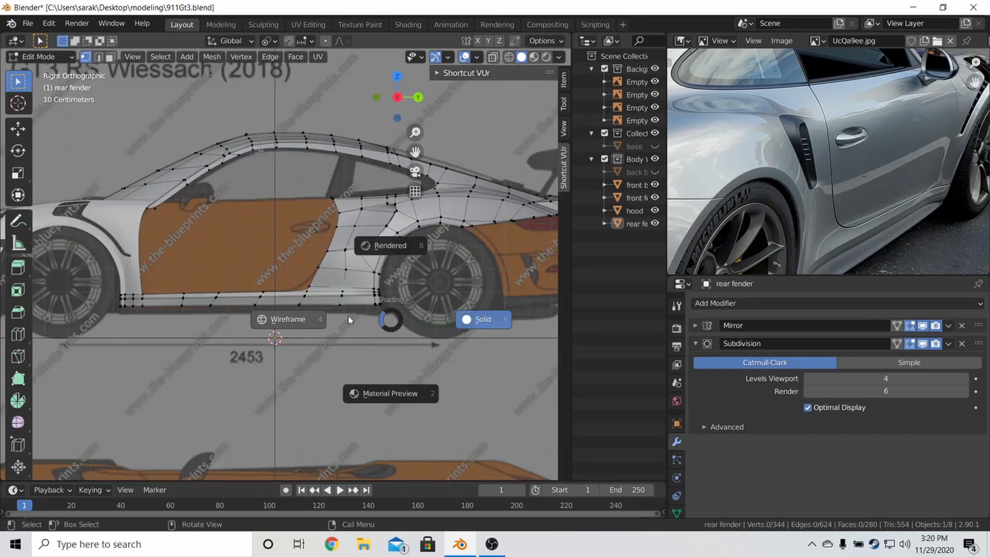
left_click(349, 320)
scroll(353, 313, "up", 5)
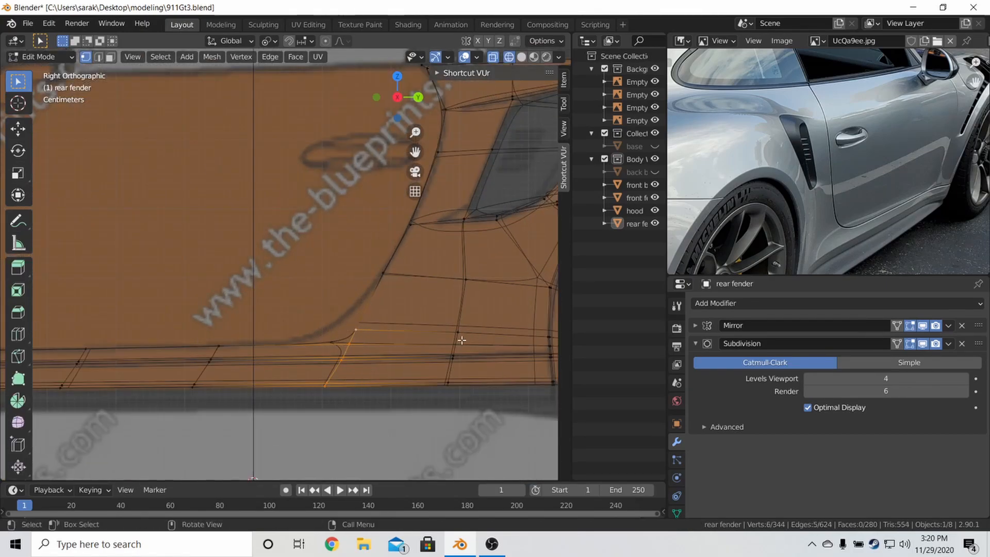
key("g")
key("g")
left_click(410, 346)
left_click(362, 330)
key("g")
key("g")
left_click(333, 336)
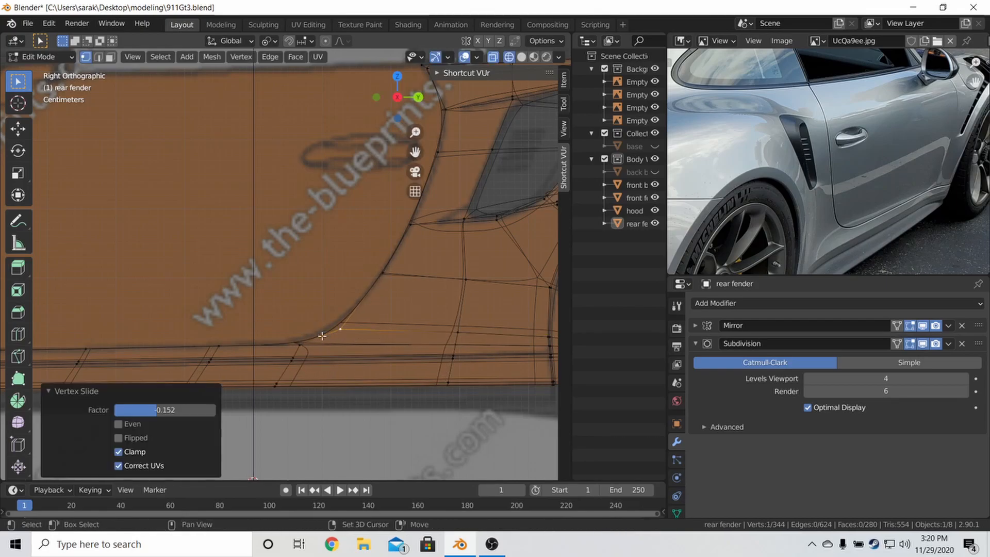
- Return to Object Mode with solid shading, clear the selection and save the file
key("z")
left_click(372, 334)
key("Tab")
key("a")
key("a")
scroll(376, 330, "down", 4)
key("ctrl+s")
middle_click_drag(374, 326, 397, 335)
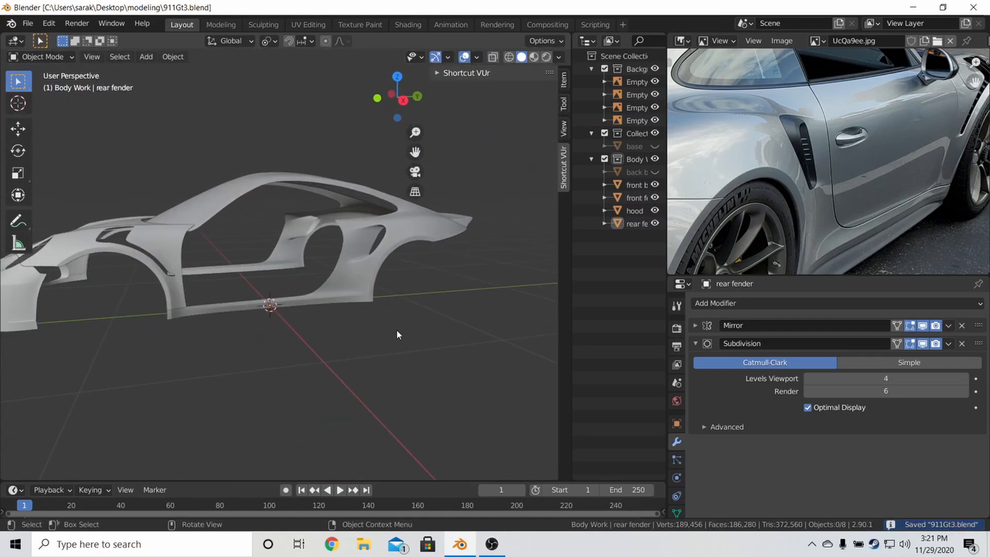
- Select the windshield faces of the rear fender mesh and delete them
middle_click_drag(441, 275, 392, 330)
scroll(850, 151, "down", 2)
scroll(850, 151, "down", 2)
middle_click_drag(850, 151, 837, 221)
scroll(797, 128, "up", 5)
middle_click_drag(789, 129, 804, 162)
key("Tab")
middle_click_drag(480, 208, 489, 258)
middle_click_drag(298, 288, 355, 248)
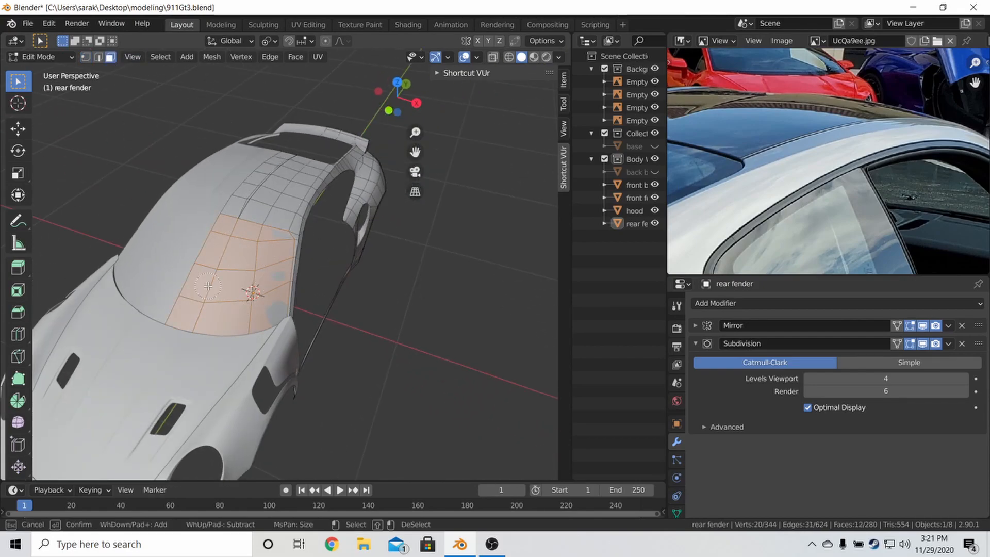
key("Escape")
key("KP_7")
key("z")
left_click(109, 286)
scroll(294, 288, "up", 4)
middle_click_drag(293, 259, 302, 147, "shift")
key("x")
left_click(277, 169)
key("z")
left_click(356, 177)
key("Tab")
- Select the lengthwise edge loop between the roof's center section and side rail and delete its vertices
mouse_move(376, 191)
middle_mouse_down()
mouse_move(317, 98)
mouse_move(213, 229)
mouse_move(265, 246)
middle_mouse_up()
key("Tab")
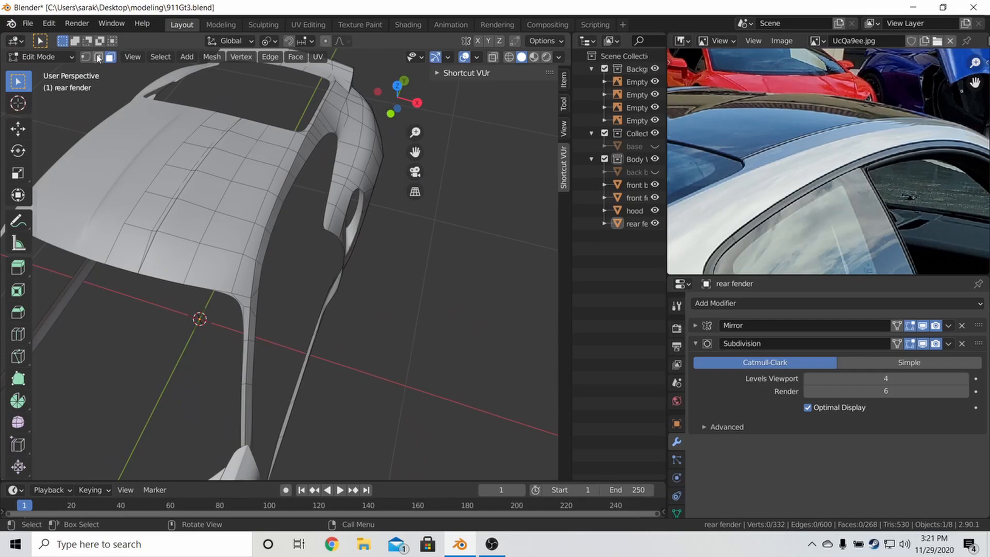
key("x")
key("Escape")
left_click(205, 225, "alt")
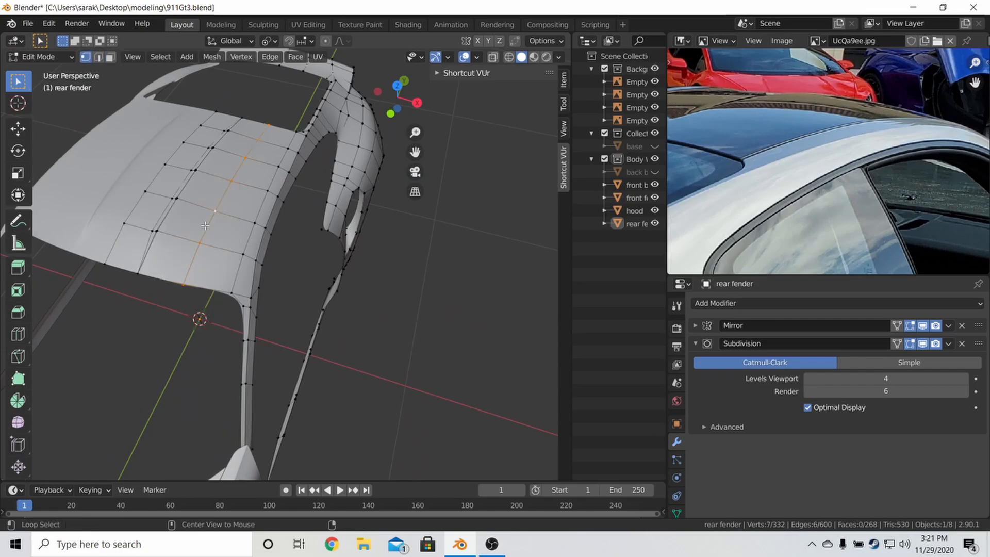
key("x")
left_click(180, 183)
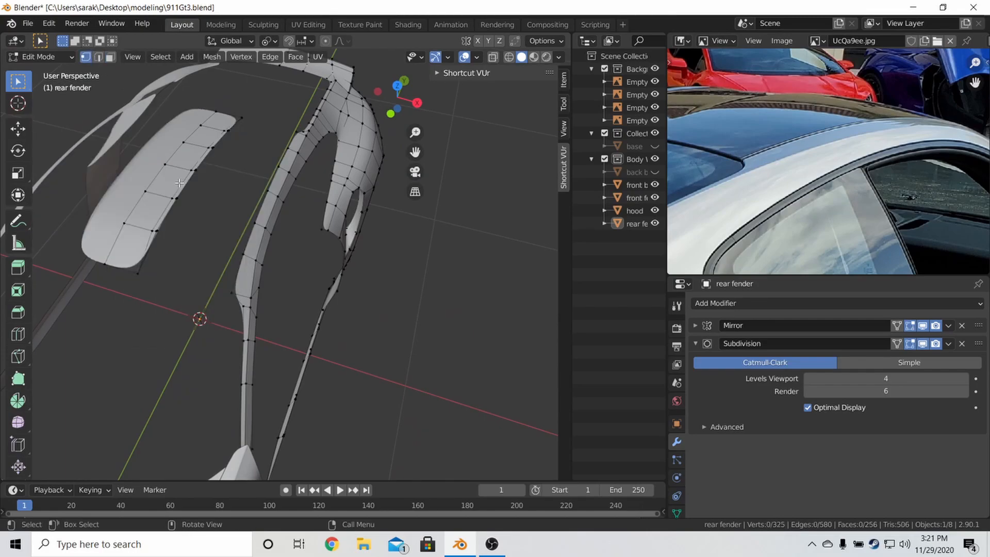
- Select the detached center section of the roof by its linked geometry, delete it and save the file
key("KP_7")
key("z")
left_click(156, 188)
key("a")
key("a")
key("l")
key("x")
left_click(175, 186)
key("z")
left_click(243, 187)
key("Tab")
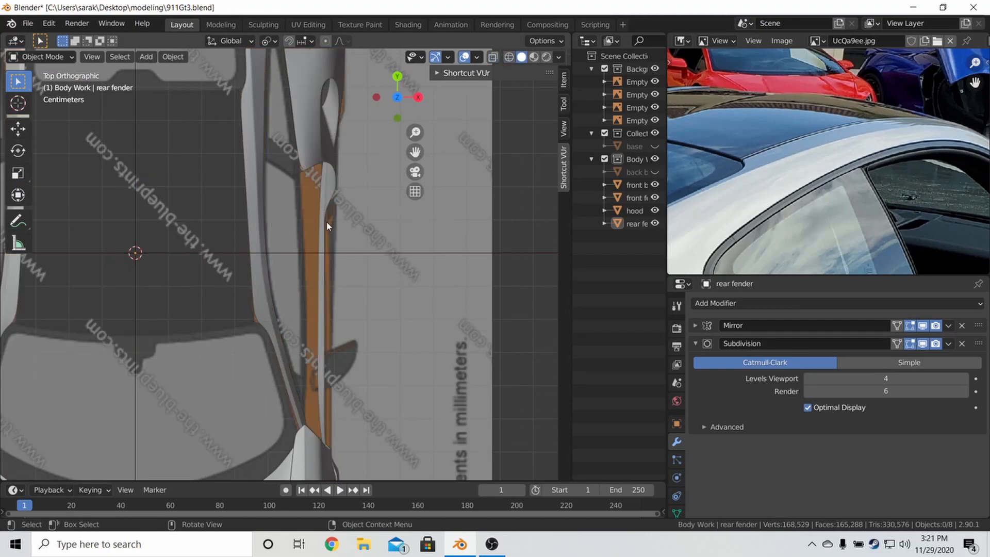
scroll(325, 226, "down", 5)
middle_click_drag(322, 232, 217, 125)
key("ctrl+s")
- Knife-cut the rear fender along the blueprint's curved rear seam beside the wing mount, down to the inner edge
middle_click_drag(236, 180, 336, 293)
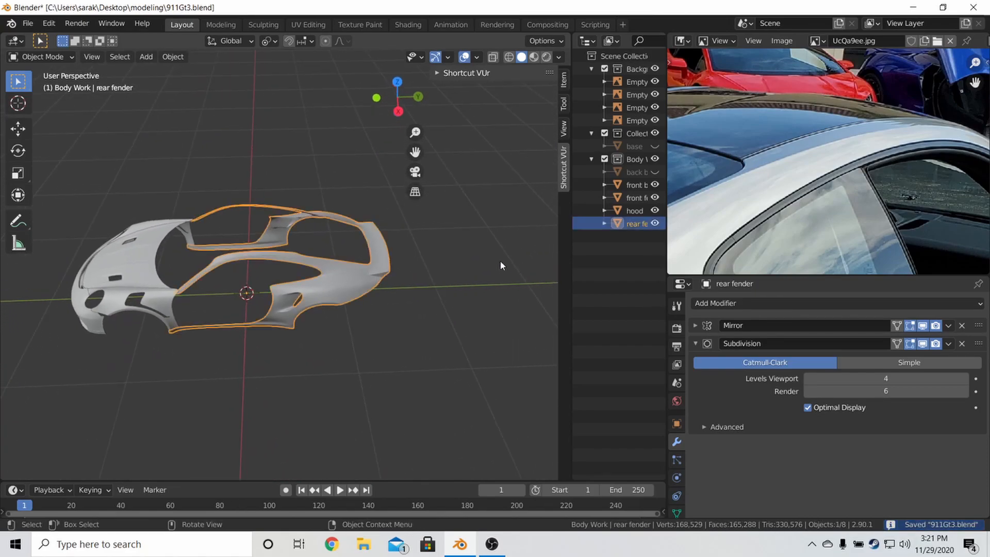
middle_click_drag(892, 227, 695, 61)
middle_click_drag(828, 221, 846, 95)
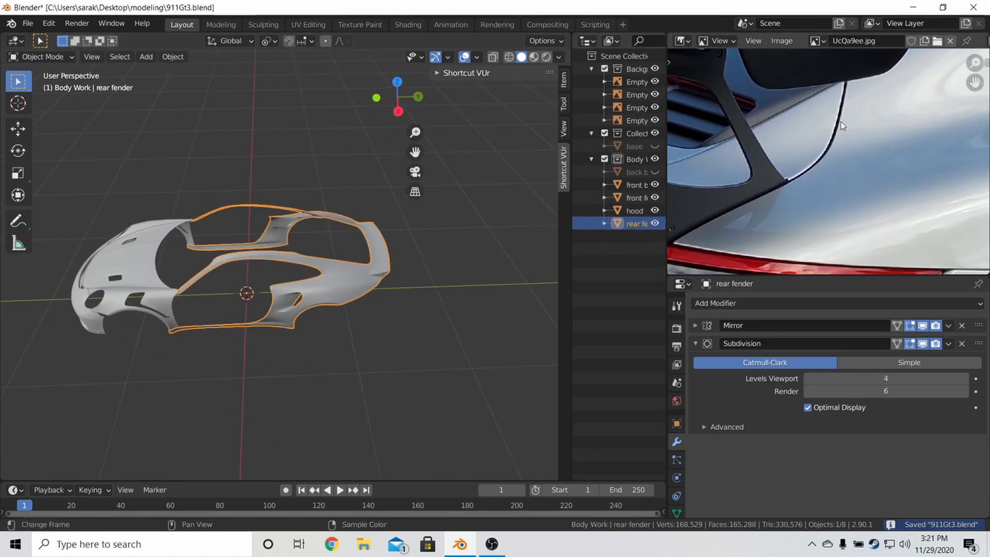
scroll(744, 215, "down", 1)
key("Tab")
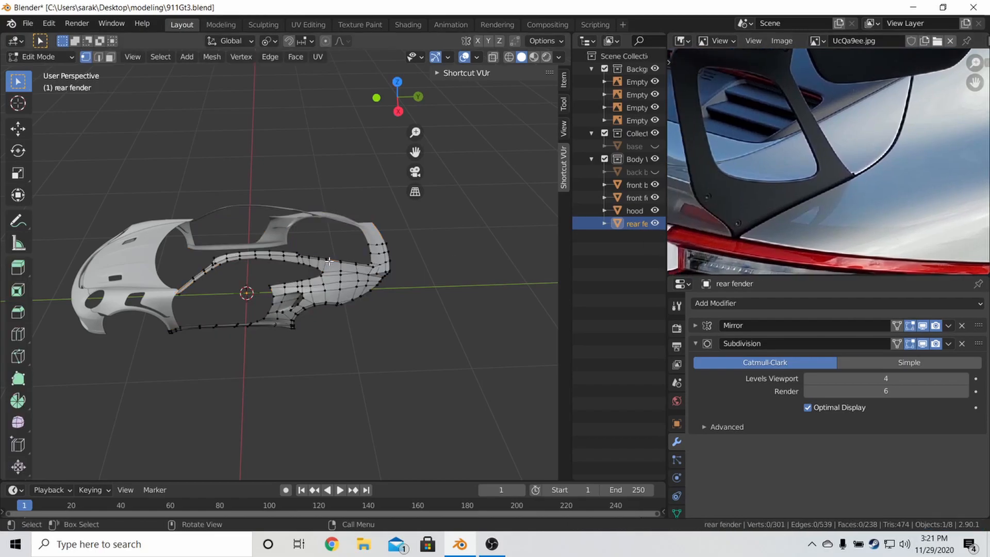
key("KP_7")
key("z")
left_click(258, 261)
scroll(316, 198, "up", 11)
mouse_move(340, 261)
middle_mouse_down("shift")
mouse_move(350, 332)
mouse_move(398, 406)
middle_mouse_up("shift")
scroll(382, 356, "down", 3)
middle_click_drag(331, 206, 317, 305, "shift")
scroll(317, 305, "up", 1)
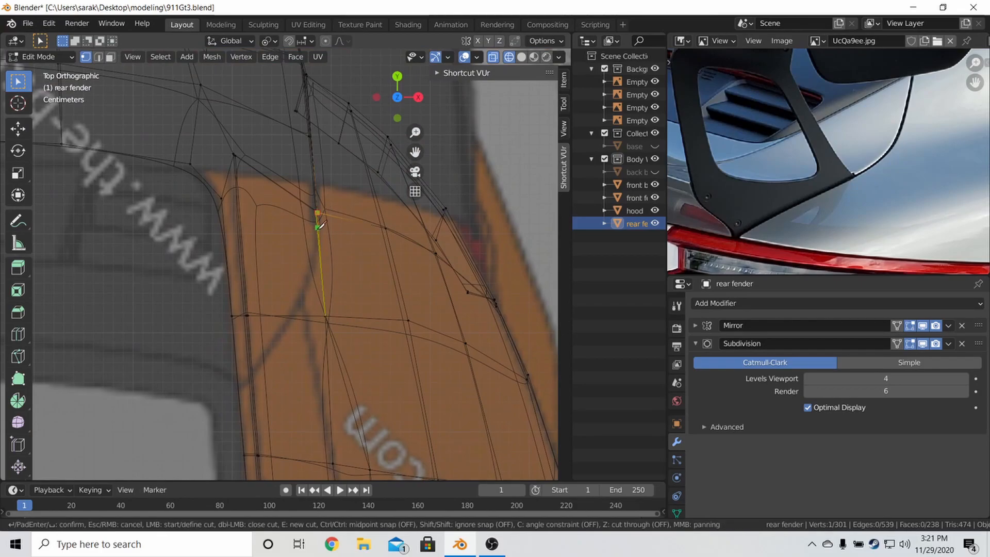
left_click(251, 371)
key("Return")
- Select the linked mesh piece on the inner side of the rear seam cut and delete it
key("z")
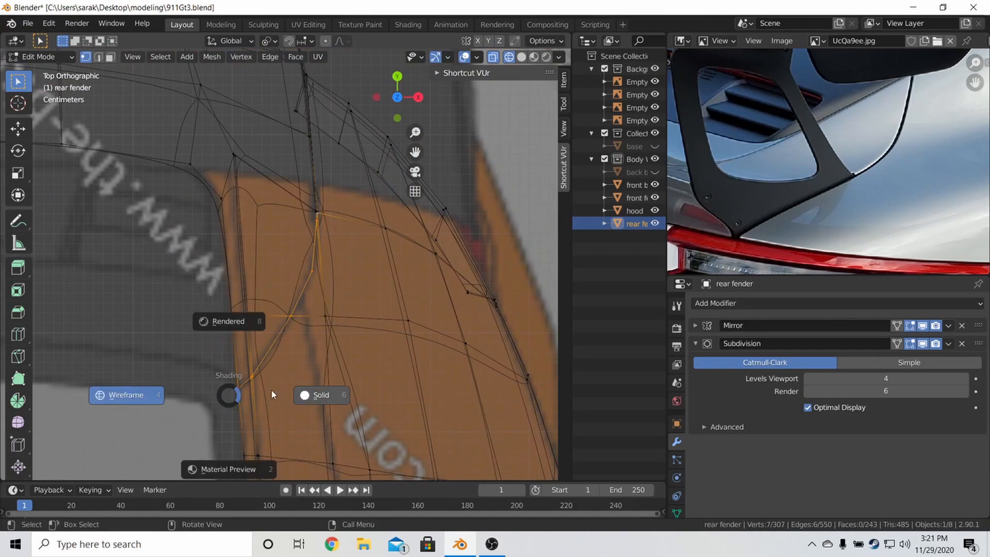
left_click(320, 396)
scroll(206, 274, "down", 3)
key("l")
key("z")
key("x")
left_click(354, 368)
scroll(437, 336, "down", 2)
key("Tab")
key("Tab")
- Delete the stray vertices on the rear fender's inner edge at the end of the seam cut
middle_click_drag(437, 335, 427, 440)
scroll(320, 327, "down", 2)
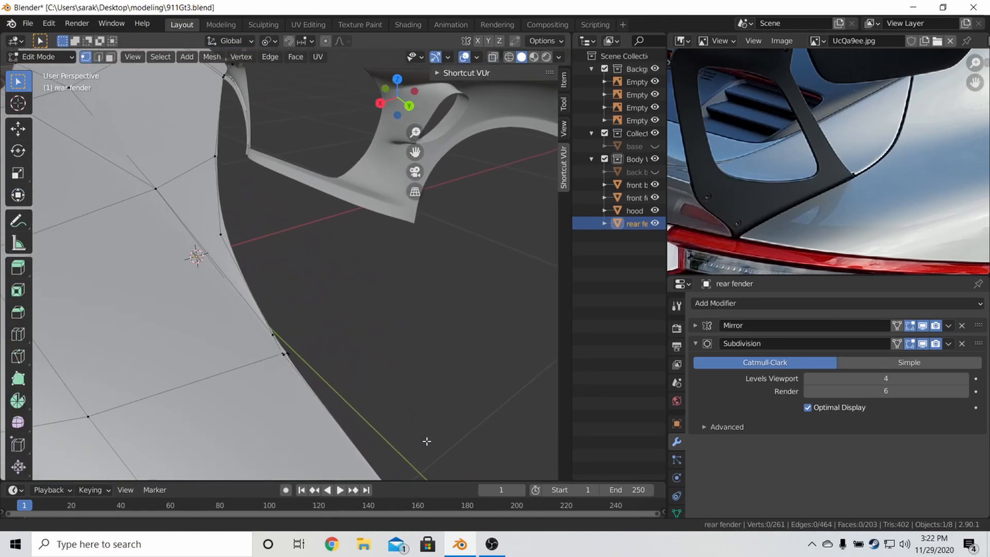
scroll(292, 368, "up", 3)
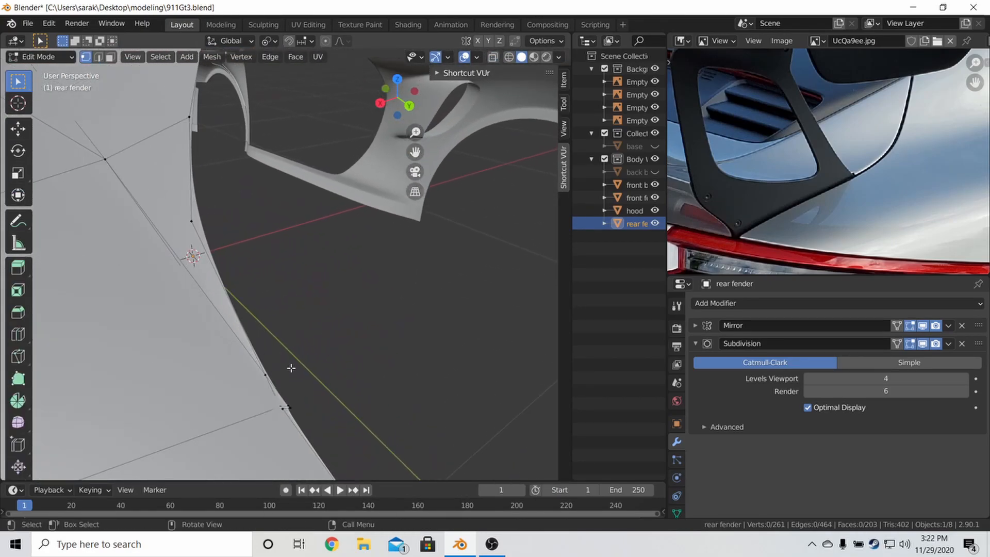
left_click(291, 398, "shift")
key("x")
left_click(292, 375)
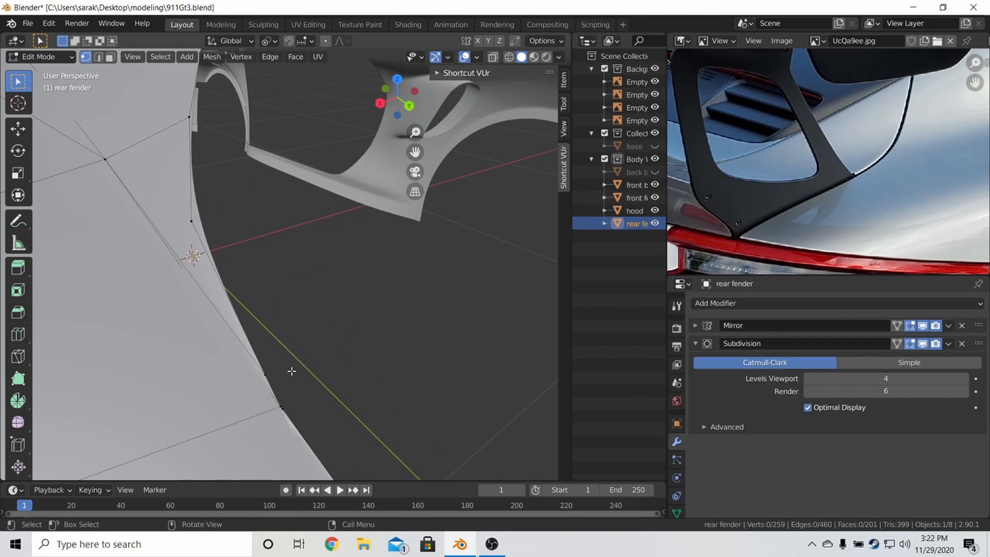
- Move the neighboring vertex on the curved seam edge slightly to smooth the outline, then save the file in Object Mode
left_click(279, 371)
left_click(265, 371)
key("g")
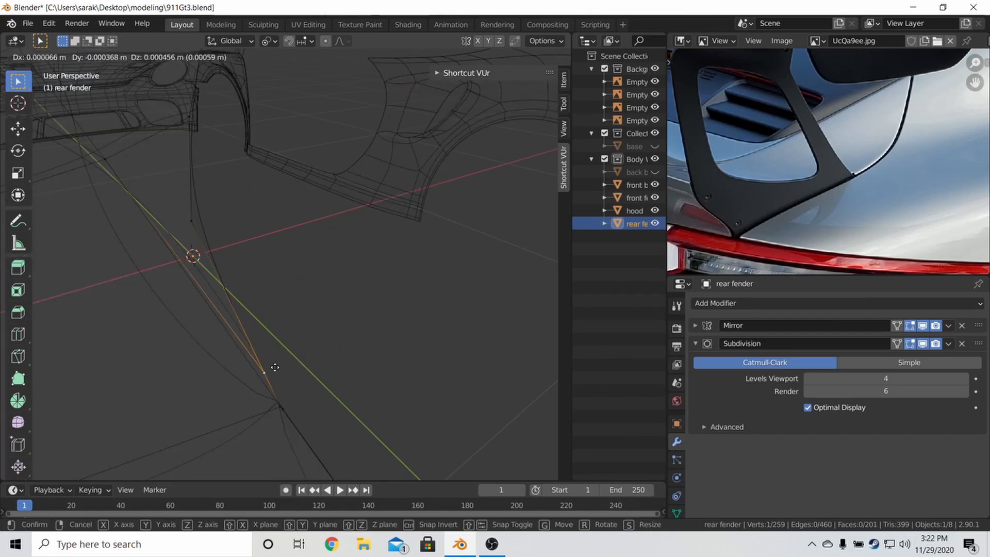
left_click(261, 372)
key("z")
left_click(323, 373)
key("Tab")
scroll(323, 375, "down", 1)
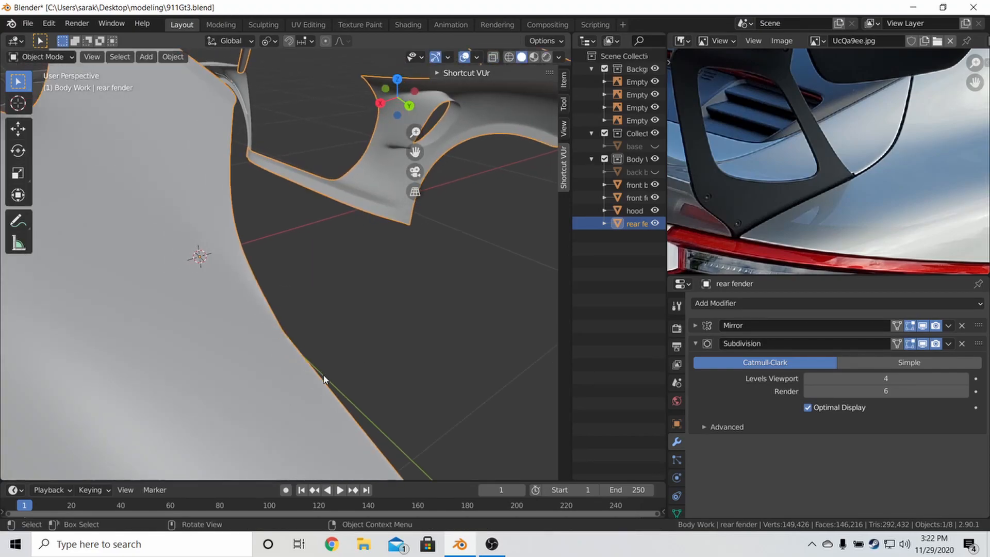
key("alt+a")
scroll(319, 368, "down", 3)
key("ctrl+s")
- Slide the short end edge of the rear fender's rear strip by a factor of about 0.04
scroll(320, 363, "up", 6)
middle_click_drag(332, 361, 275, 165)
key("Tab")
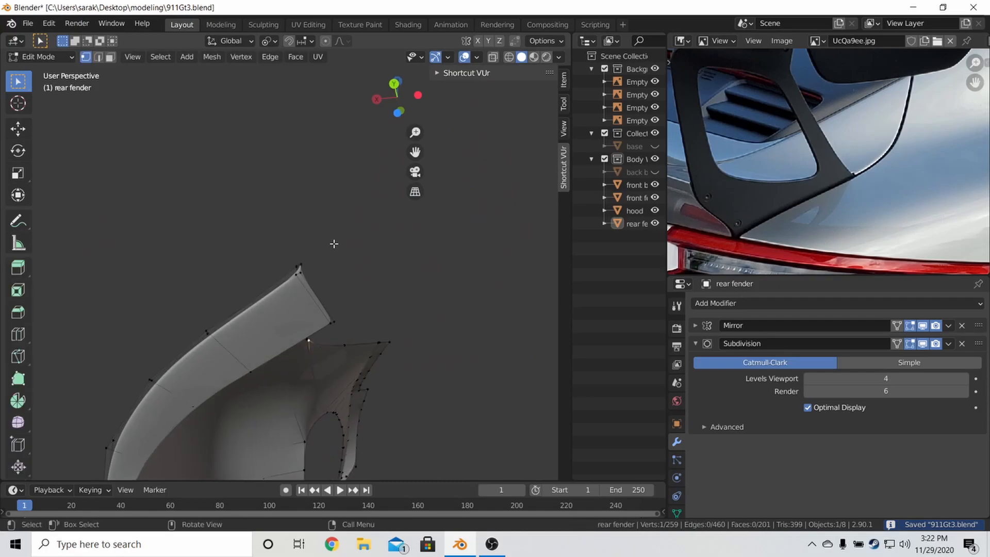
key("g")
key("g")
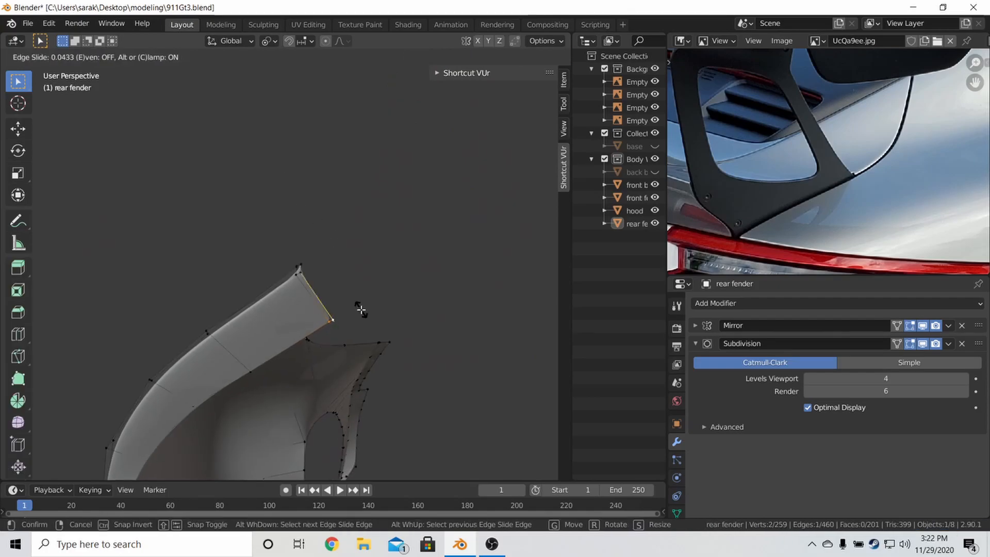
left_click(361, 310)
key("Tab")
- Compare the rear fender's back edge with the wing mount and taillight area in the reference photo
scroll(365, 299, "down", 5)
middle_click_drag(364, 297, 382, 397)
scroll(742, 248, "down", 1)
scroll(742, 249, "down", 4)
scroll(779, 202, "up", 7)
middle_click_drag(795, 196, 895, 132)
scroll(802, 178, "down", 2)
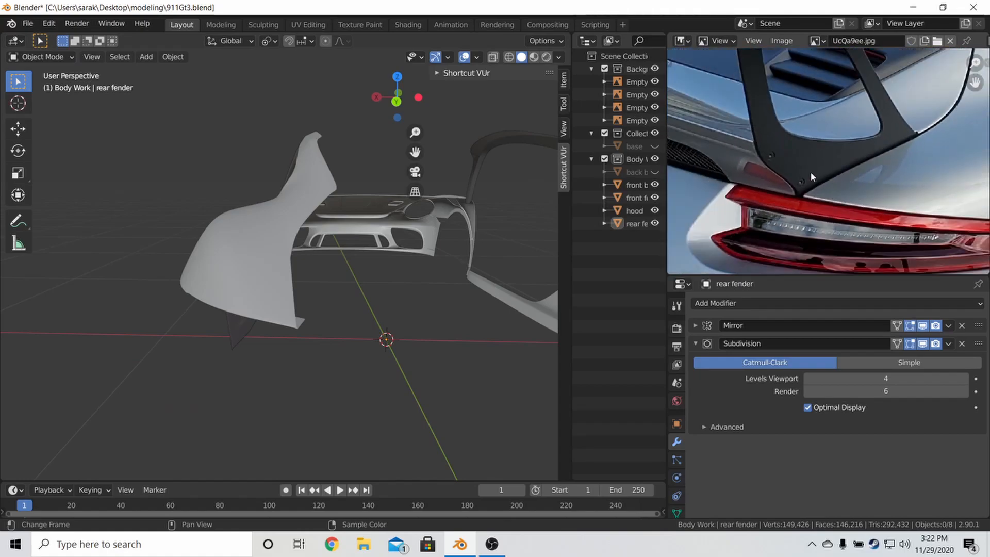
- Save the file and unhide all hidden objects in the scene
key("ctrl+s")
middle_click_drag(233, 304, 489, 297)
scroll(287, 287, "down", 5)
key("alt+h")
key("alt+a")
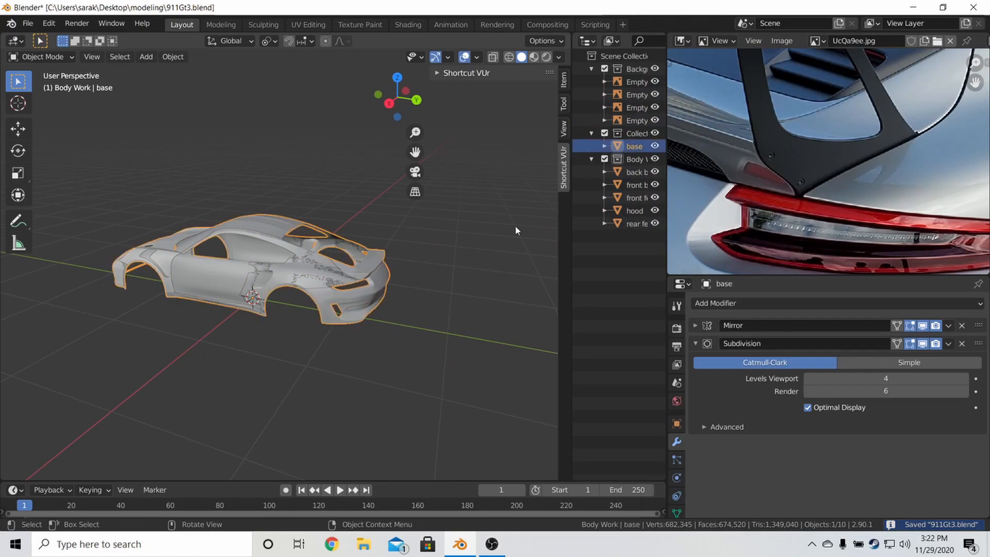
- Hide the base object, check the remaining body panels around the rear end, and save the file
left_click(655, 147)
scroll(463, 290, "up", 10)
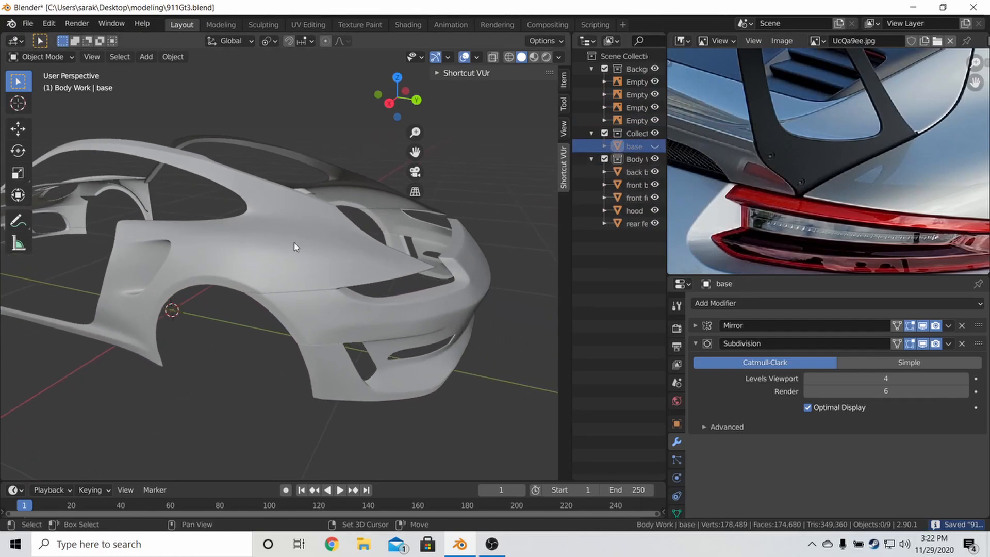
middle_click_drag(435, 258, 463, 234)
middle_click_drag(407, 325, 370, 308, "shift")
scroll(398, 312, "down", 8)
key("ctrl+s")
- Check the rear quarter and wheel arch in the reference photo and select the rear fender
middle_click_drag(933, 206, 757, 190)
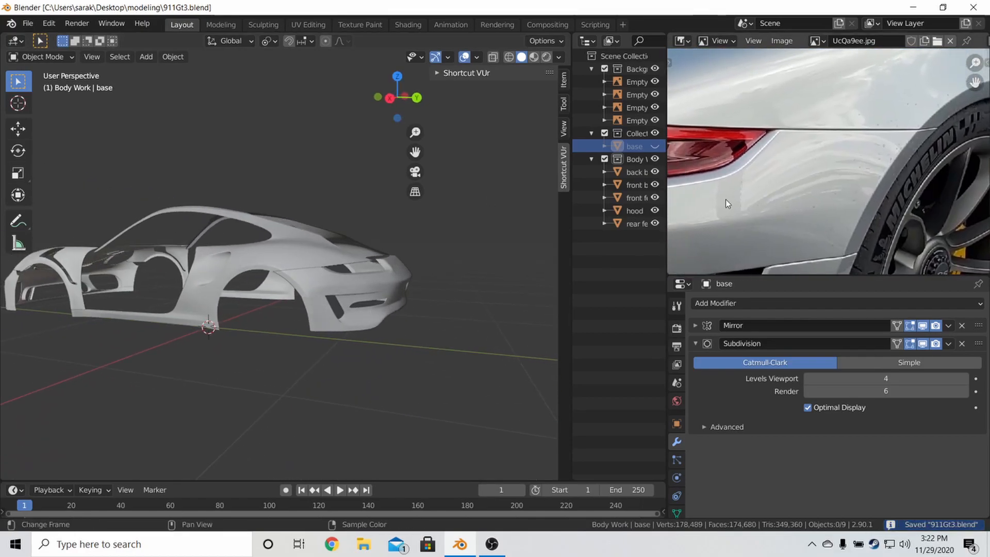
scroll(424, 277, "down", 4)
mouse_move(422, 287)
middle_mouse_down()
mouse_move(429, 304)
mouse_move(423, 273)
middle_mouse_up()
left_click(415, 264)
left_click(750, 304)
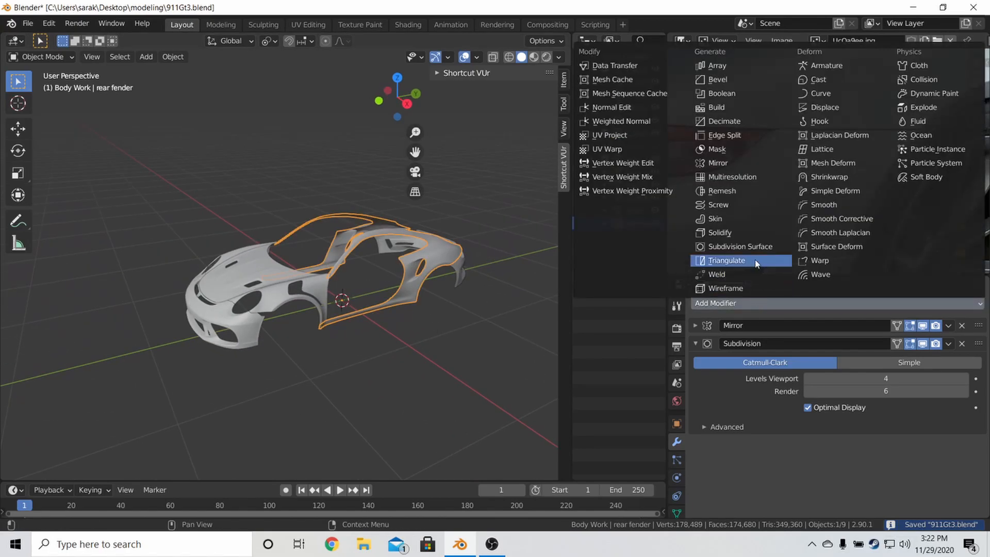
left_click(742, 247)
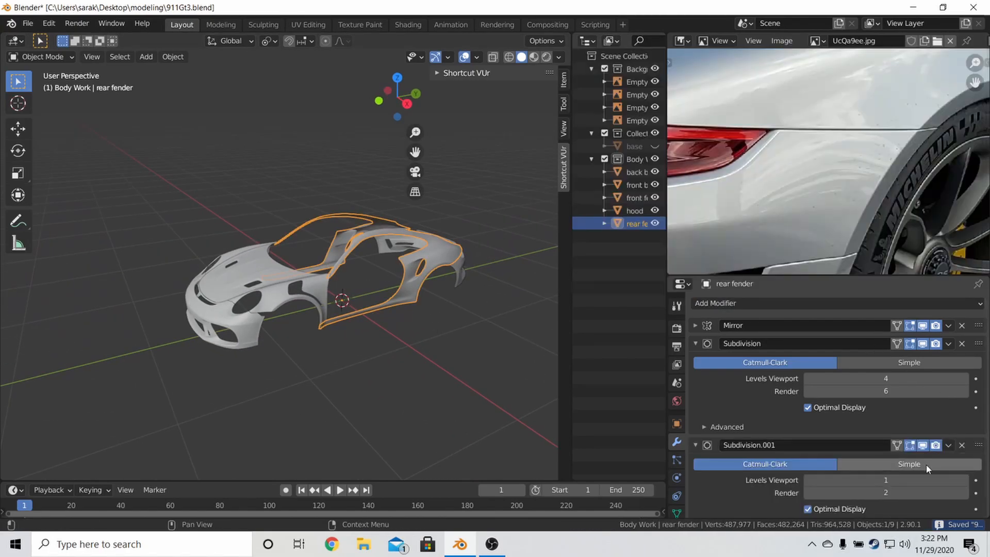
left_click(963, 446)
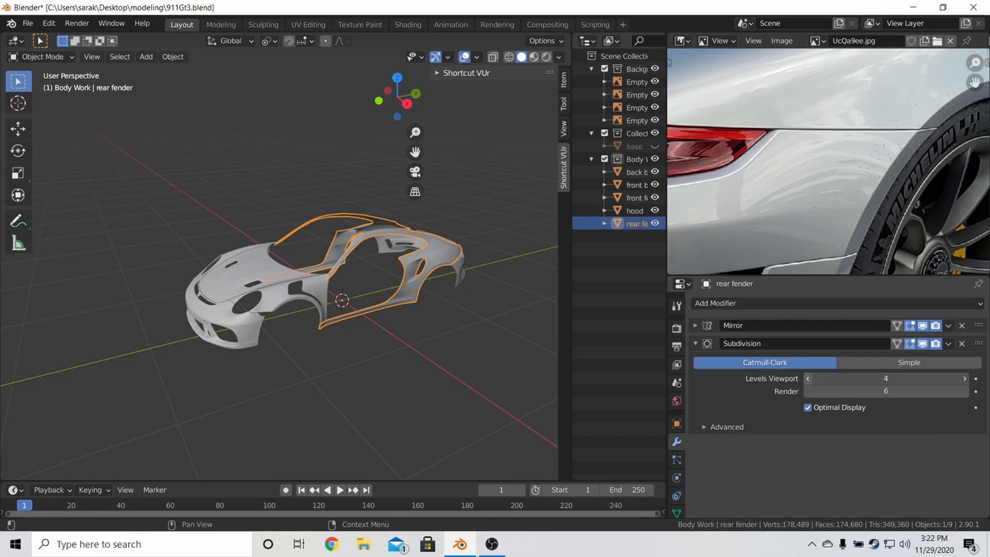
- Set the rear fender's subdivision to 2 levels in the viewport and 3 for render, and add a Shrinkwrap modifier targeting base
left_click(811, 305)
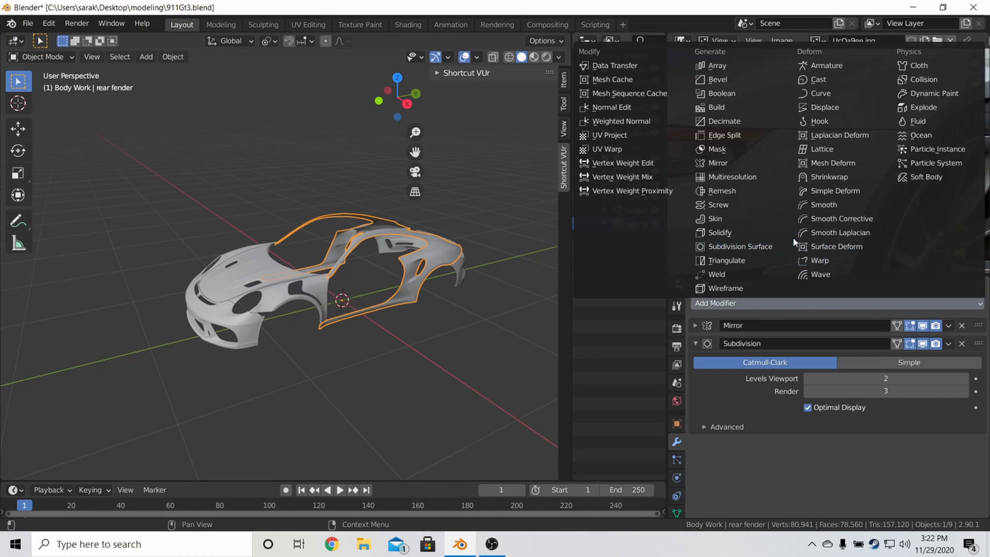
left_click(825, 177)
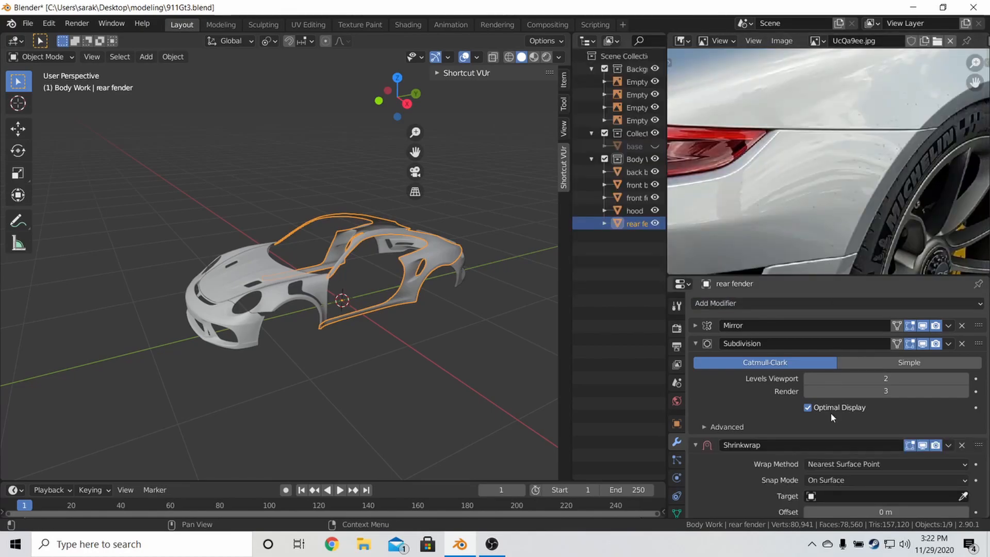
left_click(825, 497)
left_click(817, 376)
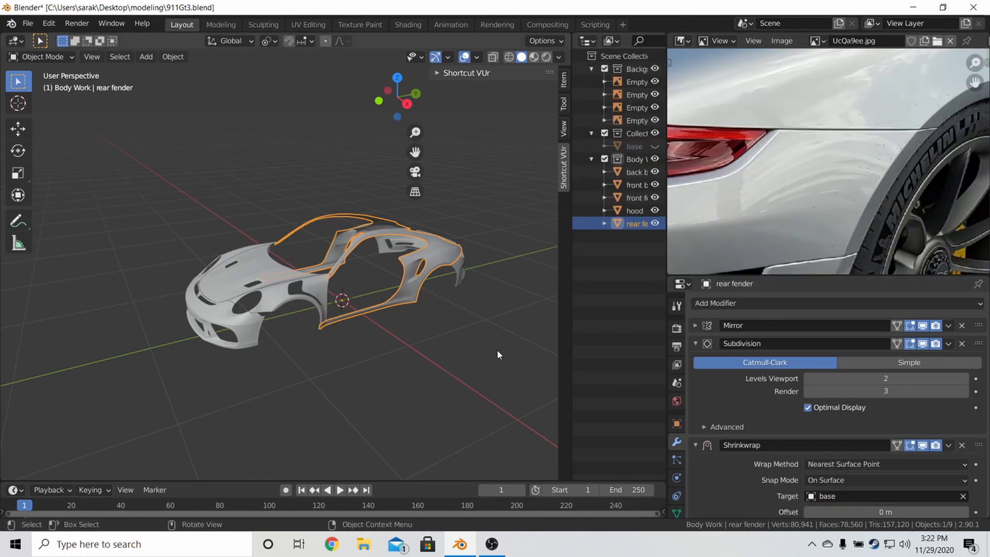
- Deselect everything and examine the shrinkwrapped rear fender along its pillar, door opening and rear seams
scroll(469, 311, "up", 4)
middle_click_drag(433, 314, 305, 340, "shift")
key("a")
key("a")
scroll(305, 341, "up", 3)
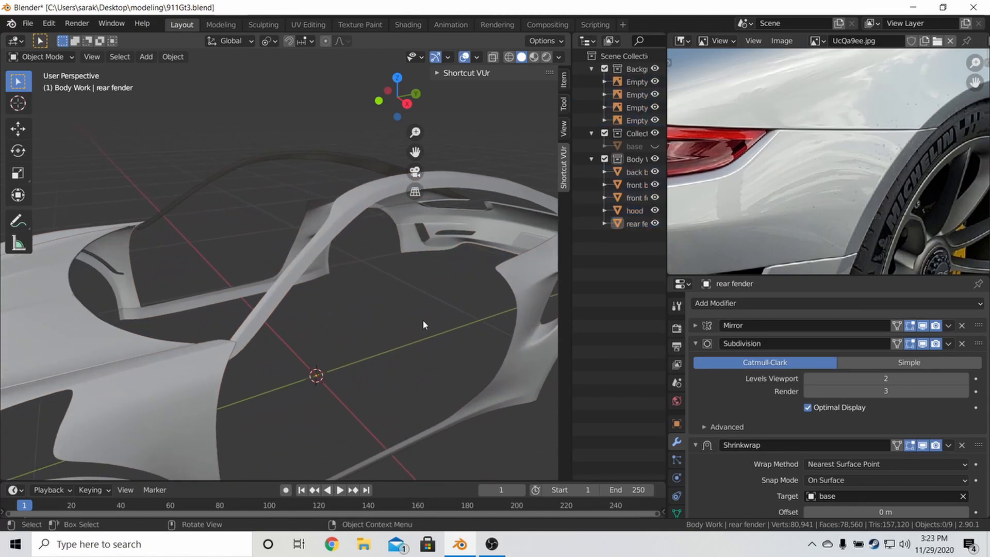
middle_click_drag(422, 318, 110, 342, "shift")
middle_click_drag(342, 351, 316, 335)
scroll(316, 335, "down", 3)
middle_click_drag(384, 331, 38, 282, "shift")
- Switch the viewport lighting to a glossy red MatCap and inspect the reflections across the body panels
left_click(559, 57)
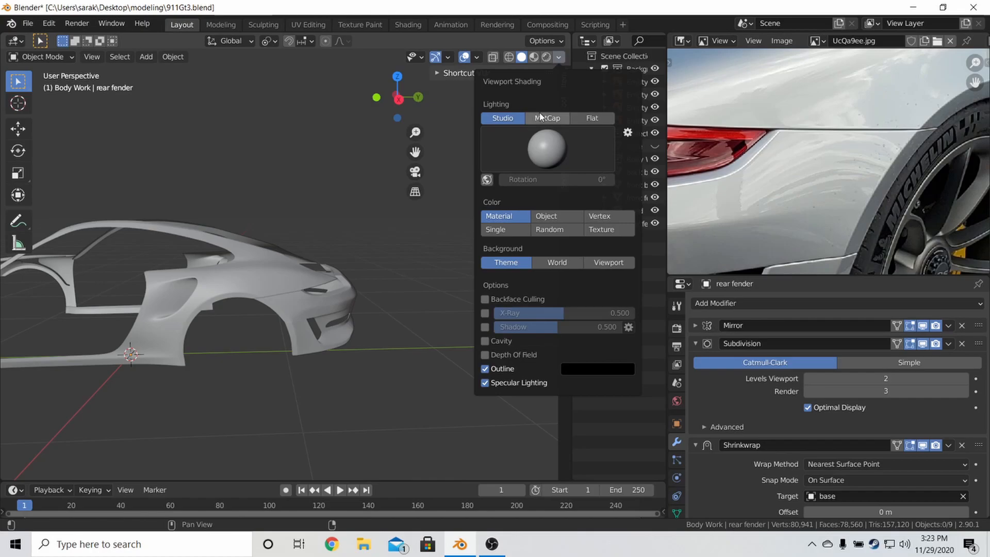
middle_click_drag(464, 201, 372, 229)
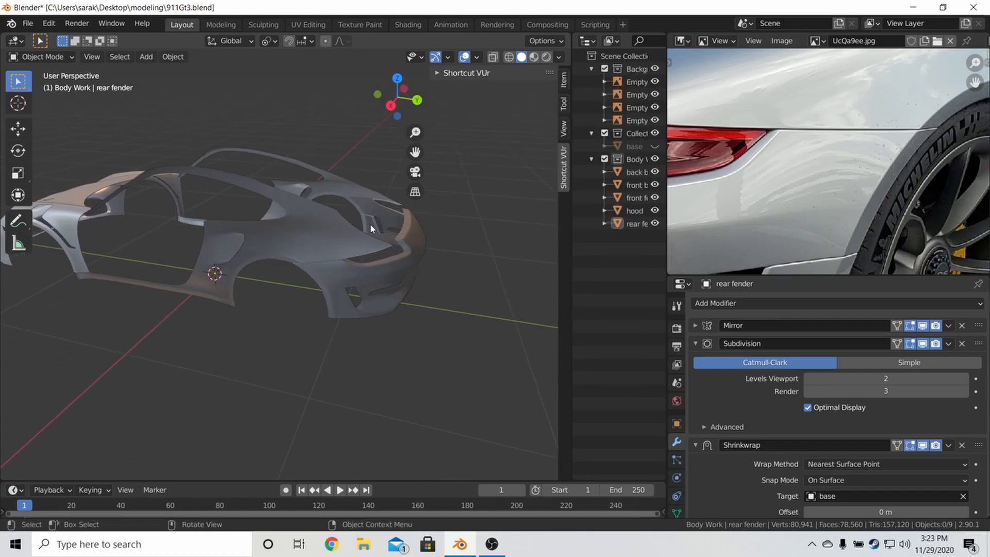
left_click(559, 58)
left_click(541, 154)
left_click(735, 232)
middle_click_drag(394, 235, 344, 310)
middle_click_drag(431, 266, 294, 277)
- Recalculate the normals of the whole rear fender mesh with Inside turned off, and return to Object Mode
key("Tab")
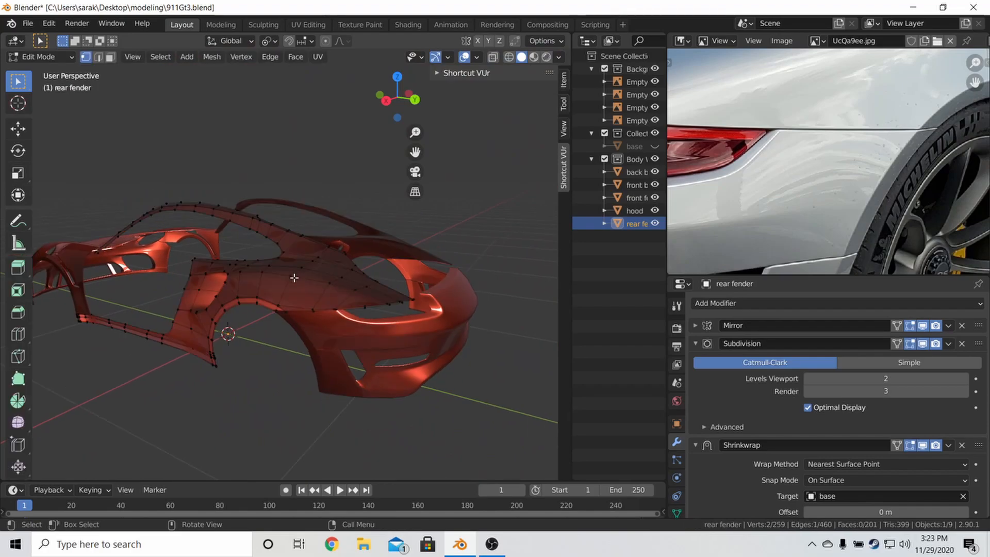
key("a")
key("ctrl+shift+n")
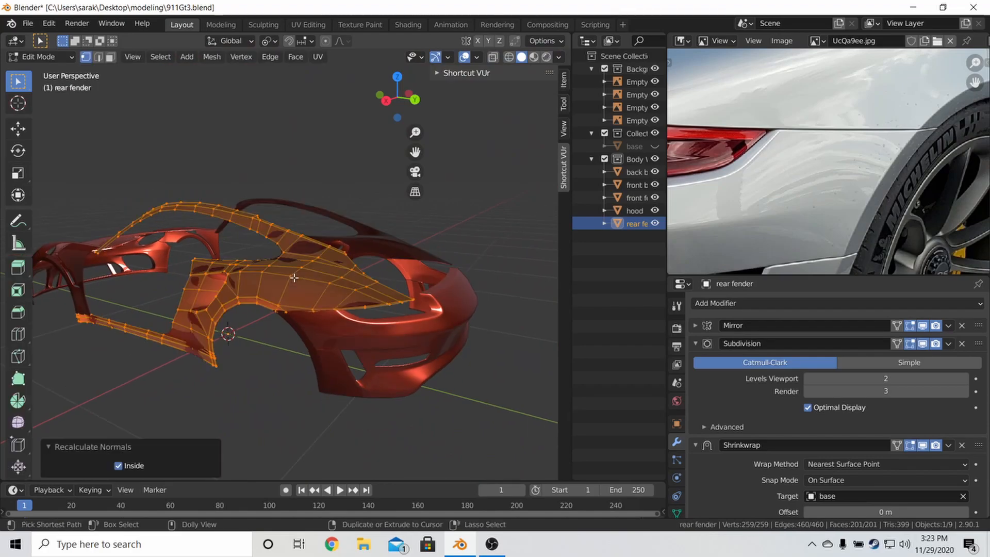
left_click(119, 465)
key("Tab")
left_click(233, 392)
mouse_move(233, 392)
middle_mouse_down()
mouse_move(315, 353)
mouse_move(296, 397)
mouse_move(340, 329)
mouse_move(401, 319)
mouse_move(290, 350)
mouse_move(287, 339)
middle_mouse_up()
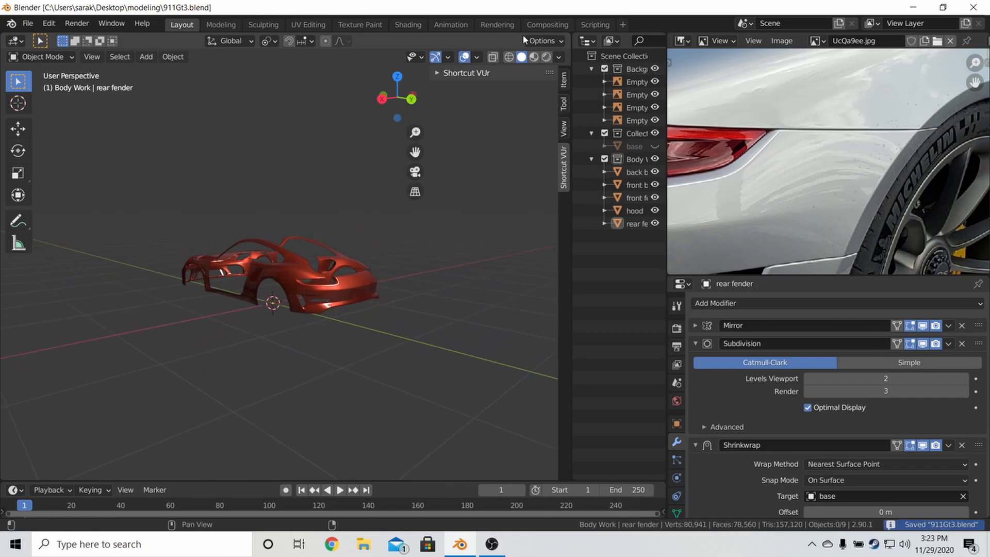
- Switch the viewport lighting back to Studio and select the rear fender
left_click(558, 58)
left_click(509, 119)
middle_click_drag(247, 242, 306, 228)
mouse_move(206, 279)
middle_mouse_down("shift")
mouse_move(303, 318)
mouse_move(382, 307)
mouse_move(199, 179)
middle_mouse_up("shift")
scroll(385, 309, "up", 5)
left_click(350, 274)
scroll(797, 156, "down", 2)
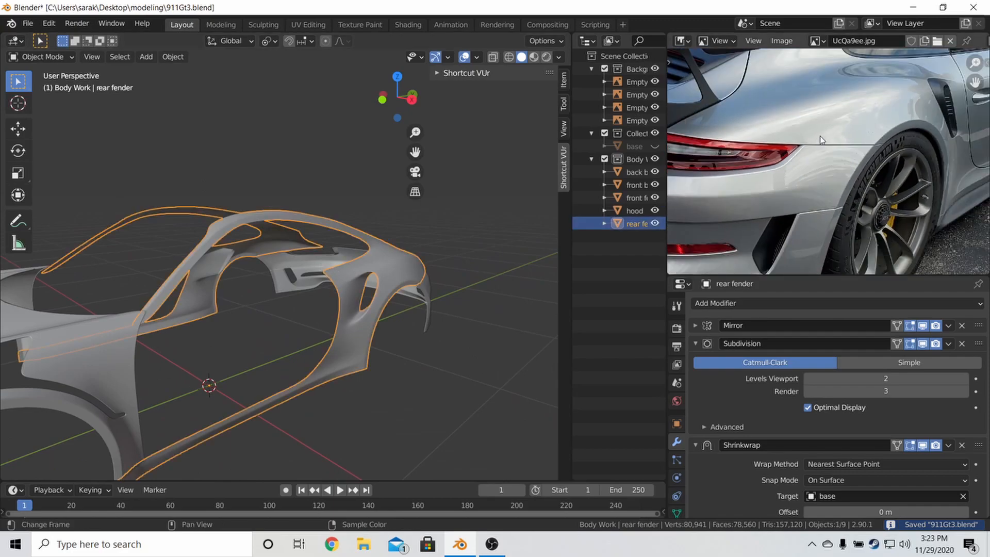
- Compare the rear fender's door opening, side intake and sill with the side of the car in the reference photo
middle_click_drag(863, 142, 796, 220)
middle_click_drag(855, 219, 899, 278)
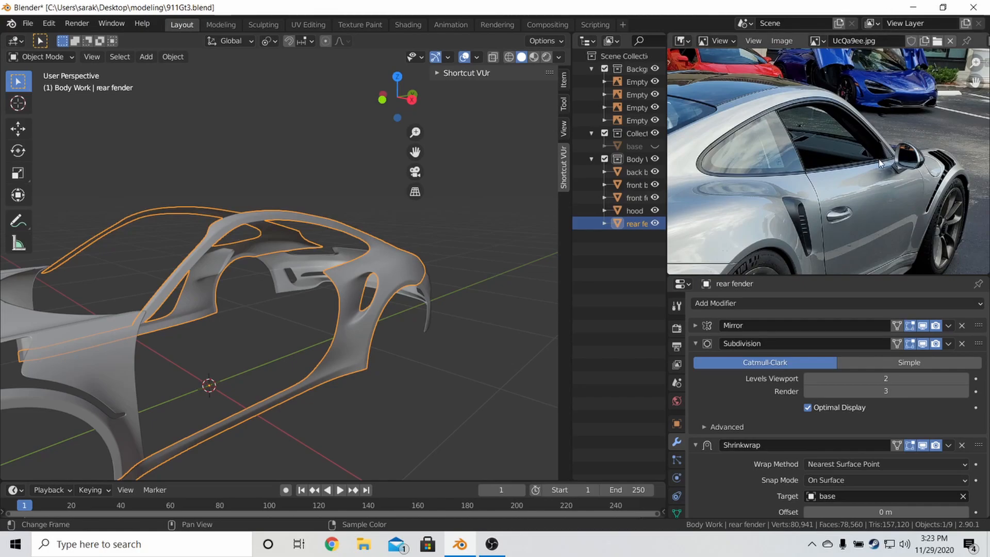
middle_click_drag(337, 278, 119, 333)
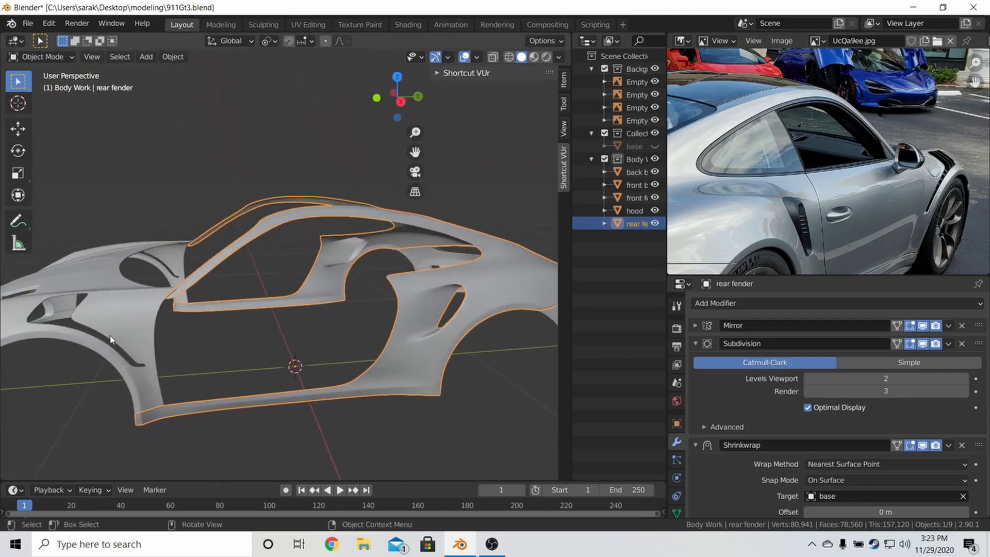
middle_click_drag(229, 308, 159, 282)
scroll(159, 283, "down", 3)
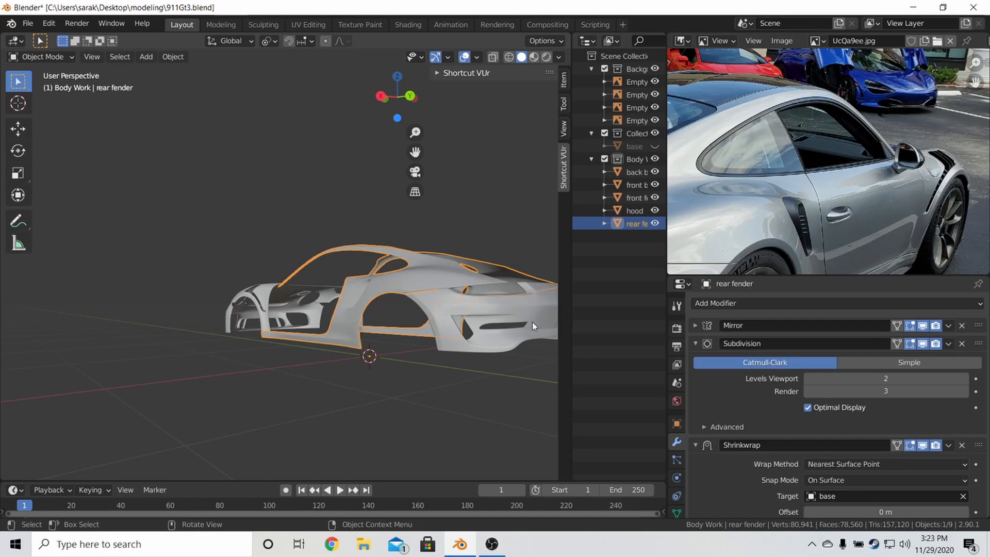
scroll(880, 238, "up", 1)
scroll(409, 223, "down", 1)
middle_click_drag(457, 242, 484, 278, "shift")
- In the right orthographic view, flatten the selected rear fender vertices by scaling them to 0 along Z against the blueprint
key("Tab")
key("alt+a")
key("KP_3")
key("KP_Divide")
scroll(465, 283, "up", 5)
middle_click_drag(156, 359, 558, 271, "shift")
scroll(322, 238, "up", 4)
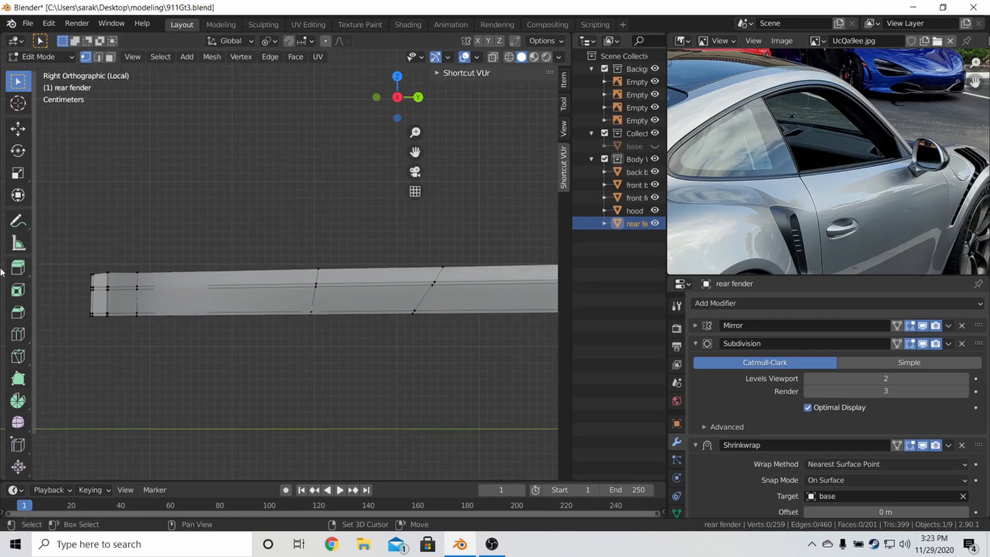
key("KP_Divide")
key("shift+z")
scroll(380, 307, "up", 10)
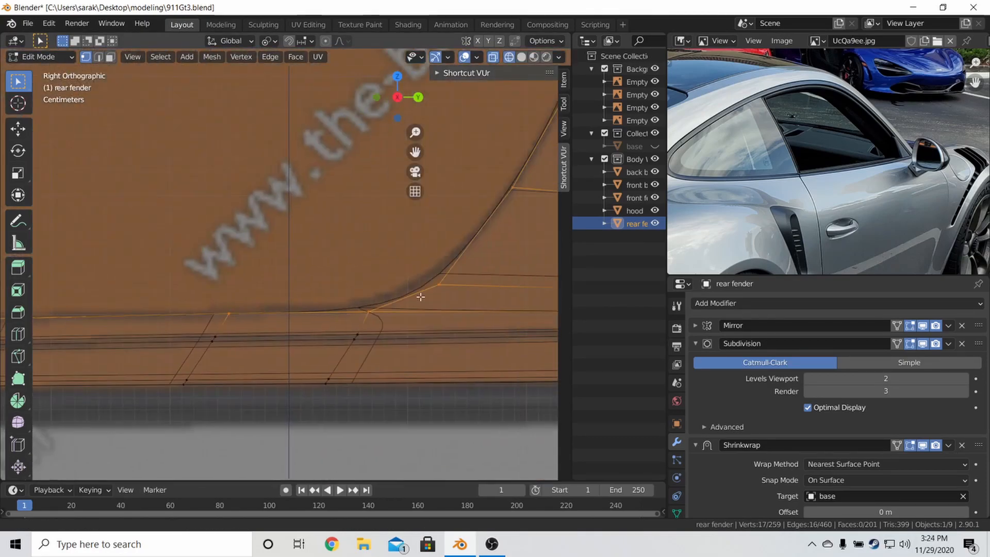
key("s")
key("z")
key("0")
- Slide a vertex on the rear fender to fit the door outline in the side blueprint
scroll(380, 307, "down", 3)
scroll(210, 288, "up", 5)
left_click(228, 278)
key("g")
key("g")
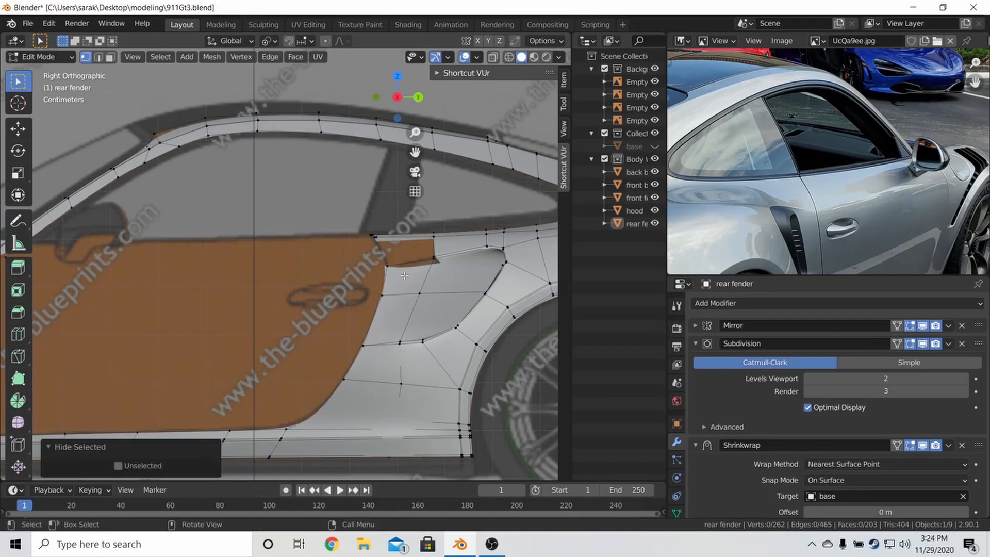
- Reveal the hidden geometry, hide the selected faces, and slide the short sill edge at the door's lower corner by about 0.59
scroll(353, 343, "up", 4)
key("m")
key("Escape")
key("alt+h")
key("h")
key("g")
key("g")
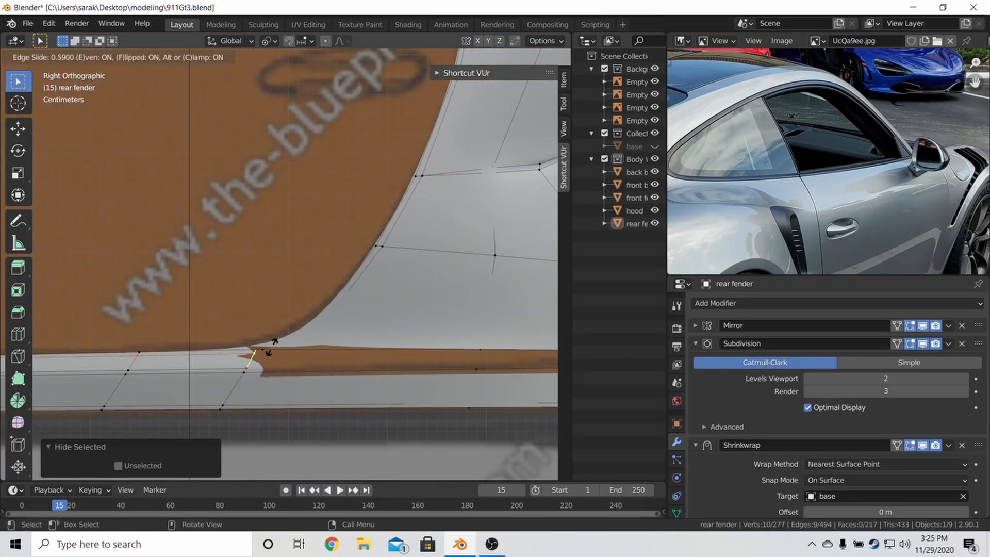
- Check the fender in Object Mode, add a loop cut to its mesh in Edit Mode, and hide the selection
key("Tab")
scroll(285, 362, "down", 8)
middle_click_drag(285, 362, 335, 353)
key("Tab")
key("ctrl+r")
left_click(334, 352)
scroll(442, 283, "down", 4)
key("h")
scroll(442, 283, "up", 4)
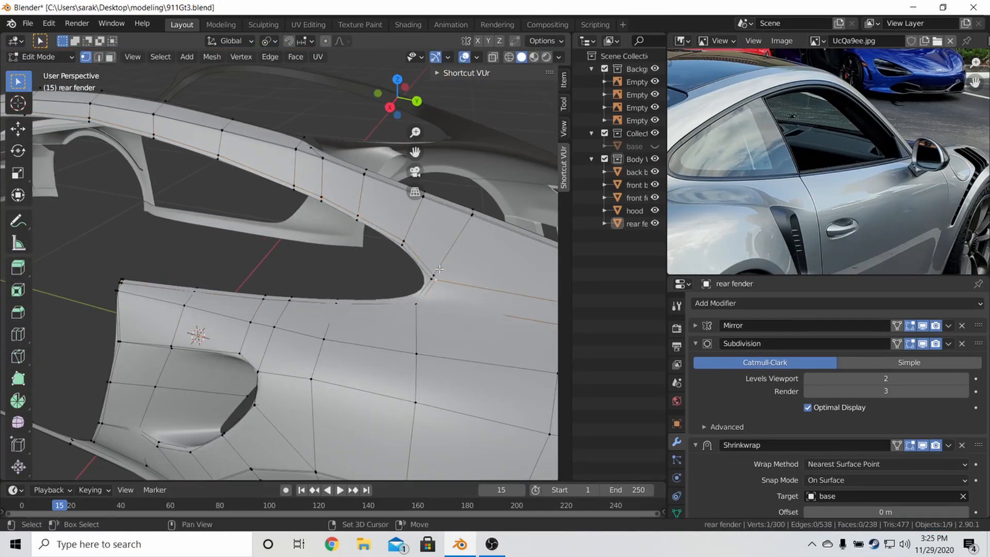
- In the right wireframe view, move the wheel arch vertices near the bumper seam slightly to follow the blueprint's arch
middle_click_drag(442, 283, 327, 292)
middle_click_drag(773, 171, 871, 174)
middle_click_drag(327, 292, 333, 288)
key("KP_3")
key("shift+z")
scroll(333, 288, "down", 4)
scroll(398, 251, "up", 7)
left_click_drag(205, 221, 231, 236)
key("g")
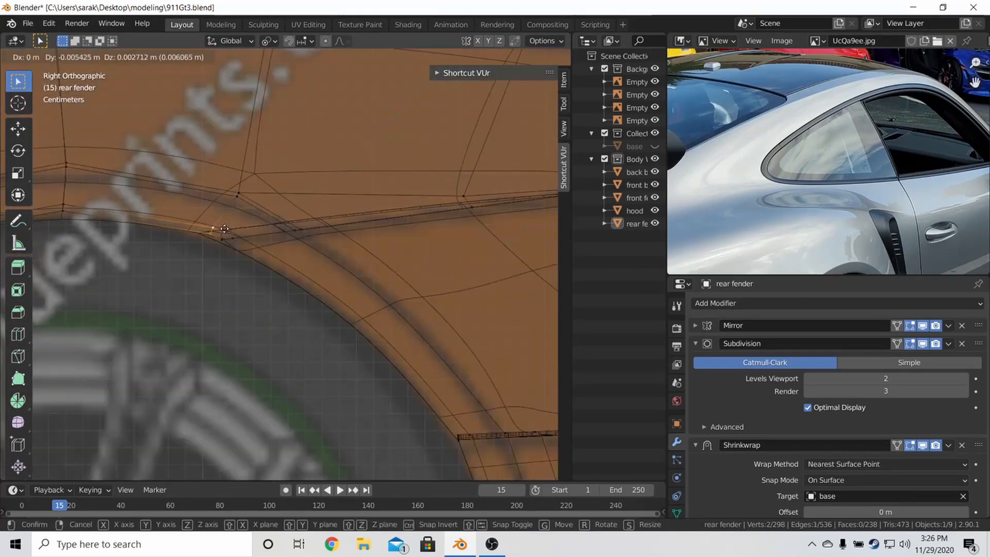
left_click(300, 215)
- Reposition another vertex along the rear fender's edge near the bumper seam
key("shift+z")
key("shift+z")
left_click(369, 234)
mouse_move(468, 200)
middle_mouse_down("shift")
mouse_move(368, 234)
mouse_move(390, 258)
middle_mouse_up("shift")
left_click(392, 260)
key("g")
left_click(438, 250)
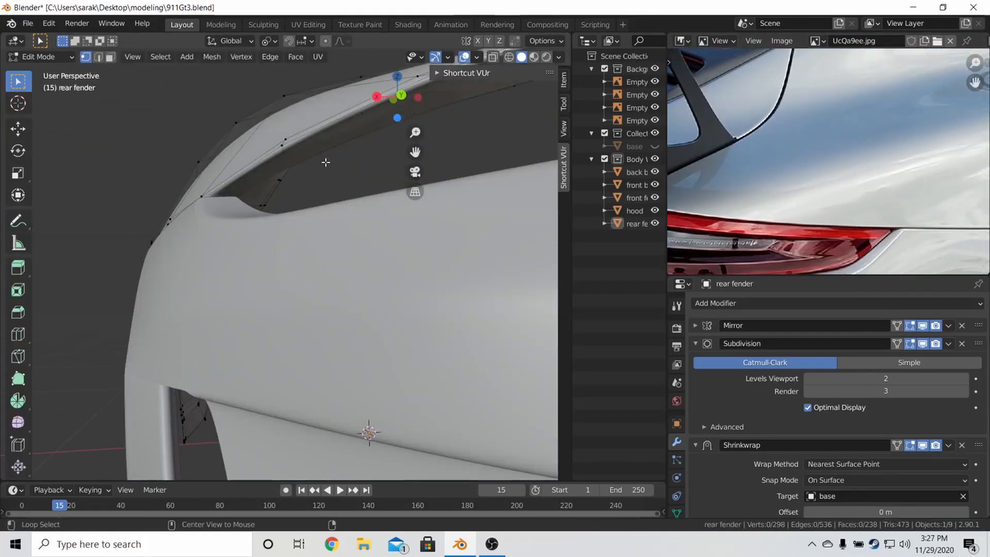
right_click(380, 259)
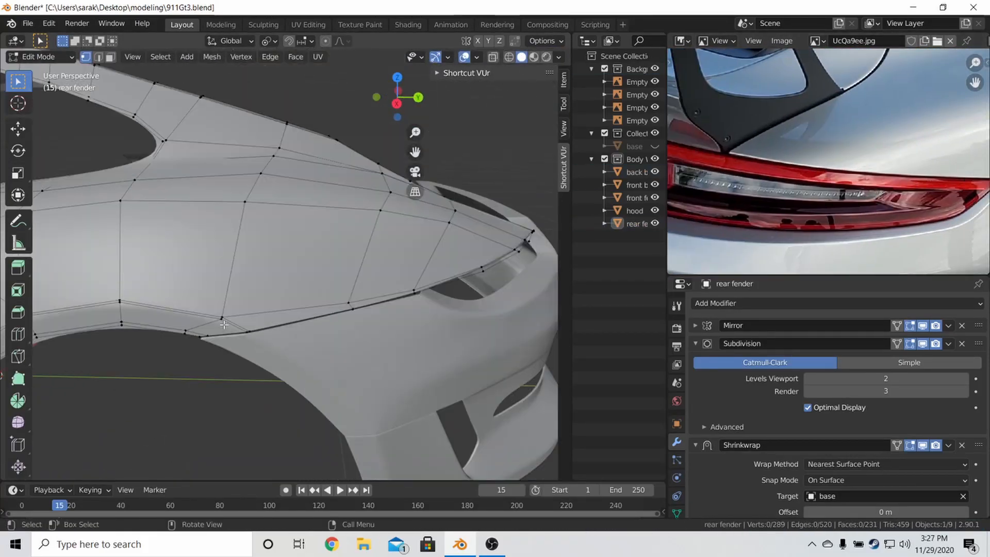
- In Object Mode, compare the seam between the rear fender and back bumper with the taillight area in the reference photo
key("Tab")
middle_click_drag(361, 299, 328, 316)
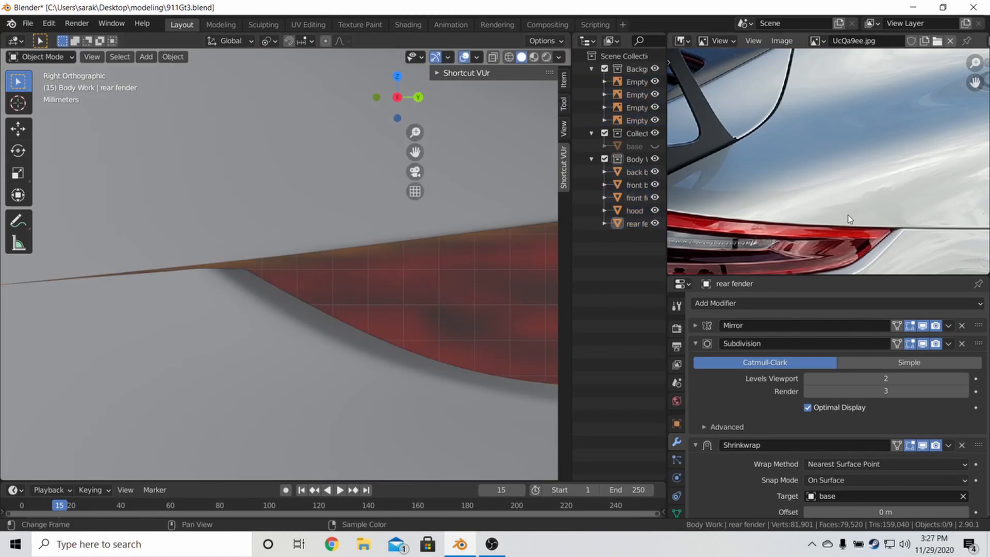
middle_click_drag(819, 214, 686, 173)
middle_click_drag(320, 237, 220, 259)
middle_click_drag(159, 261, 274, 265)
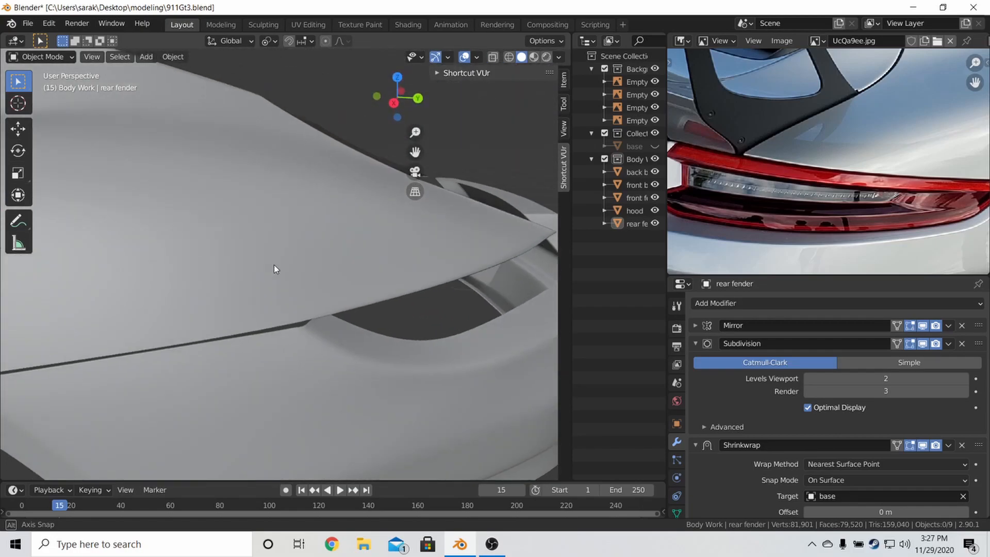
middle_click_drag(979, 182, 963, 180)
scroll(405, 279, "down", 4)
middle_click_drag(404, 278, 234, 313)
scroll(359, 249, "up", 5)
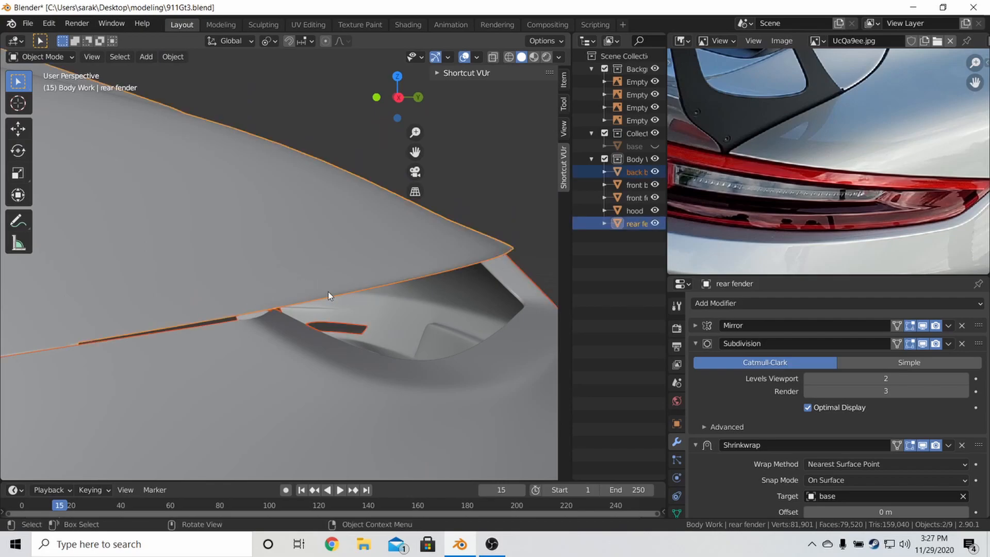
scroll(310, 294, "down", 5)
key("a")
key("a")
middle_click_drag(415, 284, 356, 313)
scroll(229, 320, "up", 1)
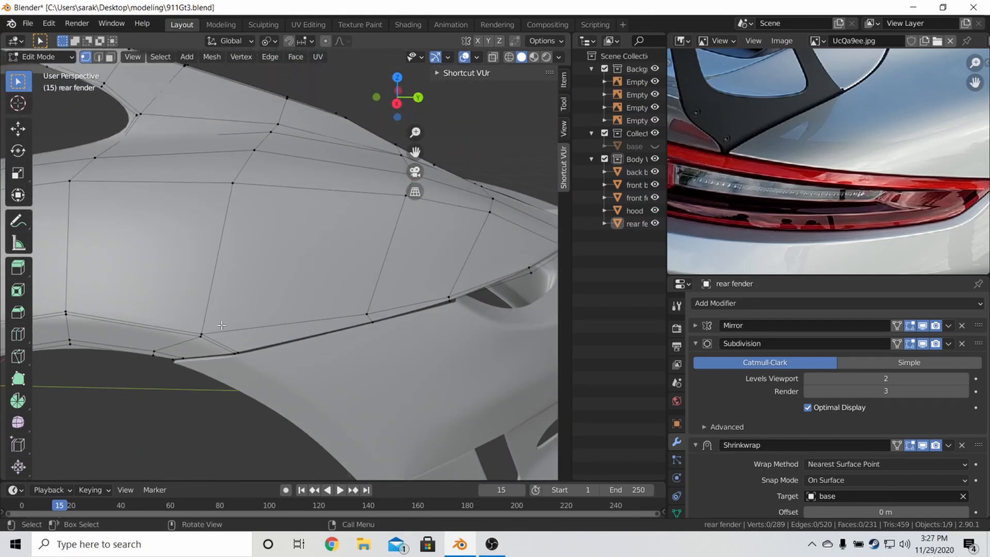
- Select geometry near the rear fender's pointed rear end above the taillight opening and delete it
left_click(354, 358)
middle_click_drag(354, 358, 309, 335)
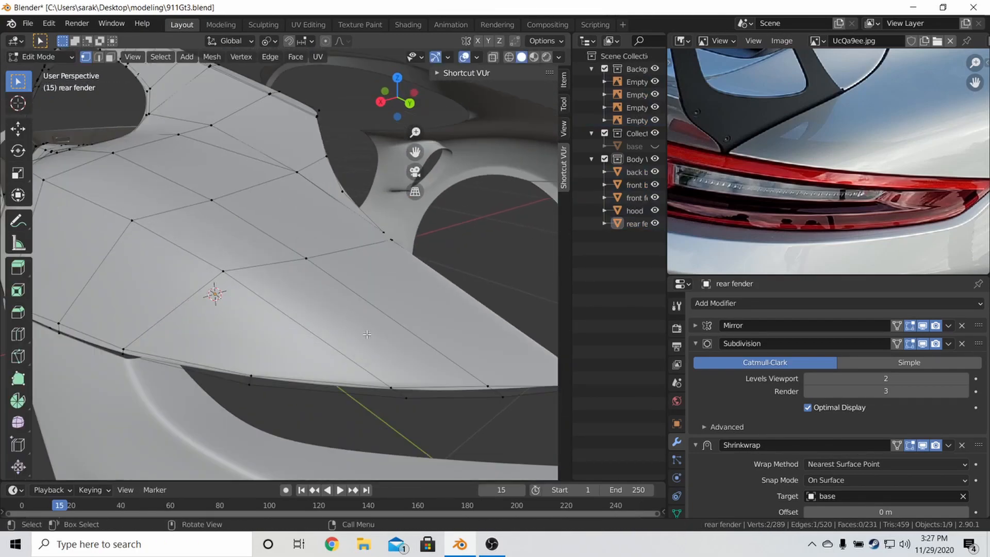
scroll(330, 361, "up", 3)
left_click(345, 391)
key("x")
left_click(356, 441)
- Slide the vertex at the rear fender's pointed rear tip by a factor of about 0.777
left_click(340, 379)
key("g")
key("g")
left_click(338, 369)
middle_click_drag(339, 369, 309, 361)
left_click(273, 356, "shift")
key("e")
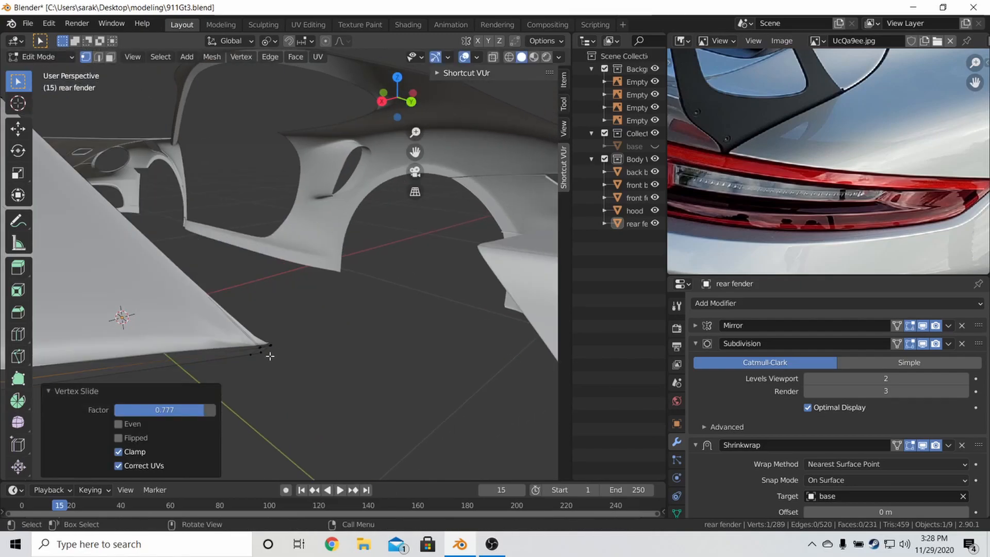
- In the top wireframe view, cut a new edge near the rear fender's pointed rear tip with the Knife tool
scroll(267, 359, "down", 5)
middle_click_drag(334, 253, 426, 354)
left_click(320, 293)
left_click(325, 326)
key("shift+z")
key("KP_7")
key("k")
left_click(303, 274)
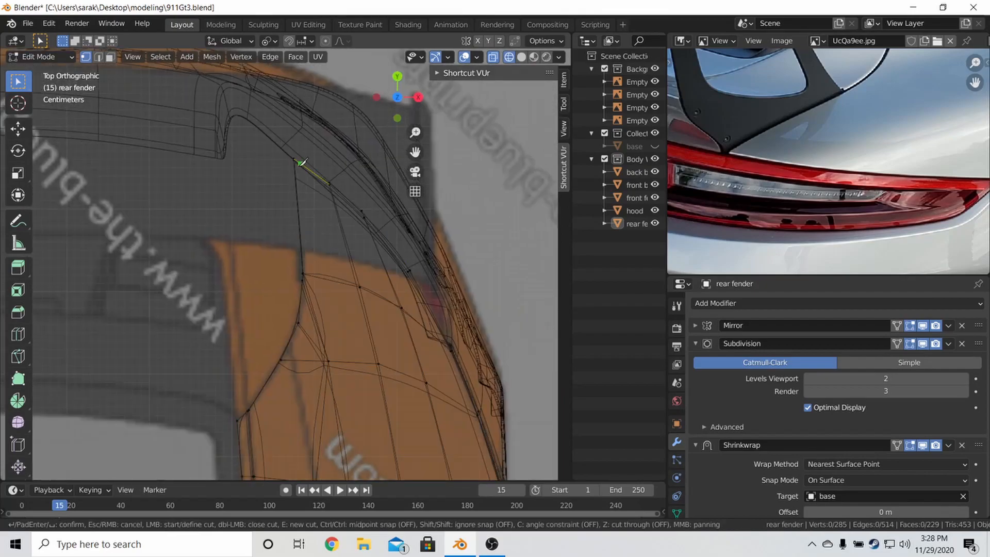
- Run a merge on the whole rear fender mesh and save the file
key("shift+z")
key("shift+z")
key("a")
key("F3")
type("merge")
key("Return")
key("Tab")
key("ctrl+s")
- Delete unneeded geometry from the rear fender, slide a remaining vertex along its edge, and save the file
key("Tab")
key("shift+z")
key("x")
left_click(300, 294)
key("g")
key("g")
key("g")
left_click(188, 312)
key("a")
left_click(226, 310)
key("Tab")
key("ctrl+s")
- Hide the obstructing geometry, add a loop cut along the rear fender's roof rail, and reveal the hidden parts
middle_click_drag(288, 288, 395, 277)
key("Tab")
key("Tab")
middle_click_drag(774, 113, 846, 248)
key("Tab")
key("h")
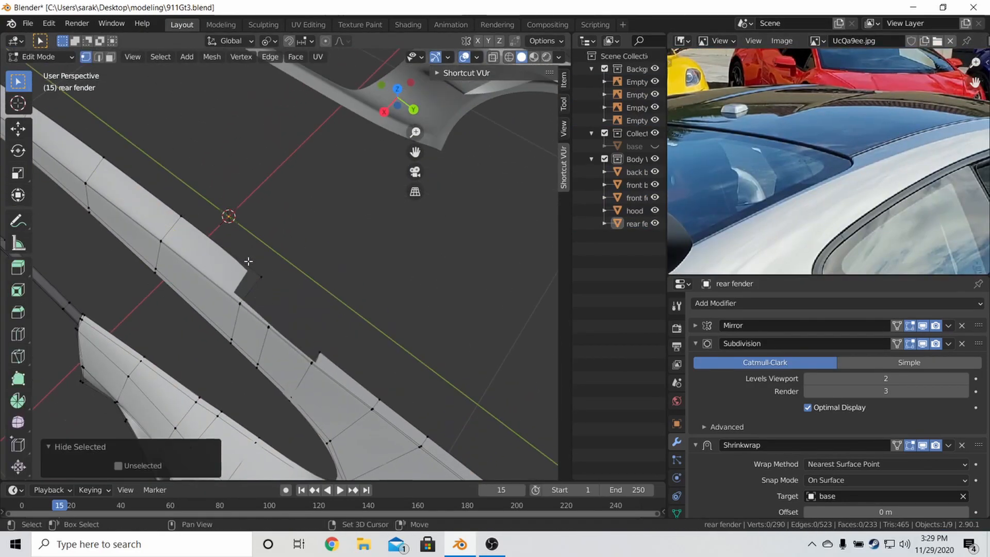
key("ctrl+r")
left_click(124, 181)
left_click(124, 181)
key("alt+h")
- Hide the vertex pair at the roof rail's stepped corner and add a loop cut in the adjoining strip
scroll(330, 304, "up", 3)
middle_click_drag(330, 305, 282, 254, "shift")
left_click(287, 256)
left_click(325, 253, "shift")
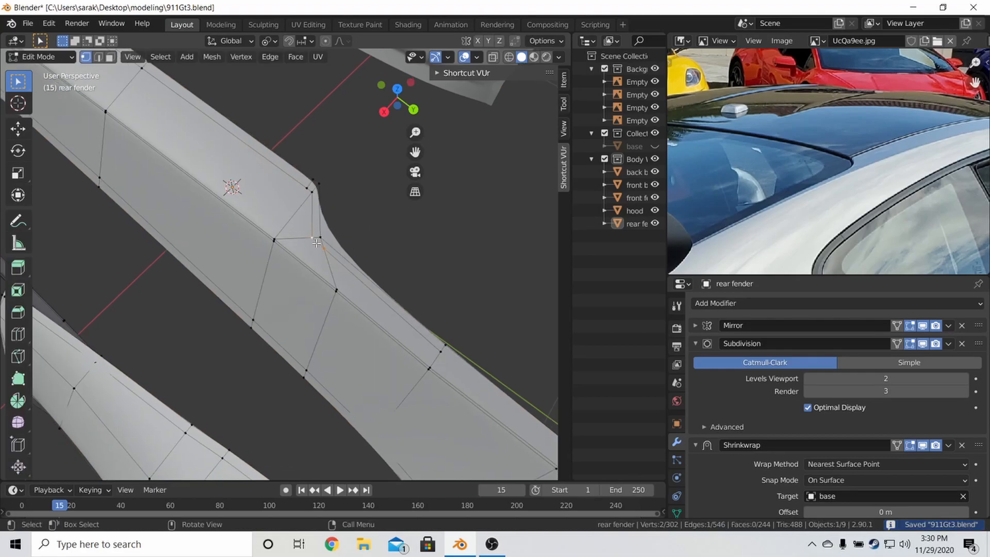
key("h")
key("ctrl+r")
left_click(312, 276)
middle_click_drag(392, 291, 309, 268, "shift")
left_click(311, 277)
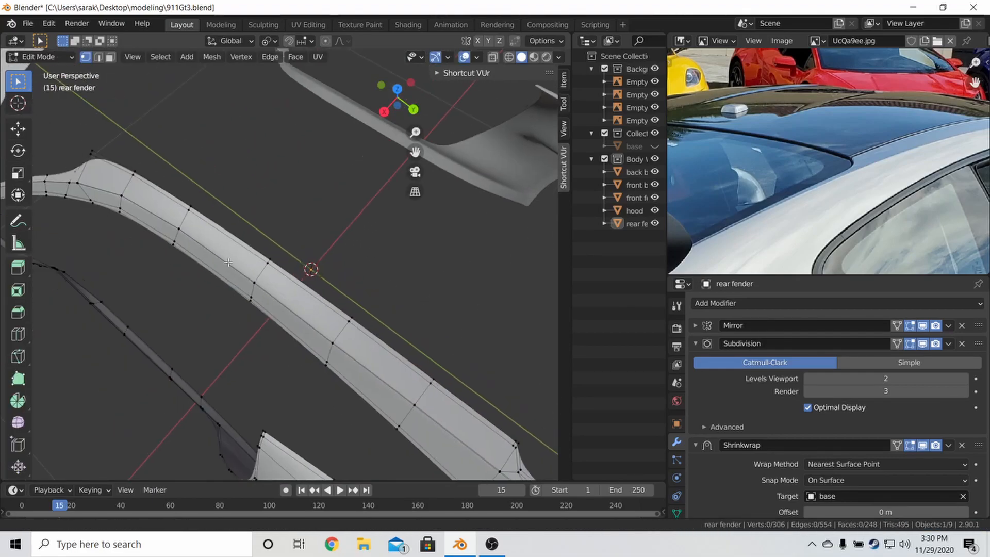
- Add another loop cut to the middle of the rear fender's roof rail and save the file
key("ctrl+r")
left_click(218, 285)
left_click(218, 285)
key("shift+z")
key("shift+z")
scroll(292, 245, "up", 2)
left_click(200, 228)
key("Tab")
key("ctrl+s")
- Add a Solidify modifier to the rear fender with a thickness of -0.003 m and Only Rim enabled
middle_click_drag(206, 238, 352, 298)
scroll(261, 274, "up", 3)
key("Tab")
key("Tab")
scroll(815, 155, "up", 3)
scroll(295, 292, "down", 5)
left_click(318, 333)
left_click(695, 445)
left_click(695, 343)
left_click(743, 303)
left_click(748, 232)
double_click(835, 414)
type("=")
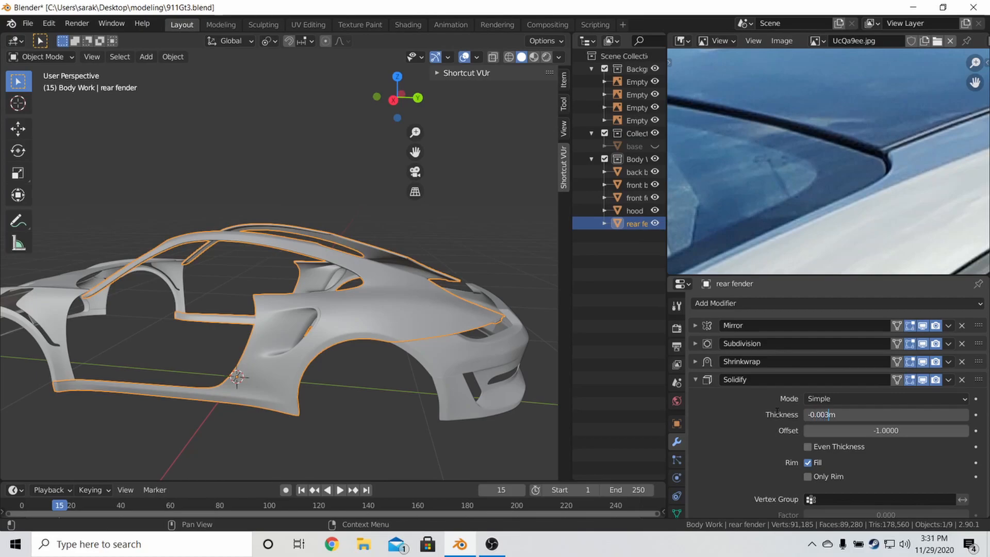
key("Return")
left_click(807, 476)
- In wireframe display, slide a vertex near the rear fender's pointed rear tip by a factor of about 0.145
scroll(428, 323, "up", 3)
middle_click_drag(428, 323, 250, 262)
key("Tab")
key("shift+z")
key("g")
key("g")
left_click(380, 298)
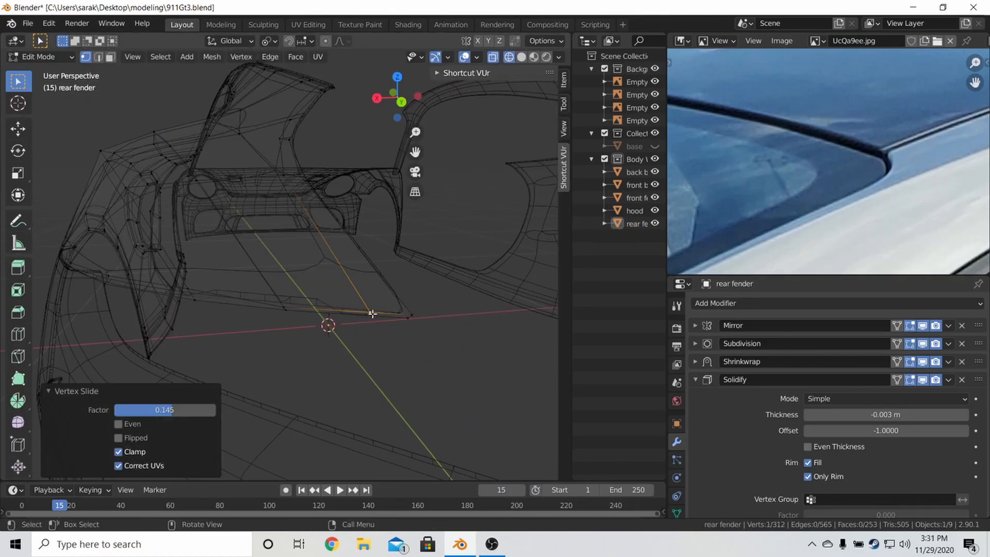
key("shift+z")
key("Tab")
- Save the file and slide the edge at the foot of the windshield pillar, where it meets the front fender
middle_click_drag(380, 313, 283, 345)
key("ctrl+s")
scroll(283, 345, "up", 5)
key("Tab")
key("g")
key("g")
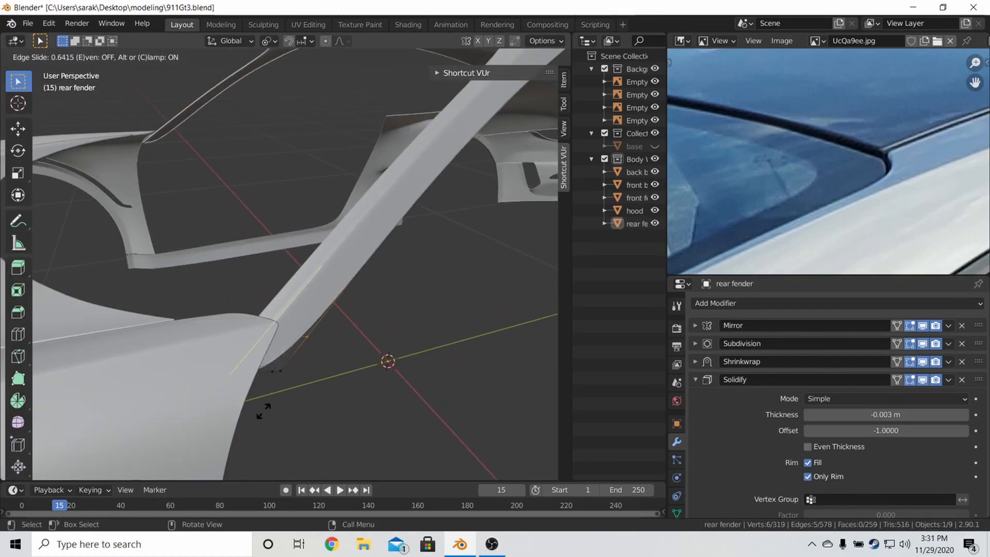
middle_click_drag(138, 253, 302, 255)
- Show the base mesh and add a loop cut across it near the foot of the windshield pillar
left_click(655, 147)
left_click(634, 147)
key("Tab")
middle_click_drag(258, 294, 319, 296)
key("ctrl+r")
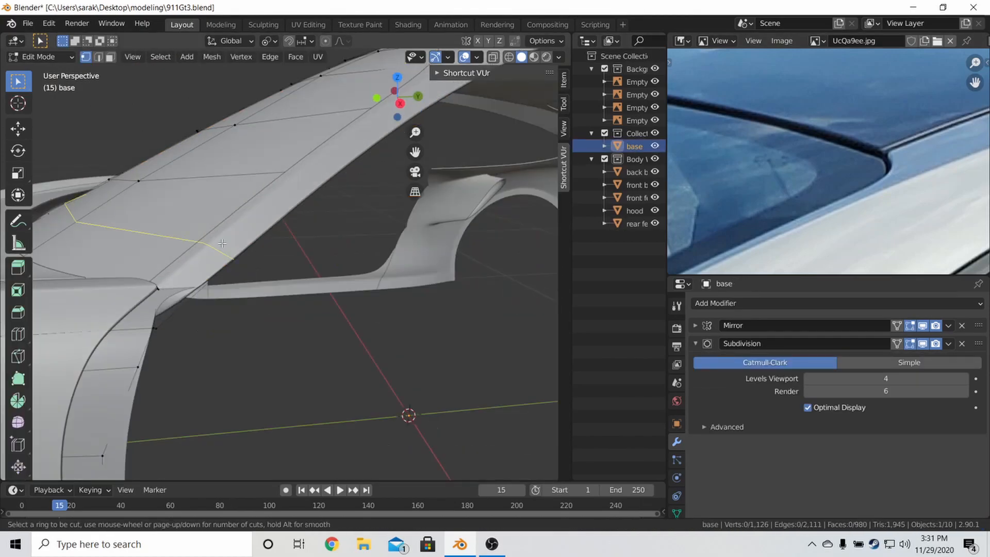
left_click(147, 258)
left_click(166, 273)
middle_click_drag(216, 289, 138, 297)
left_click(103, 336)
- Hide the base mesh, return to the rear fender, and save the file
key("Tab")
key("h")
key("Tab")
middle_click_drag(217, 304, 330, 335)
key("Tab")
key("ctrl+s")
key("ctrl+s")
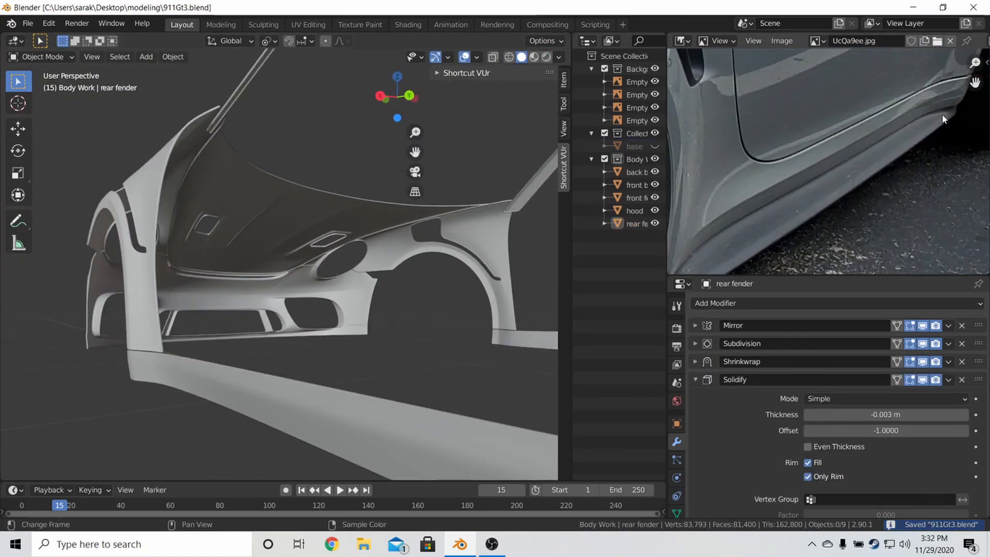
- In the side wireframe view, slide the selected geometry along the rear fender's sill and save the file
key("Tab")
key("KP_3")
key("z")
left_click(214, 351)
middle_click_drag(444, 335, 237, 335, "shift")
scroll(507, 354, "up", 4)
key("g")
key("g")
left_click(464, 320)
key("Tab")
key("Tab")
key("Tab")
key("ctrl+s")
- In wireframe display, slide the edge beside the rear fender's pointed rear tip along the surface
middle_click_drag(480, 352, 170, 335)
middle_click_drag(330, 299, 393, 295)
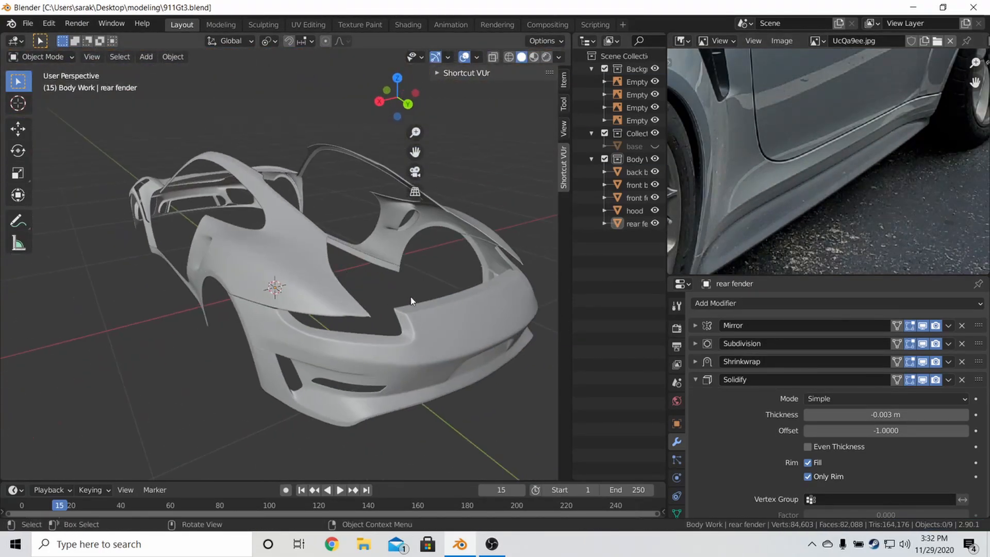
key("Tab")
key("z")
left_click(363, 328)
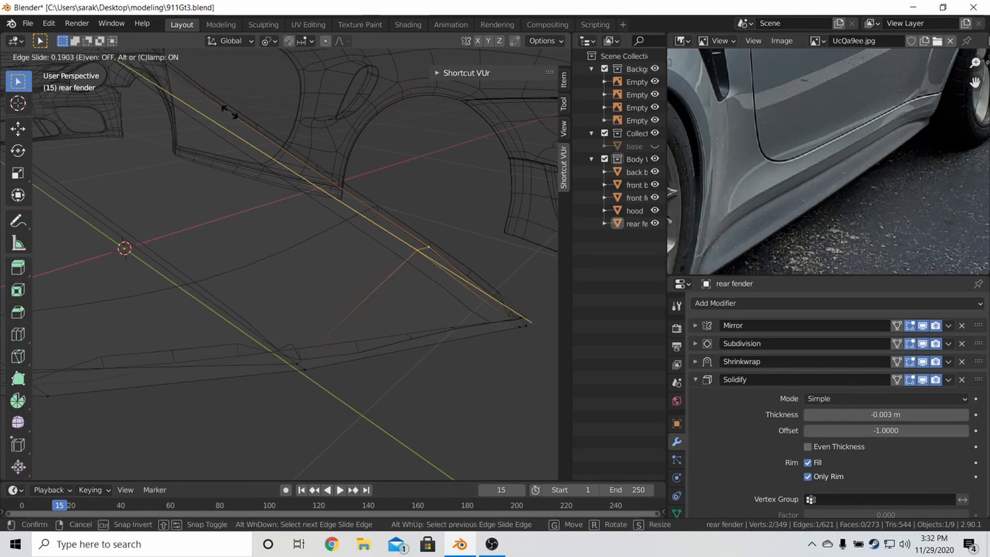
left_click(520, 347)
key("Tab")
- Slide the geometry along the rear fender's lower edge above the taillight opening
middle_click_drag(521, 347, 282, 302)
key("Tab")
key("g")
key("g")
left_click(349, 310)
key("Tab")
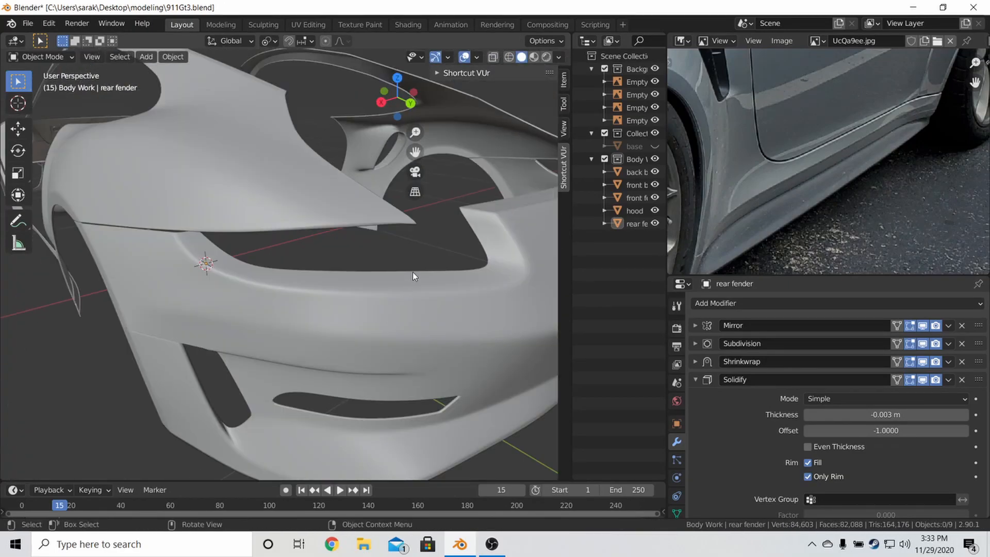
- From the rear view, slide the selected geometry along the fender's edge once more and save the file
key("ctrl+KP_1")
scroll(313, 274, "up", 5)
key("Tab")
key("g")
key("g")
left_click(371, 248)
key("Tab")
key("ctrl+s")
- Isolate the base mesh and slide a vertex beside its taillight opening by a factor of about 0.685
left_click(344, 224)
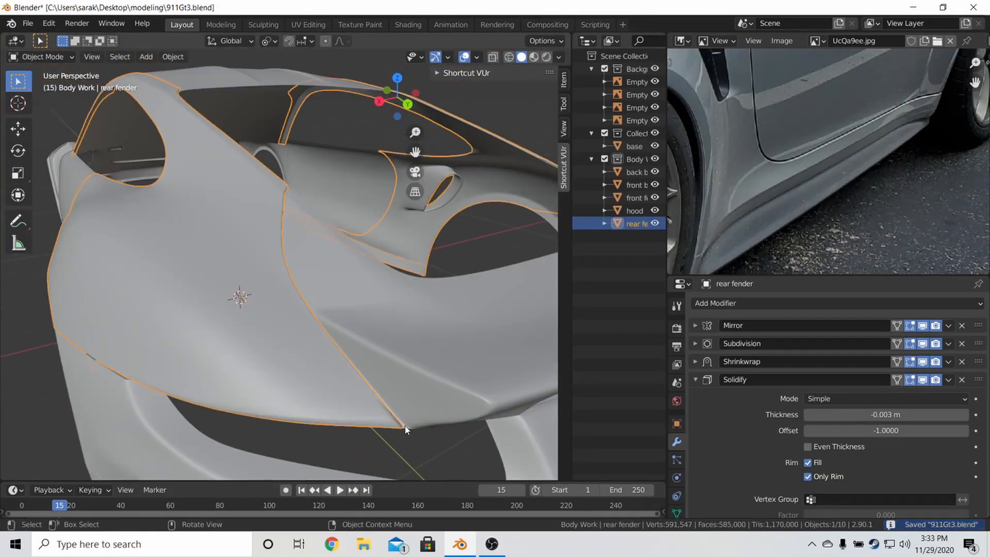
key("KP_Divide")
key("Tab")
scroll(424, 280, "up", 6)
middle_click_drag(425, 280, 355, 334)
key("g")
key("g")
left_click(356, 333)
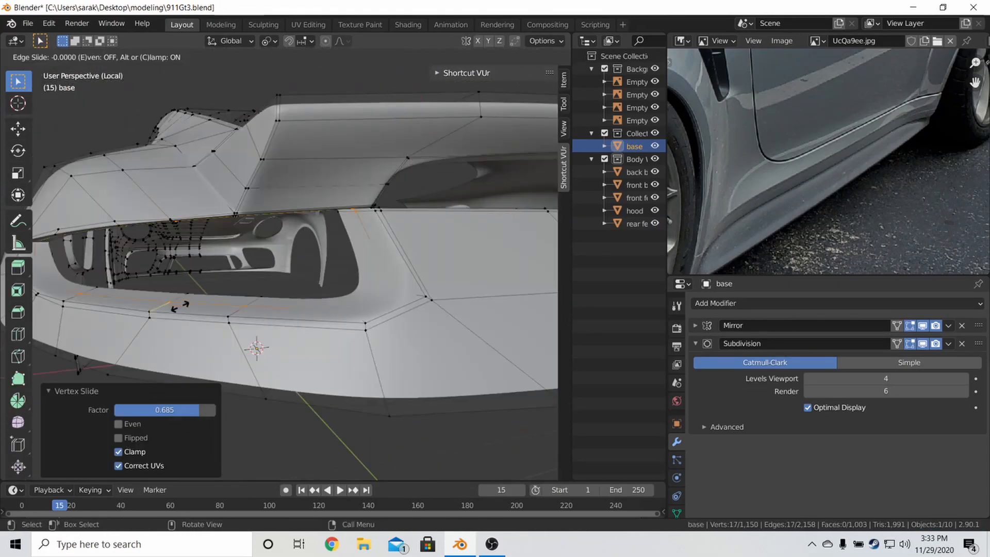
- Add a loop cut through the base mesh around the taillight opening and adjust its position
key("ctrl+r")
left_click(232, 309)
key("g")
left_click(412, 309)
key("shift+z")
key("Tab")
- Leave the isolated view, hide the base mesh and open the rear fender for mesh editing
key("KP_Divide")
key("h")
left_click(372, 325)
key("Tab")
left_click(296, 387)
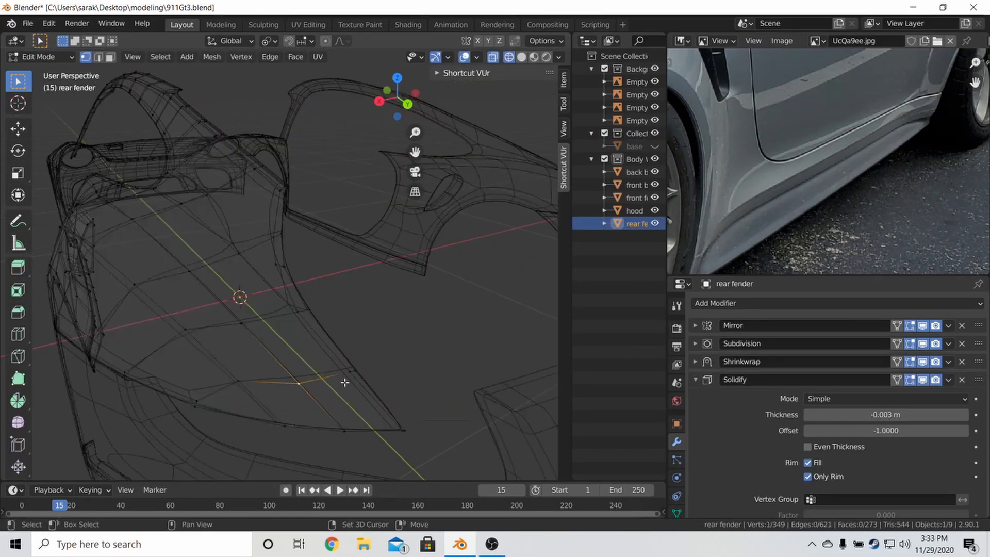
- Edge-slide the geometry near the rear fender's pointed corner above the taillight opening by about 0.075 and save the file
left_click(266, 419)
key("shift+z")
key("ctrl+s")
key("shift+z")
key("g")
key("g")
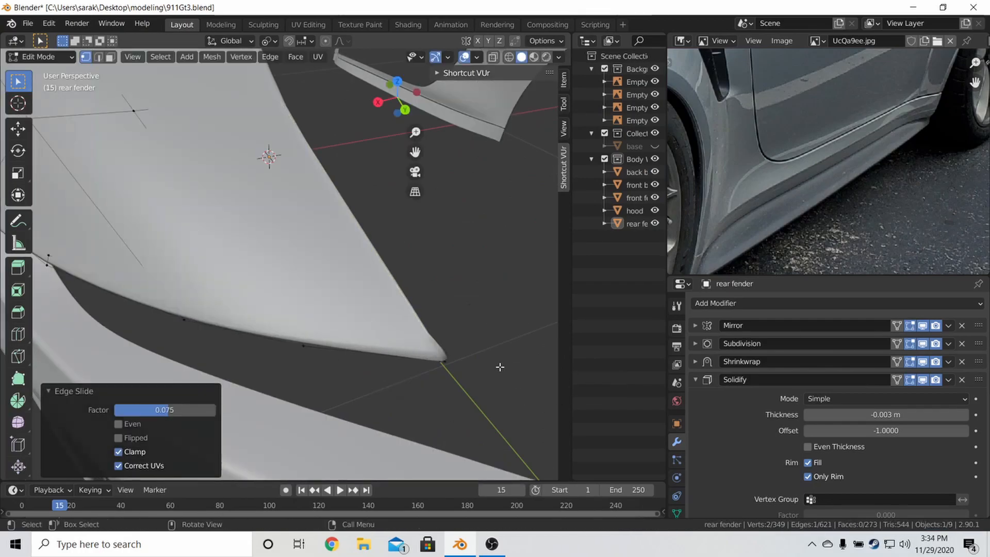
left_click(500, 367)
key("Tab")
key("ctrl+s")
- Show the base mesh in isolation and examine its surface up close
left_click(655, 146)
left_click(634, 146)
key("KP_Divide")
key("Tab")
key("Tab")
scroll(309, 268, "up", 6)
middle_click_drag(310, 268, 387, 290)
- Hide the base mesh, toggle local view with the back bumper and rear fender selected, and save the file
left_click(655, 146)
left_click(639, 172)
left_click(638, 223, "shift")
key("KP_Divide")
left_click(371, 289)
key("ctrl+s")
- Inspect the rear fender's fit against the back bumper in solid and wireframe shading and save the file
scroll(387, 290, "up", 4)
key("Tab")
key("shift+z")
key("shift+z")
key("Tab")
left_click(426, 373)
middle_click_drag(426, 373, 361, 289)
key("ctrl+s")
- Compare the body panels with the details in the reference photo from several angles
middle_click_drag(902, 217, 729, 123)
middle_click_drag(288, 268, 377, 199)
scroll(370, 207, "up", 5)
middle_click_drag(954, 170, 722, 165)
middle_click_drag(320, 196, 293, 190)
scroll(293, 191, "down", 5)
scroll(293, 190, "down", 5)
middle_click_drag(376, 218, 360, 226)
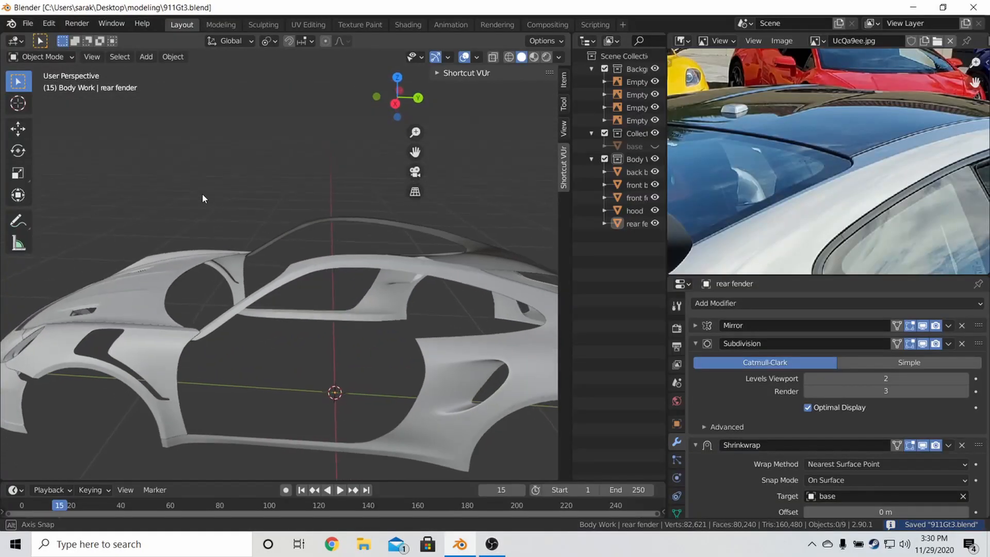
- Examine the rear fender's roof pillar and compare it with the rear window corner in the reference photo
middle_click_drag(202, 192, 337, 227)
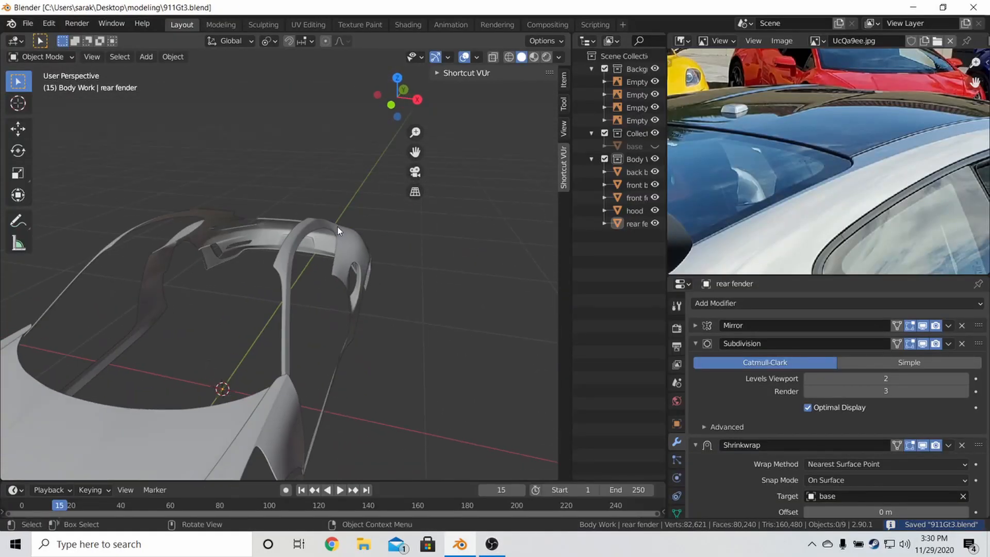
scroll(337, 227, "up", 3)
key("Tab")
middle_click_drag(235, 278, 429, 318)
middle_click_drag(172, 291, 257, 292)
key("Tab")
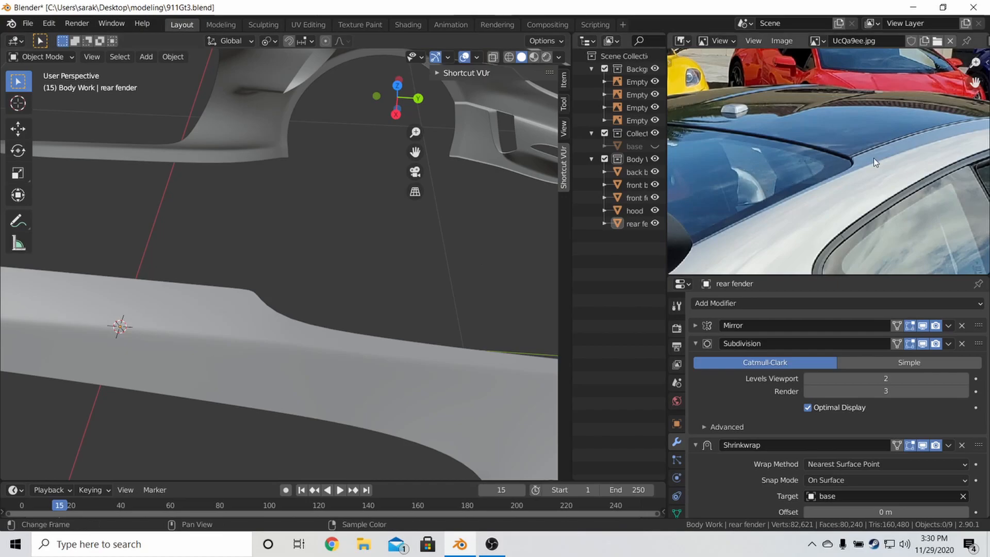
scroll(870, 161, "up", 3)
scroll(308, 307, "down", 6)
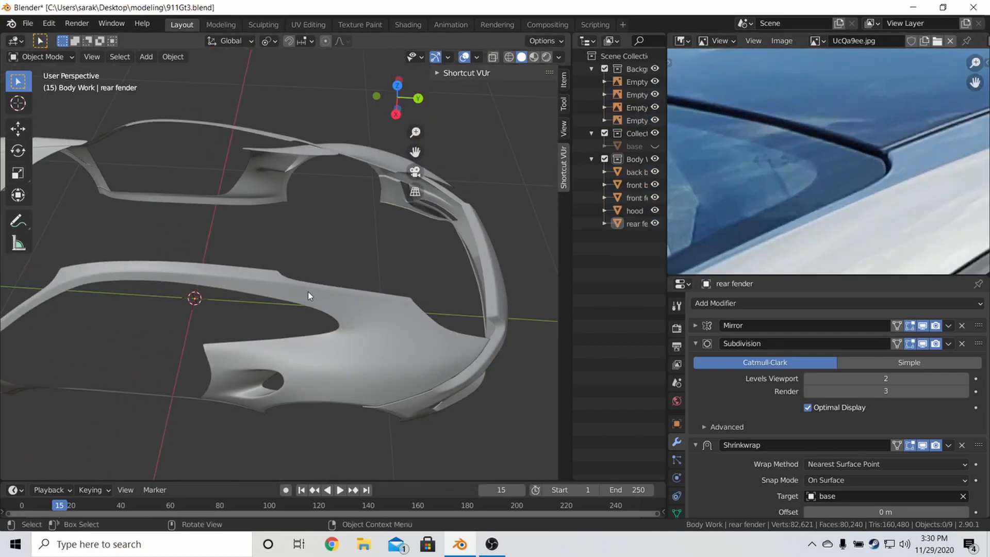
middle_click_drag(295, 292, 318, 333)
- Add a Solidify modifier to the rear fender with a thickness of -0.003 m and Only Rim enabled
left_click(389, 293)
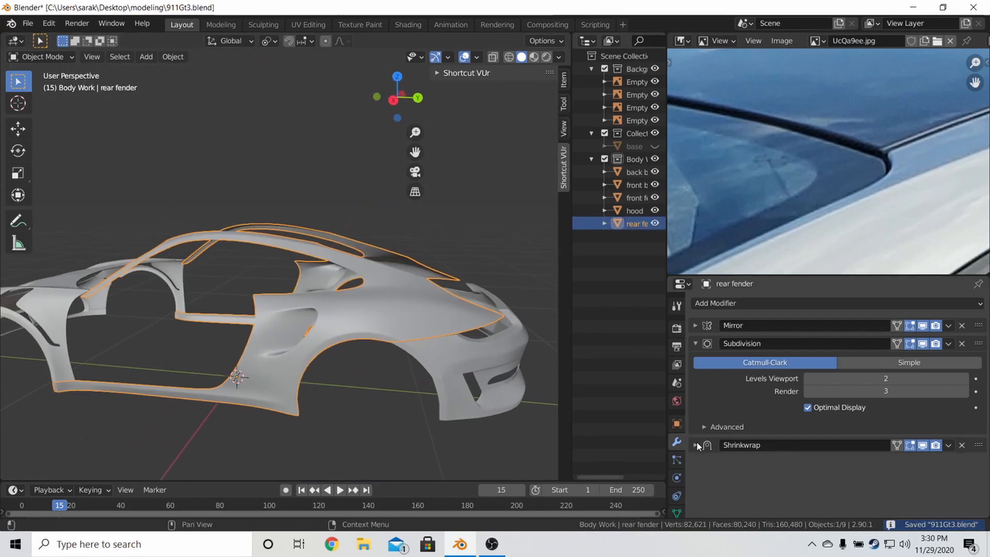
left_click(699, 345)
left_click(725, 303)
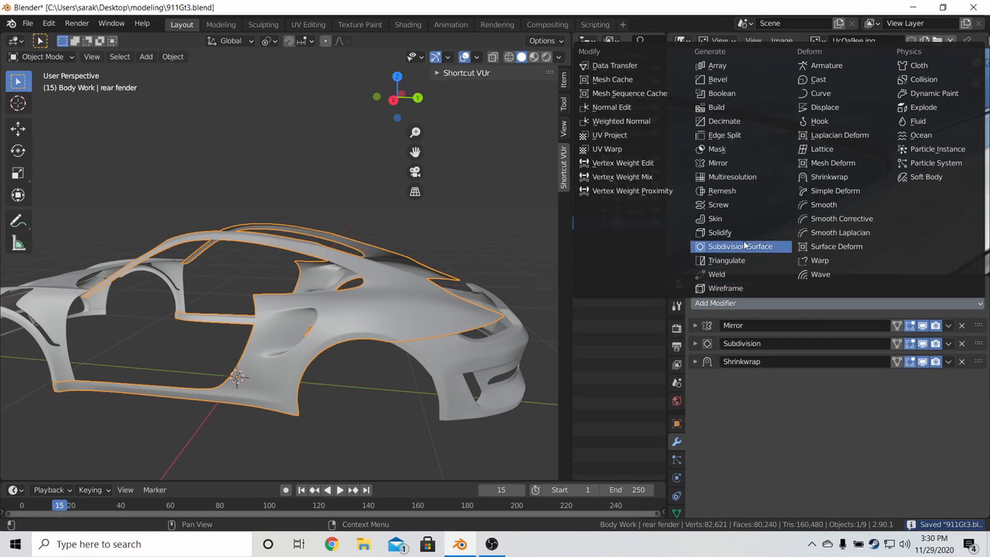
left_click(757, 234)
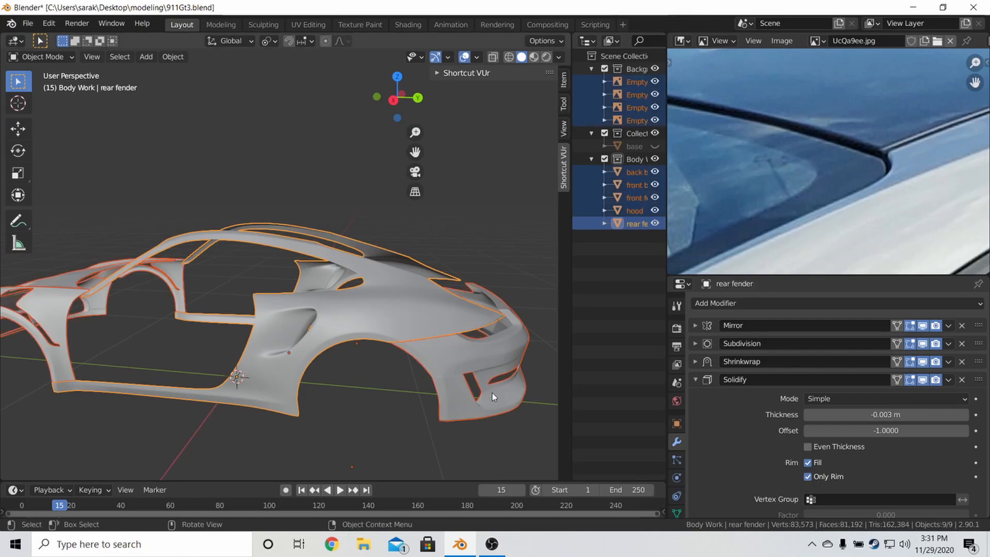
key("alt+a")
- In wireframe, edge-slide the geometry beside the rear fender's pointed corner above the taillight opening
scroll(506, 354, "up", 2)
middle_click_drag(506, 354, 250, 262, "shift")
scroll(236, 324, "up", 5)
key("Tab")
key("shift+z")
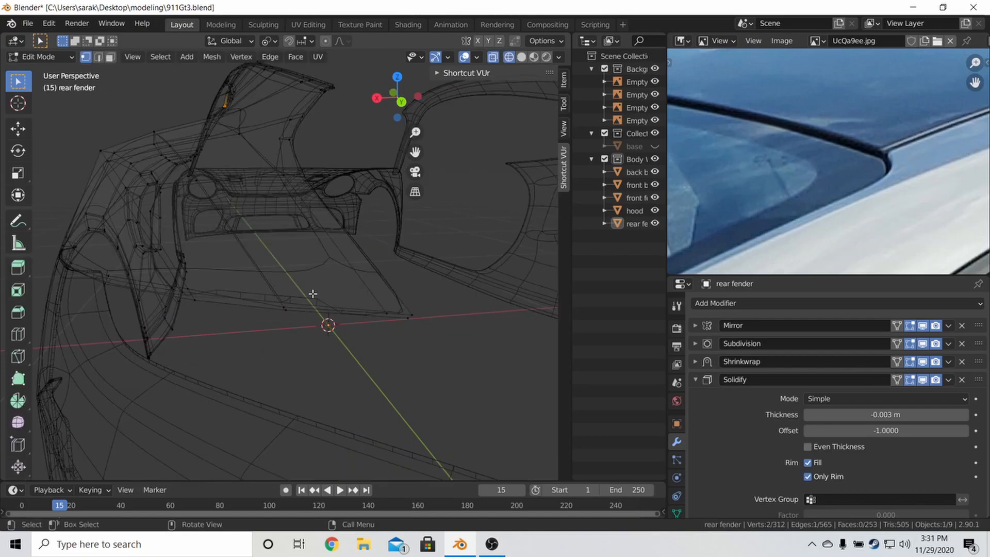
left_click(378, 297)
key("z")
left_click(424, 301)
key("z")
left_click(355, 321)
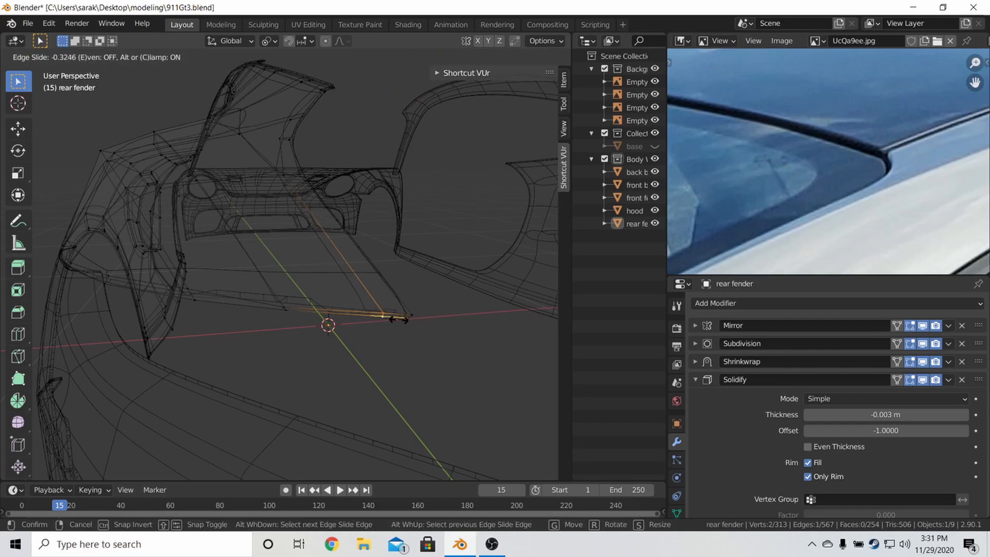
left_click(431, 322)
- Return to solid shading, leave mesh editing on the rear fender and save the file
key("z")
left_click(454, 324)
key("Tab")
mouse_move(453, 324)
middle_mouse_down()
mouse_move(434, 311)
mouse_move(493, 305)
mouse_move(487, 252)
mouse_move(531, 298)
mouse_move(557, 302)
middle_mouse_up()
key("alt+a")
key("ctrl+s")
- Try a loop cut along the rear fender's windshield pillar at a factor of about 0.47 and save the file
middle_click_drag(227, 302, 283, 370)
scroll(285, 330, "up", 4)
middle_click_drag(286, 316, 335, 249)
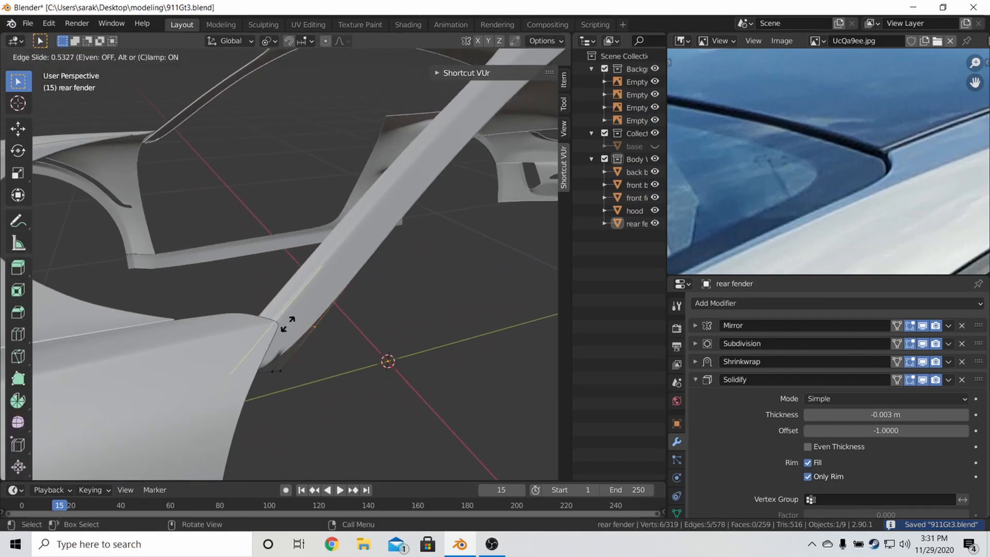
left_click(276, 401)
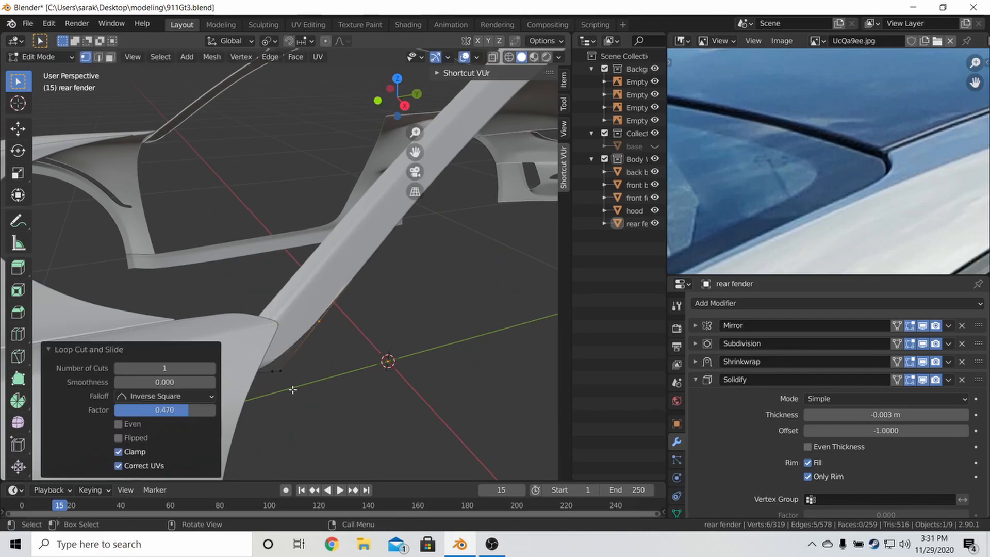
key("Tab")
middle_click_drag(322, 361, 303, 255)
key("ctrl+s")
- Delete the selected edge loop from the rear fender's windshield pillar
key("Tab")
key("x")
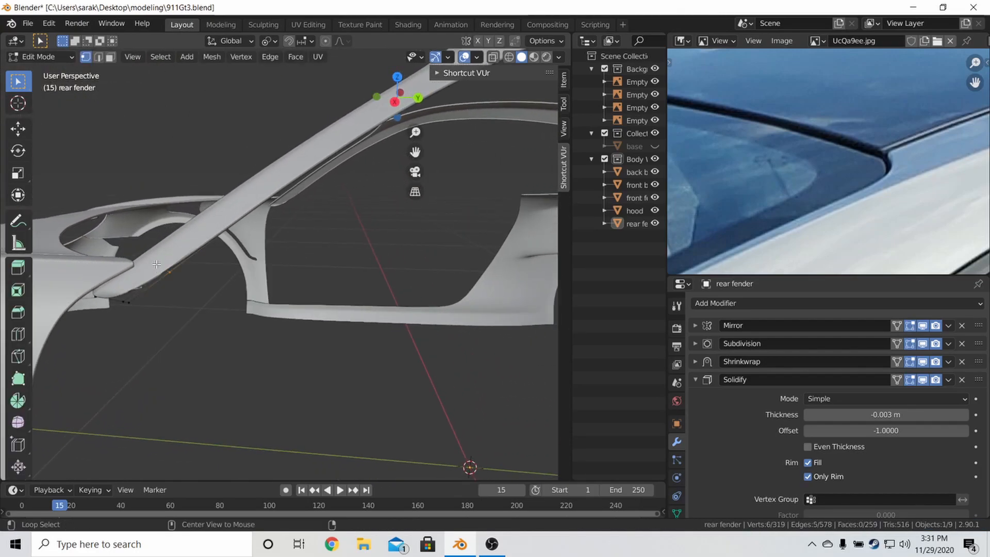
left_click(142, 415)
key("Tab")
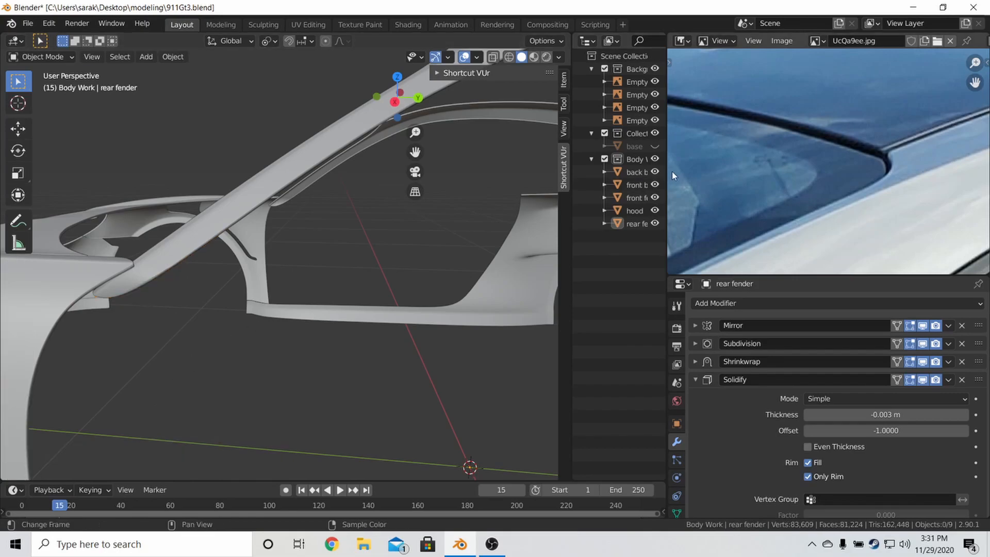
- Show the base mesh, add a loop cut near the foot of its windshield pillar at about 0.674, and edge-slide it
left_click(654, 147)
left_click(280, 293)
key("Tab")
middle_click_drag(280, 293, 314, 301)
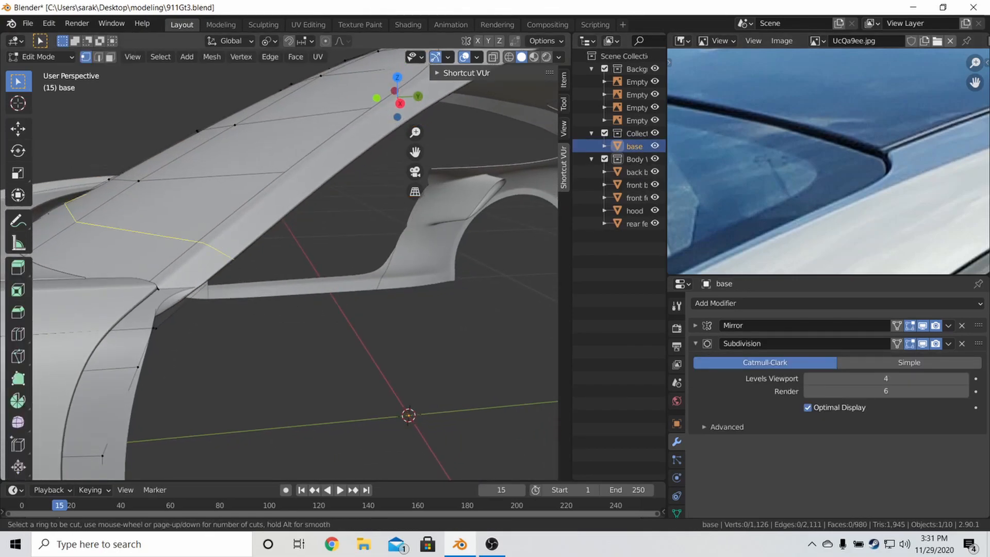
left_click(186, 307)
middle_click_drag(186, 307, 187, 283)
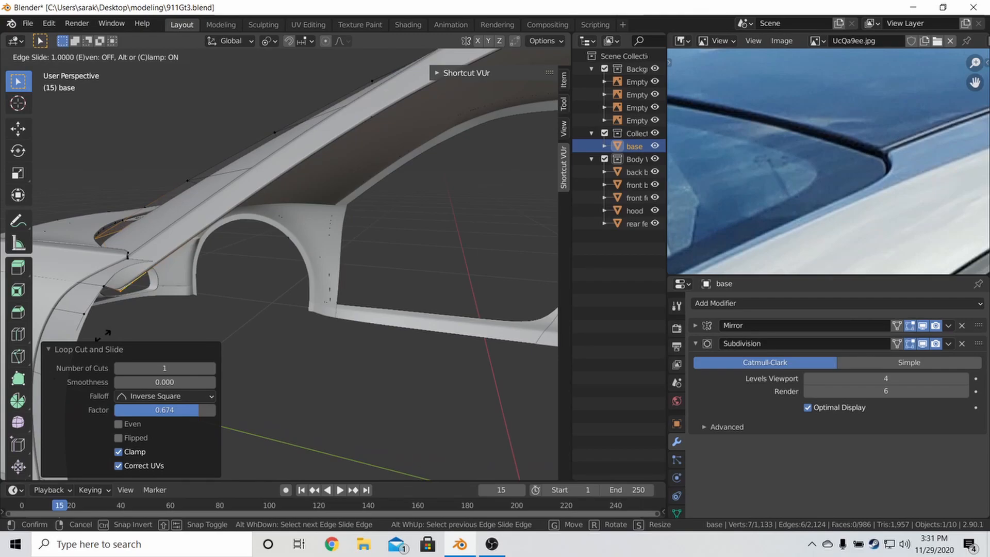
middle_click_drag(157, 303, 175, 307)
key("Tab")
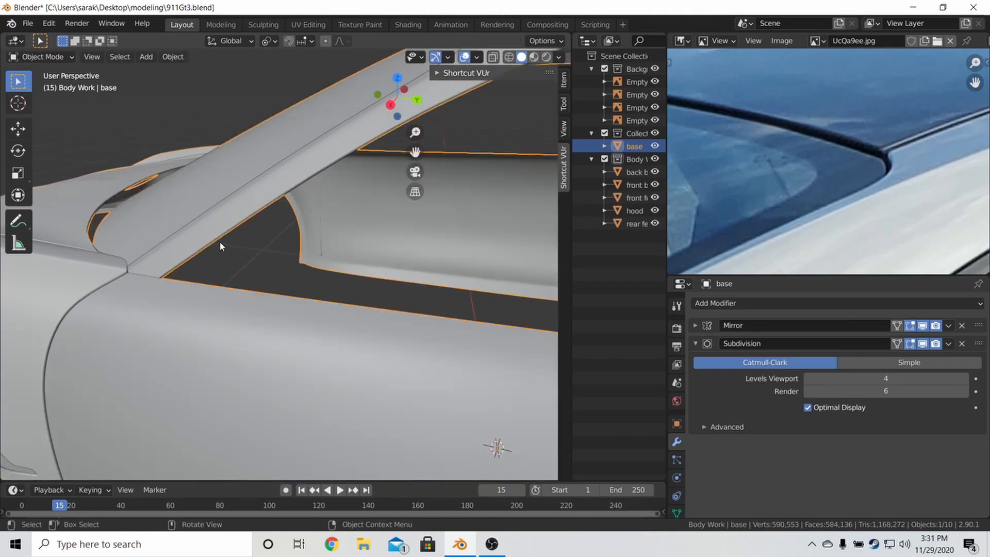
- Hide the base mesh and add a loop cut along the rear fender's windshield pillar at a factor of about 0.989
middle_click_drag(220, 242, 279, 268)
key("h")
left_click(249, 260)
key("Tab")
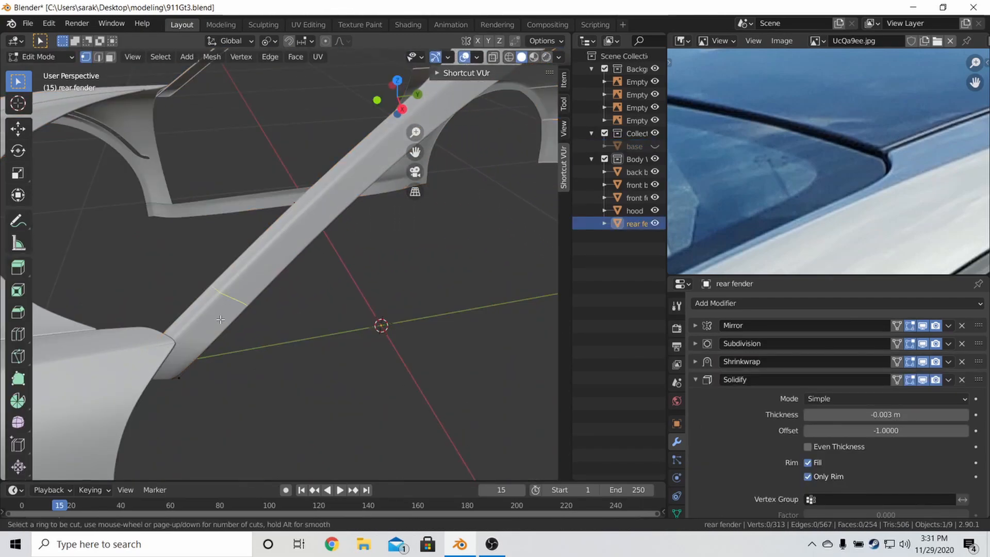
key("ctrl+r")
left_click(212, 335)
left_click(166, 408)
- Edge-slide the new loop along the windshield pillar's lower edge and save the file
middle_click_drag(311, 341, 283, 308)
key("g")
key("g")
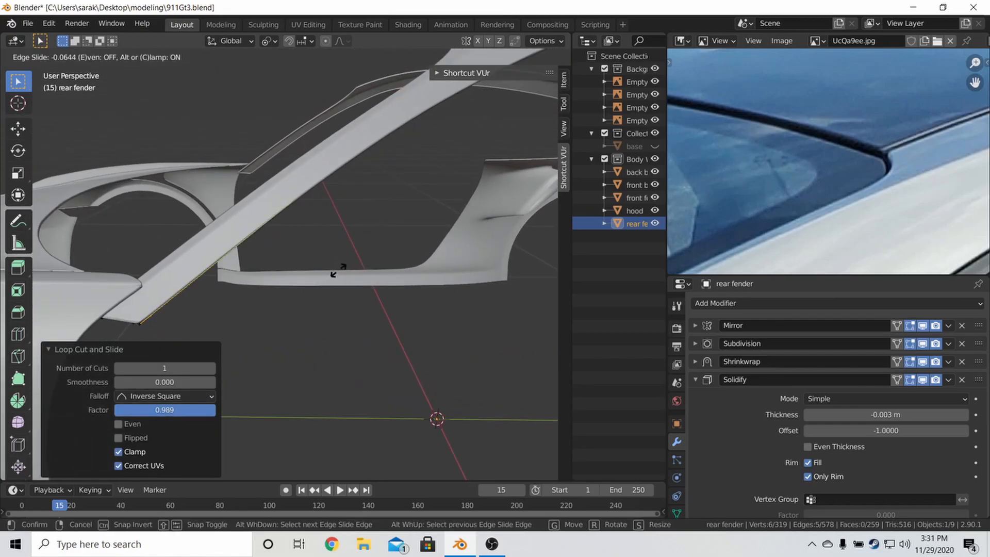
left_click(336, 271)
key("Tab")
middle_click_drag(336, 271, 310, 283)
key("ctrl+s")
- Examine the rear fender's side skirt against the reference photo and save the file
scroll(288, 320, "up", 5)
middle_click_drag(333, 379, 461, 363)
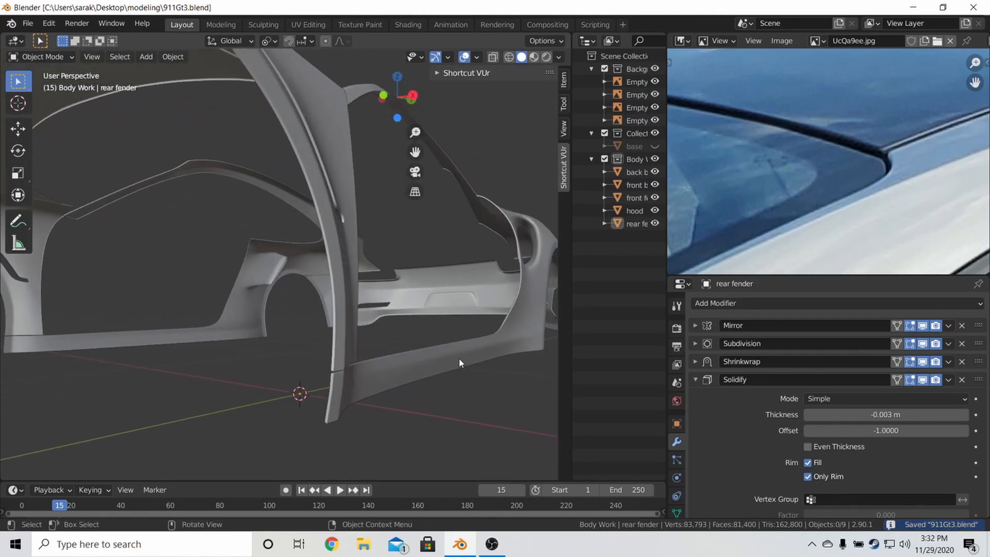
middle_click_drag(806, 200, 883, 200)
middle_click_drag(536, 343, 326, 350)
key("ctrl+s")
middle_click_drag(867, 220, 889, 162)
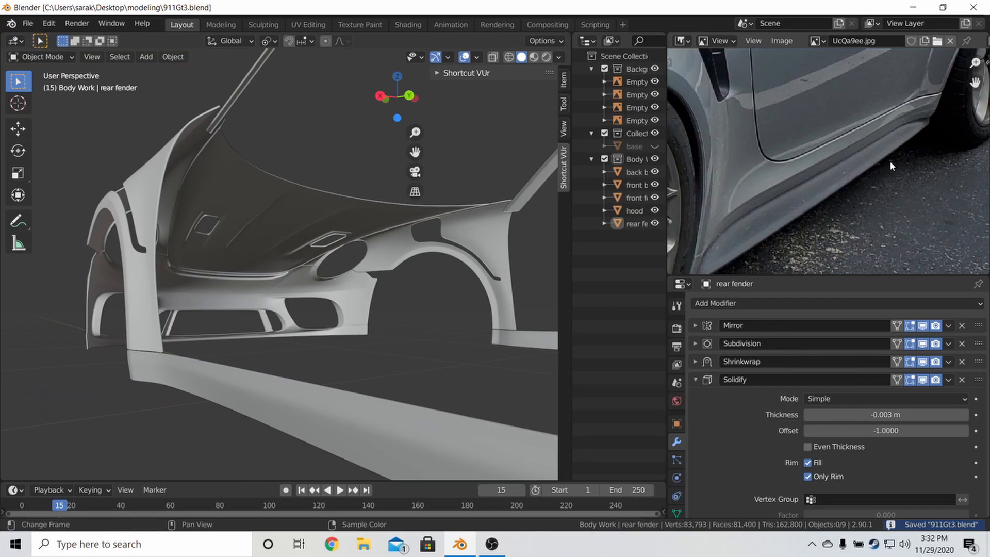
scroll(943, 114, "up", 1)
scroll(943, 118, "down", 1)
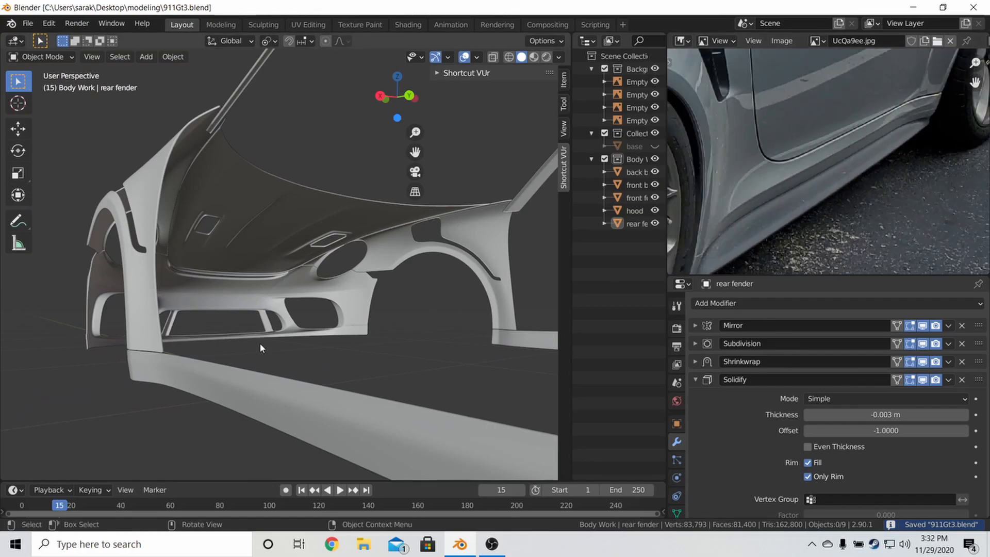
- Bevel the side skirt's horizontal edge loop by about 0.0009 m and delete the resulting faces to form a panel gap
middle_click_drag(261, 343, 312, 349)
key("Tab")
key("KP_1")
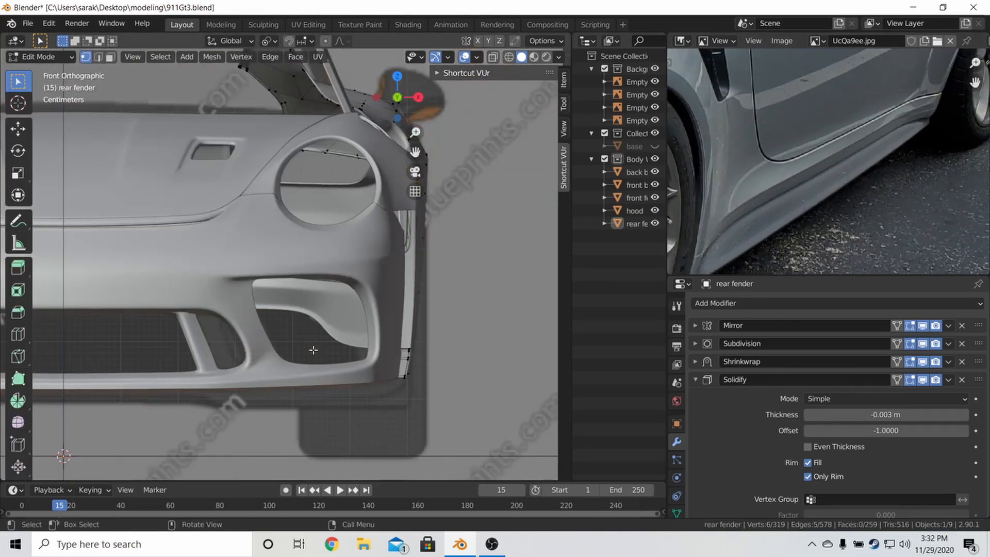
key("KP_3")
key("z")
left_click(244, 359)
middle_click_drag(329, 364, 536, 368, "shift")
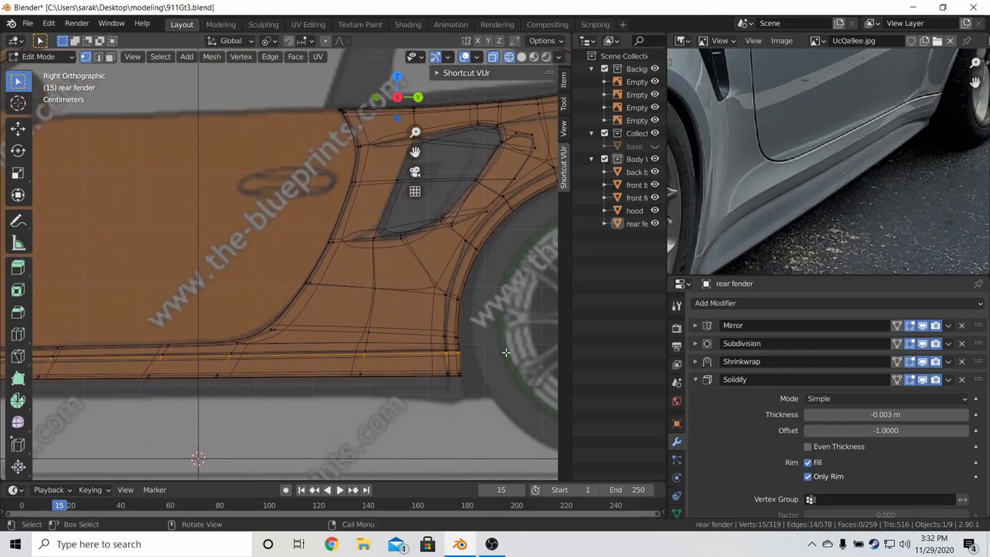
scroll(475, 375, "up", 3)
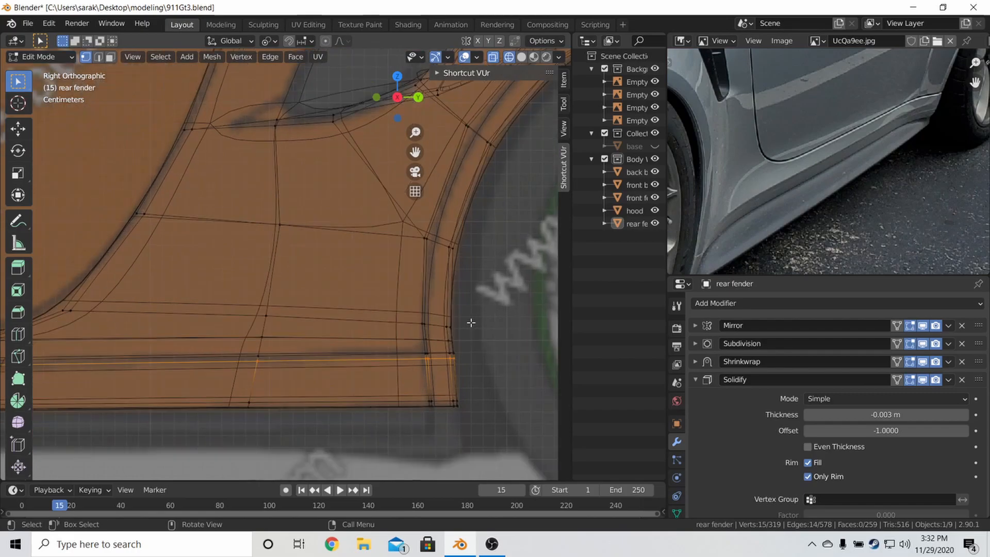
key("ctrl+b")
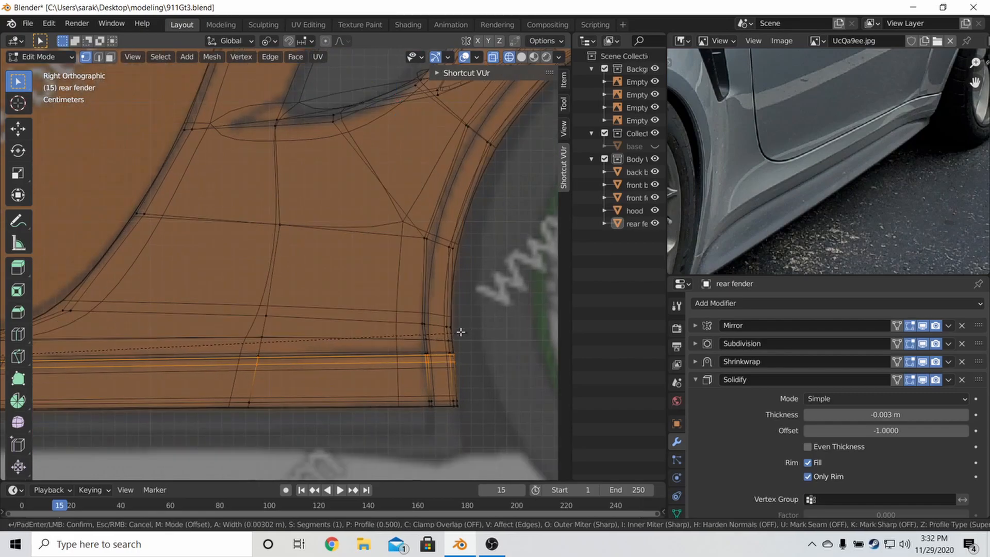
left_click(442, 330)
key("x")
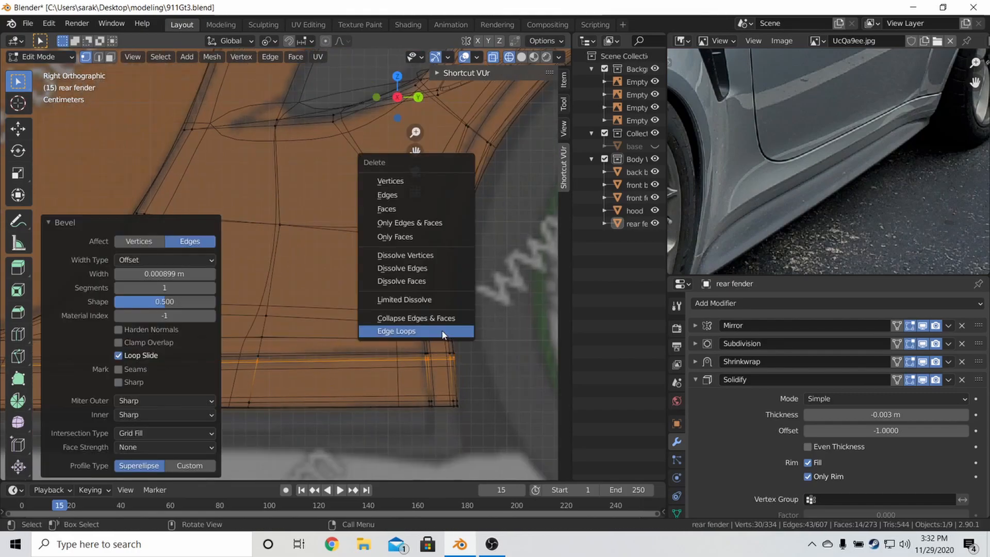
left_click(418, 215)
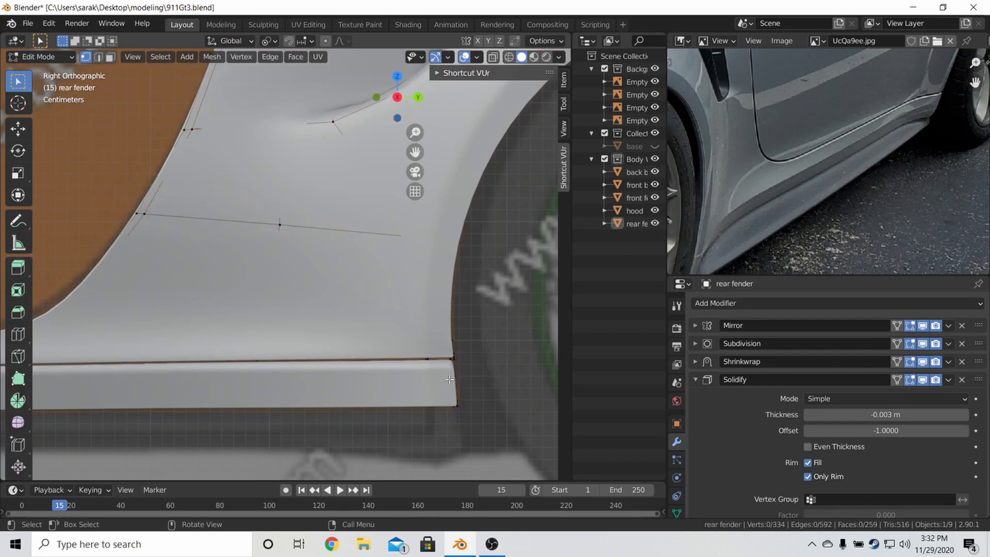
- Add a horizontal loop cut through the skirt strip below the panel gap, close to its upper edge
key("ctrl+r")
left_click(452, 378)
left_click(462, 359)
- Edge-slide the selected loop beside the side skirt's panel gap and save the file
key("z")
left_click(433, 359)
key("g")
key("g")
left_click(480, 357)
left_click(479, 357)
key("z")
left_click(471, 353)
key("Tab")
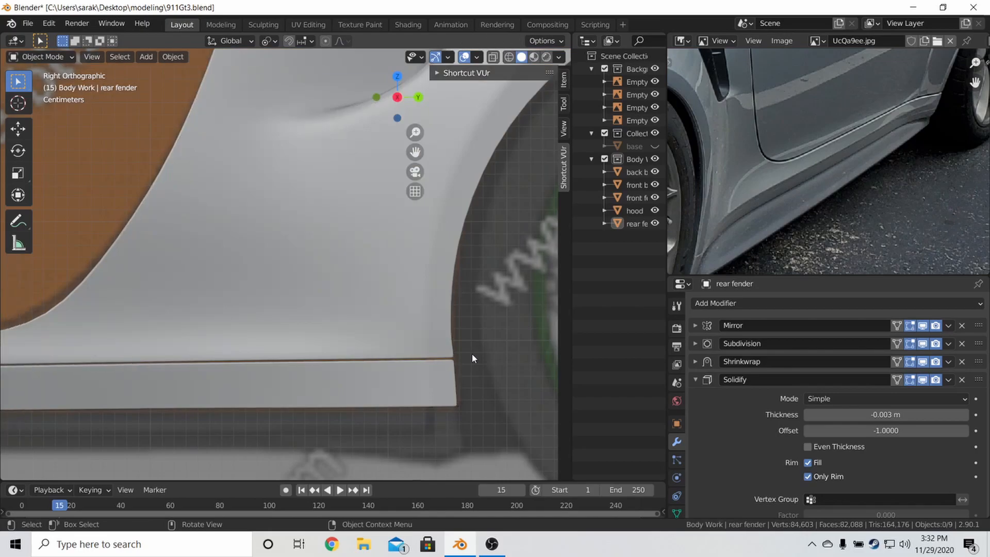
scroll(472, 354, "down", 4)
middle_click_drag(227, 361, 556, 355, "shift")
middle_click_drag(161, 341, 151, 310)
key("ctrl+s")
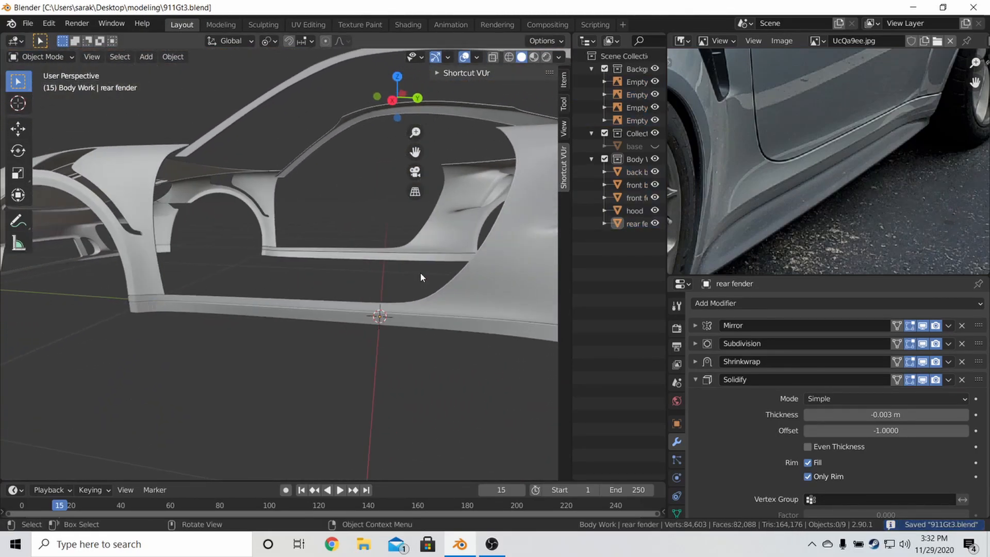
- In wireframe, adjust individual vertices at the rear fender's pointed corner above the taillight opening
middle_click_drag(414, 253, 362, 260)
key("Tab")
key("shift+z")
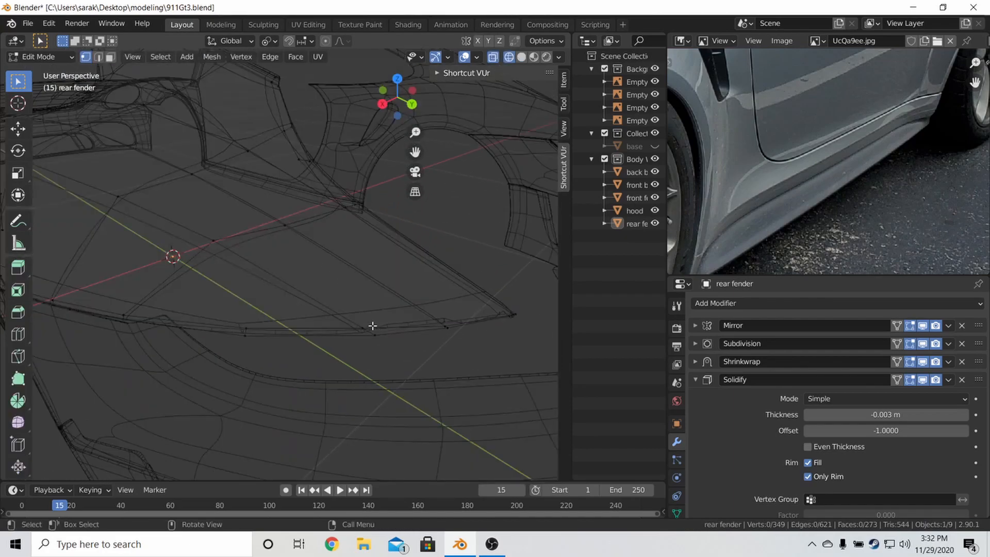
middle_click_drag(513, 308, 474, 305)
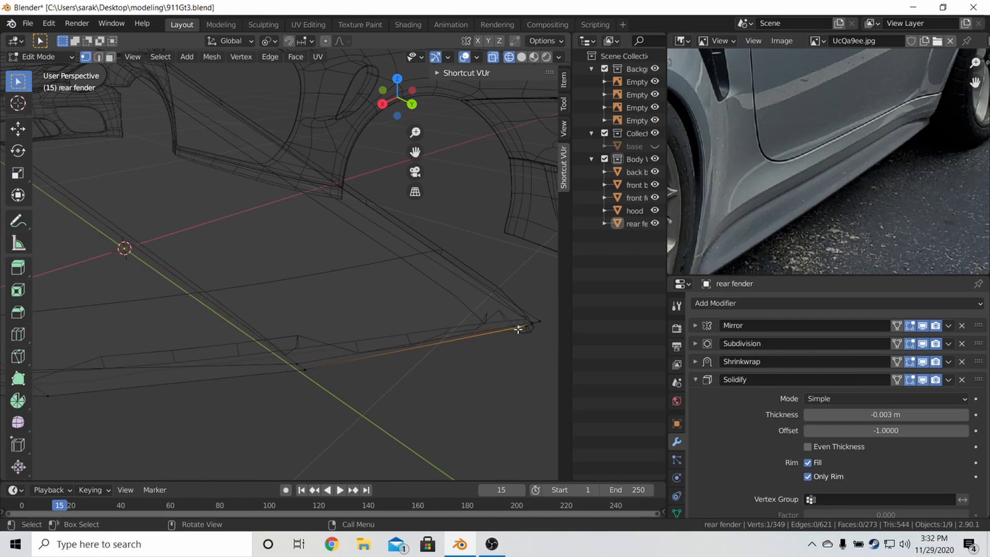
key("g")
left_click(534, 327)
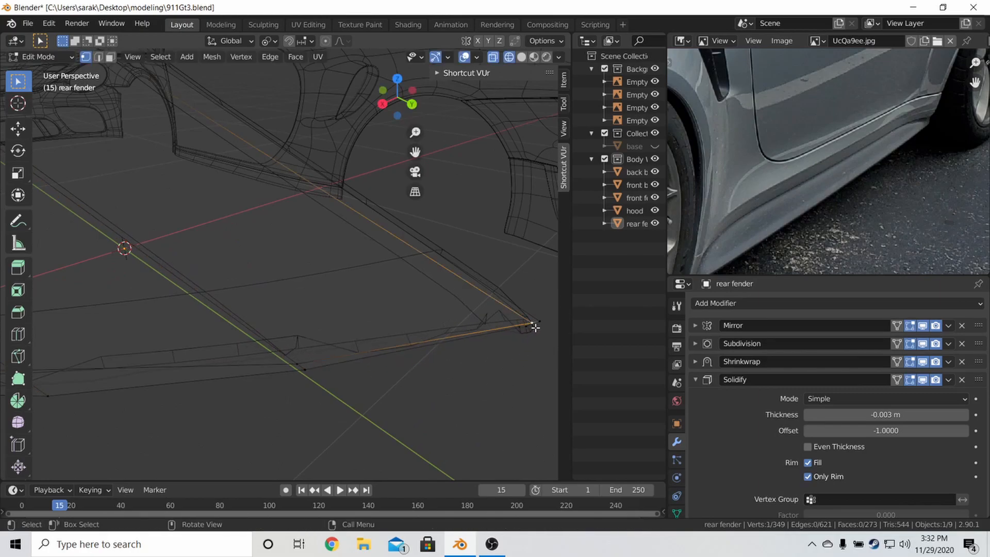
key("g")
left_click(534, 312)
- Edge-slide the short edge at the rear fender's pointed tip and move it along X by about 0.0037 m
left_click(539, 317, "shift")
key("g")
key("g")
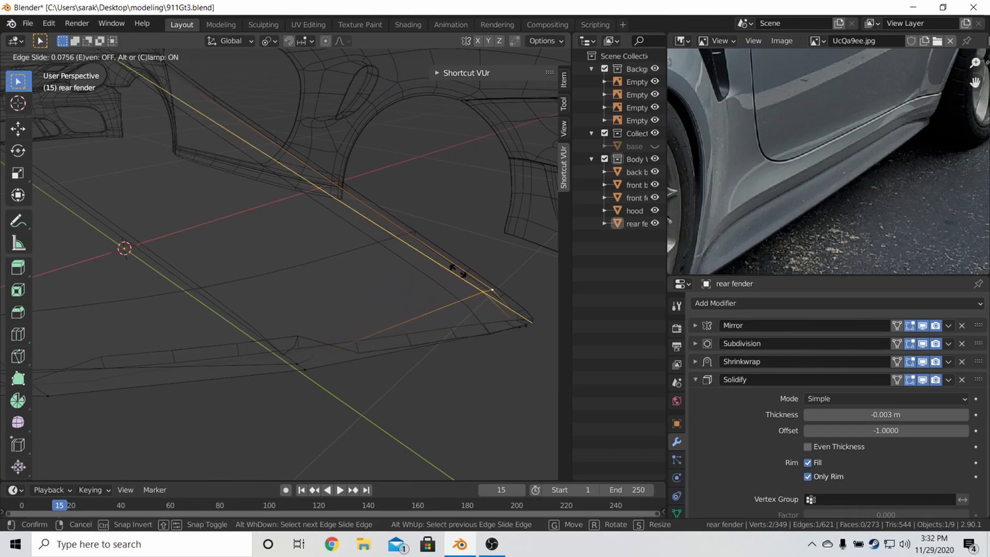
left_click(531, 359)
key("g")
key("x")
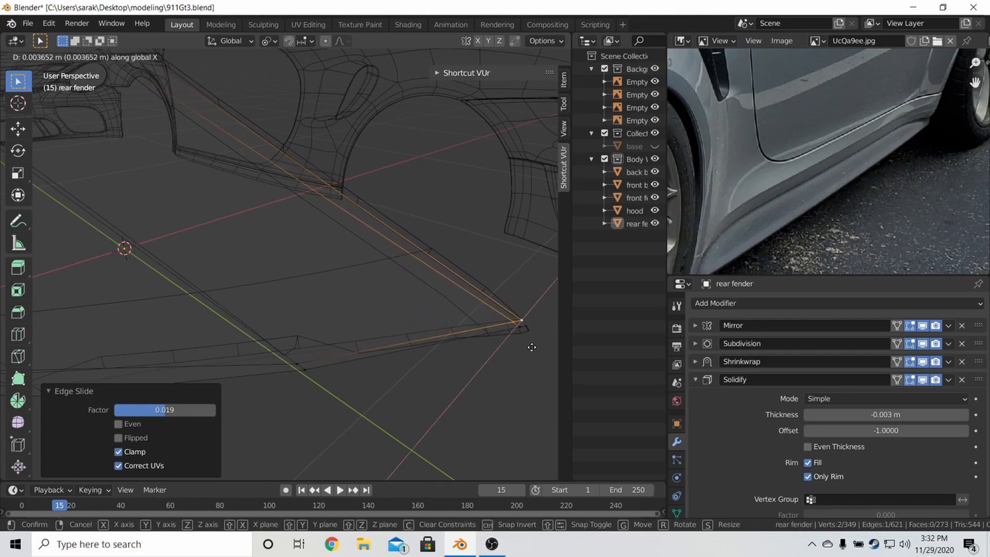
left_click(532, 348)
key("z")
left_click(578, 346)
key("Tab")
scroll(464, 333, "down", 5)
mouse_move(336, 315)
middle_mouse_down()
mouse_move(249, 318)
mouse_move(428, 295)
middle_mouse_up()
scroll(249, 318, "down", 3)
- In wireframe, edge-slide the interior edge just inboard of the rear fender's pointed corner
key("Tab")
key("z")
left_click(351, 329)
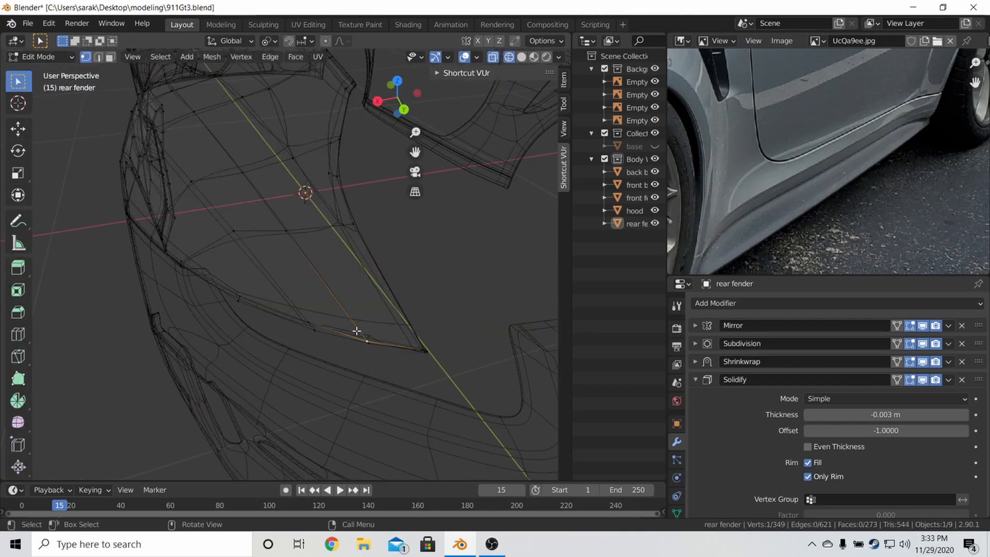
key("g")
key("g")
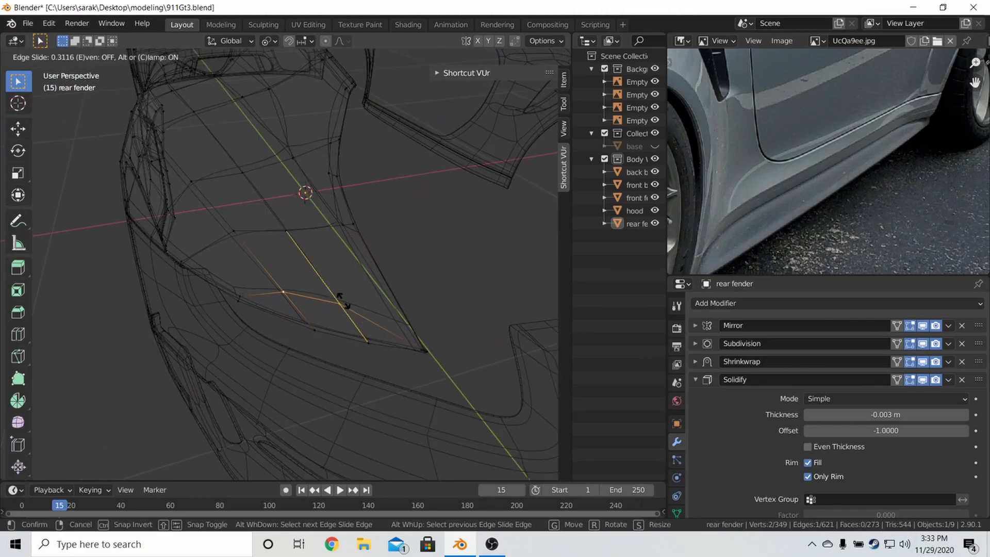
left_click(343, 301)
key("z")
left_click(432, 299)
key("Tab")
- In back view, slide the rear fender vertices near the pointed corner above the taillight opening and save the file
mouse_move(434, 299)
middle_mouse_down()
mouse_move(449, 293)
mouse_move(404, 286)
mouse_move(366, 264)
middle_mouse_up()
scroll(404, 286, "up", 3)
key("z")
left_click(225, 256)
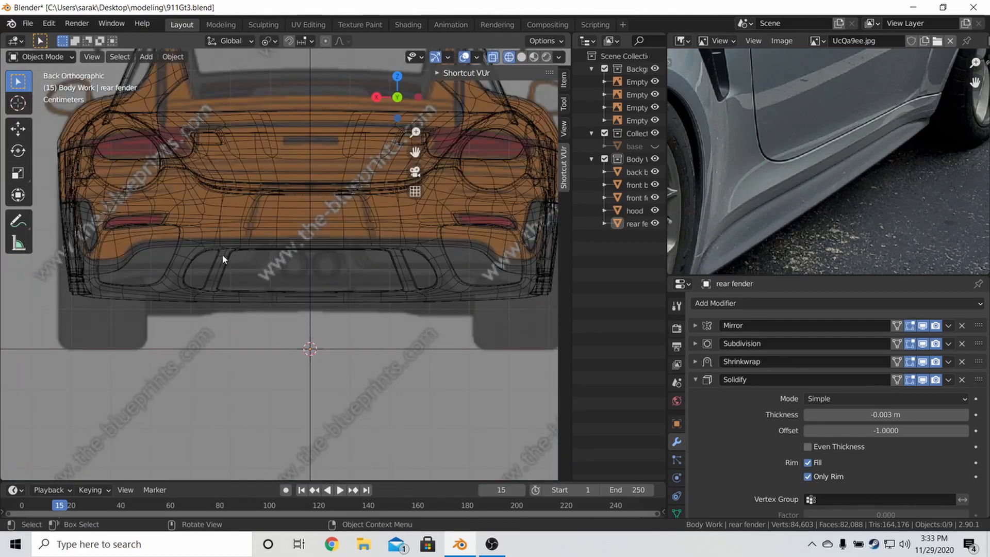
middle_click_drag(184, 186, 317, 293, "shift")
scroll(315, 279, "up", 5)
key("z")
left_click(347, 261)
key("Tab")
scroll(347, 253, "up", 1)
middle_click_drag(348, 247, 372, 283, "shift")
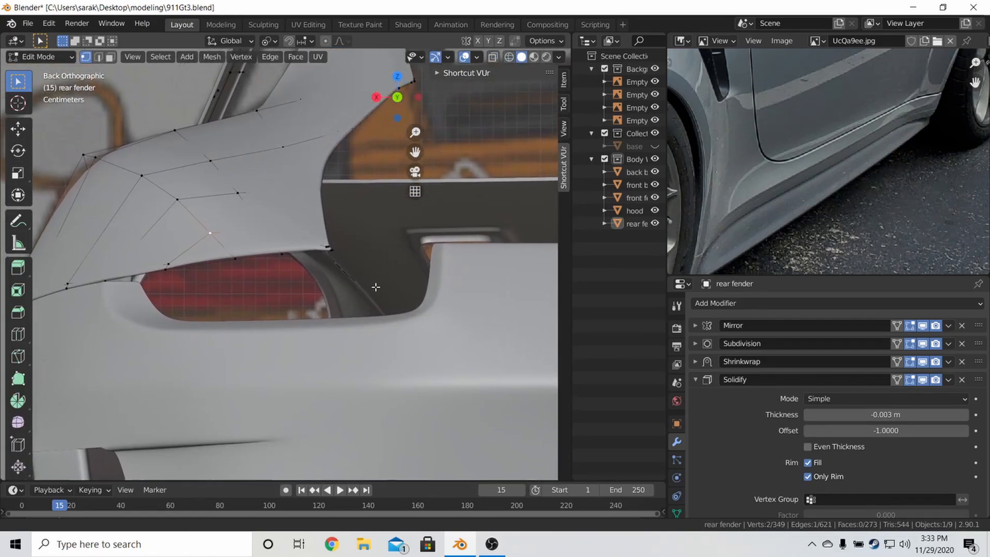
key("shift+z")
left_click(367, 256, "shift")
key("g")
key("g")
left_click(375, 232)
key("shift+z")
key("Tab")
middle_click_drag(421, 232, 342, 245)
scroll(410, 255, "down", 3)
scroll(332, 222, "down", 2)
key("ctrl+s")
- Reveal and isolate the base mesh, and vertex-slide a point on the taillight opening's upper edge by a factor of about 0.69
left_click(655, 147)
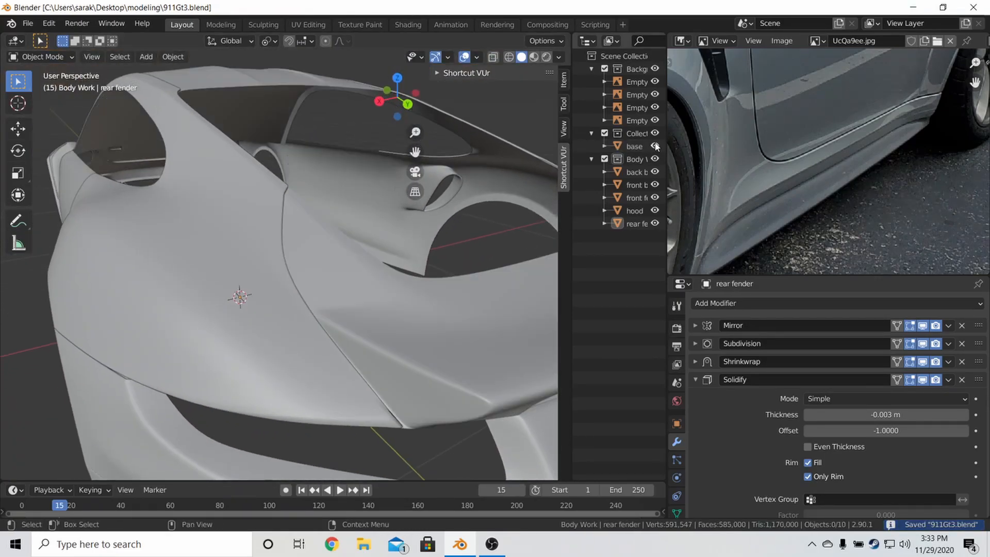
left_click(404, 429)
left_click(433, 408)
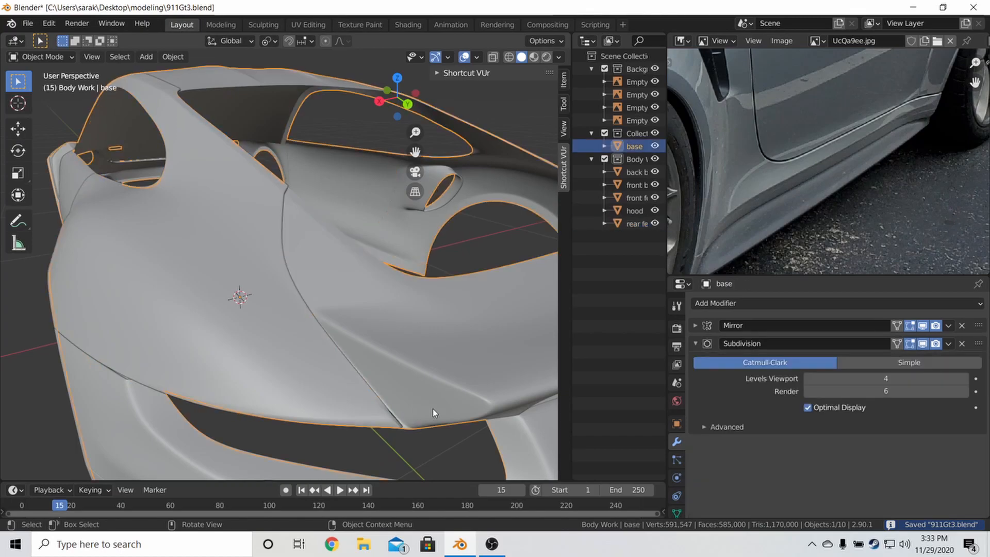
key("g")
left_click(444, 414)
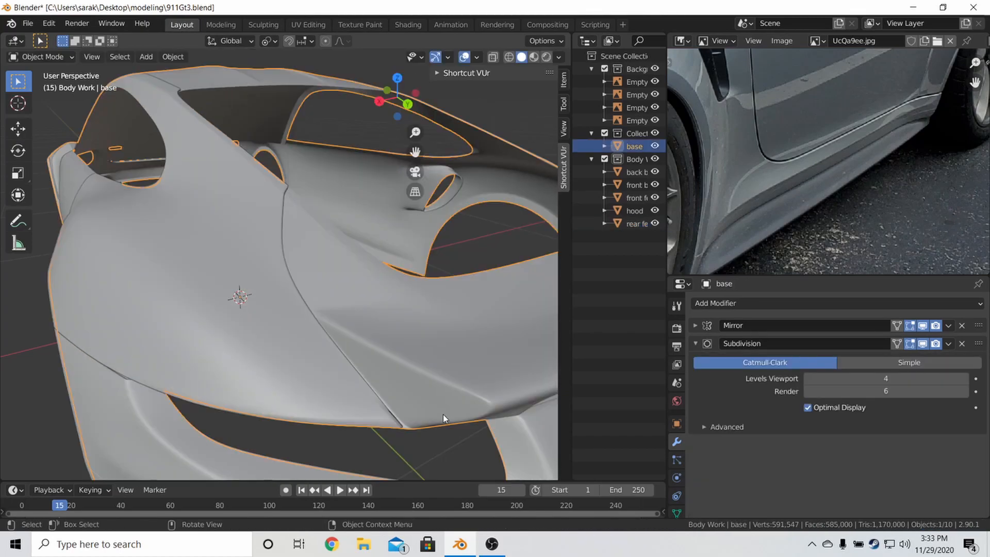
key("KP_Divide")
key("Tab")
scroll(440, 399, "up", 3)
middle_click_drag(440, 399, 422, 269, "shift")
scroll(422, 270, "up", 1)
scroll(422, 270, "down", 1)
scroll(422, 269, "up", 1)
scroll(421, 270, "down", 5)
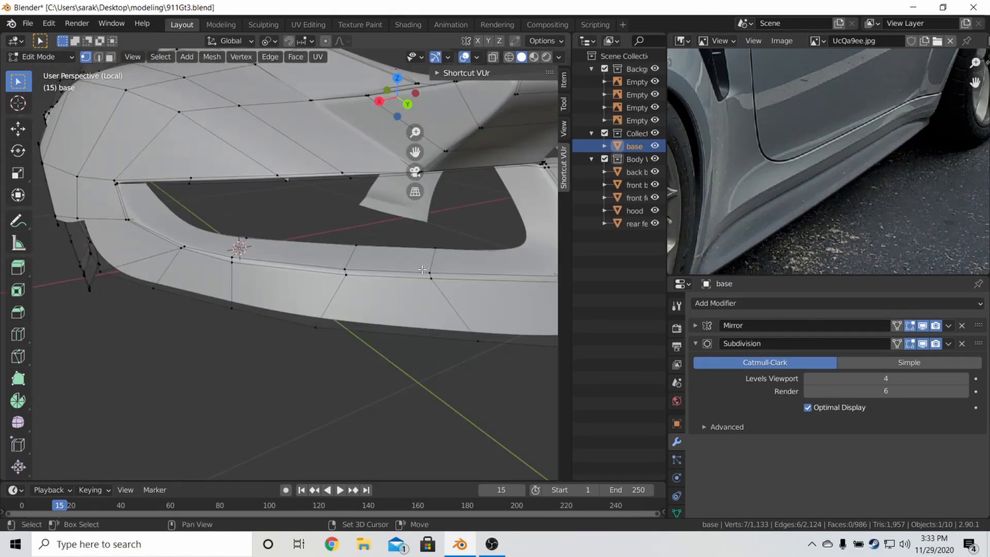
scroll(421, 308, "up", 3)
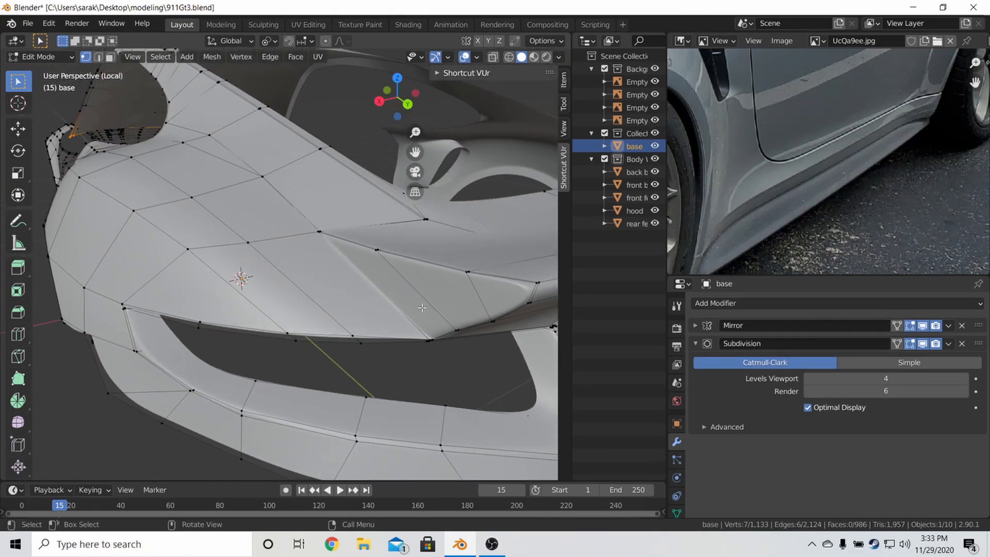
key("g")
left_click(365, 338)
middle_click_drag(408, 331, 388, 270)
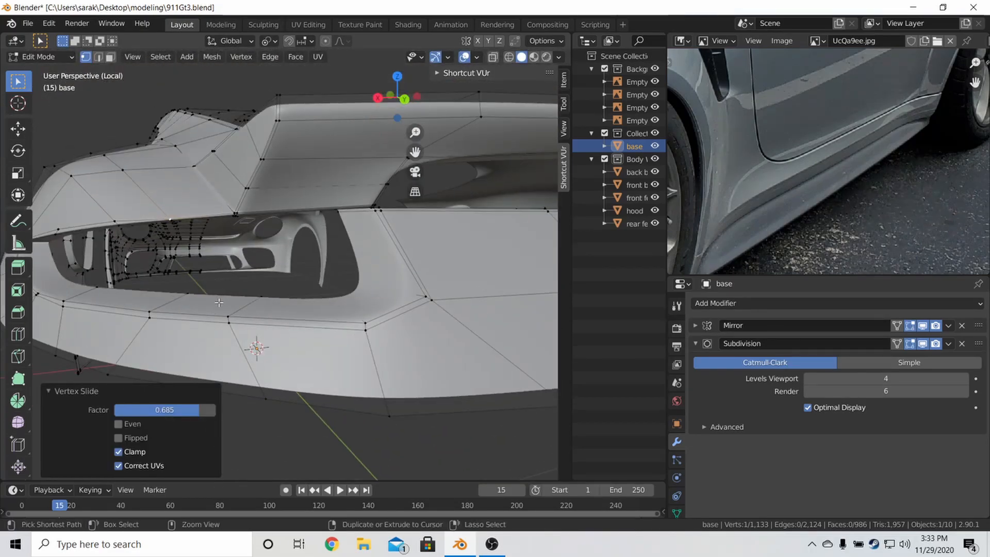
- Add a loop cut around the base mesh's taillight opening and edge-slide it by a factor of about -0.62
left_click(179, 306)
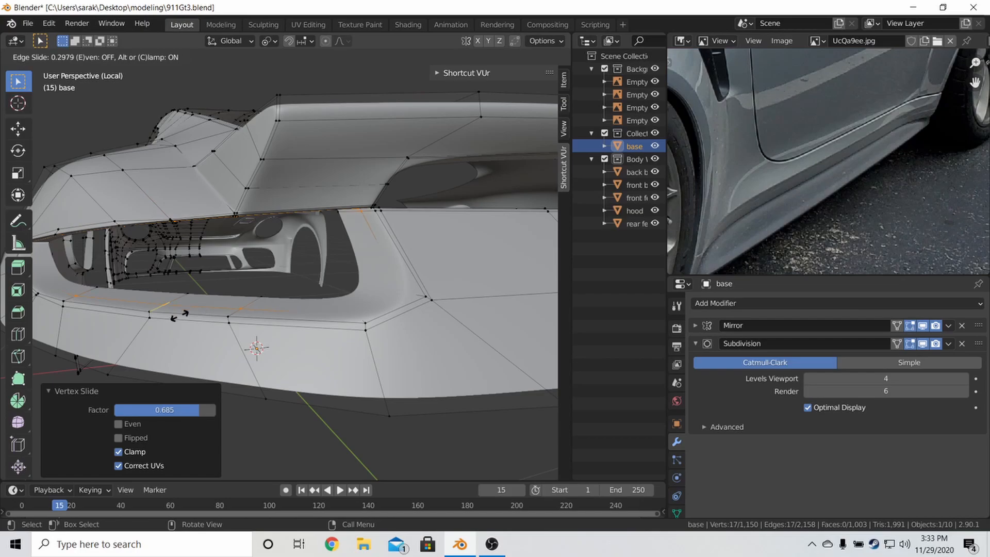
left_click(179, 326)
key("z")
left_click(135, 325)
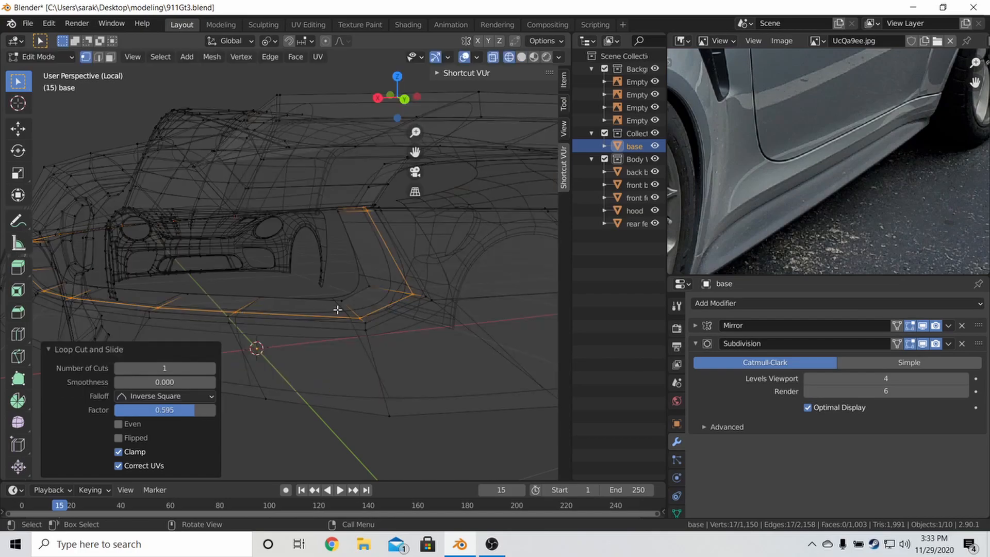
key("g")
key("g")
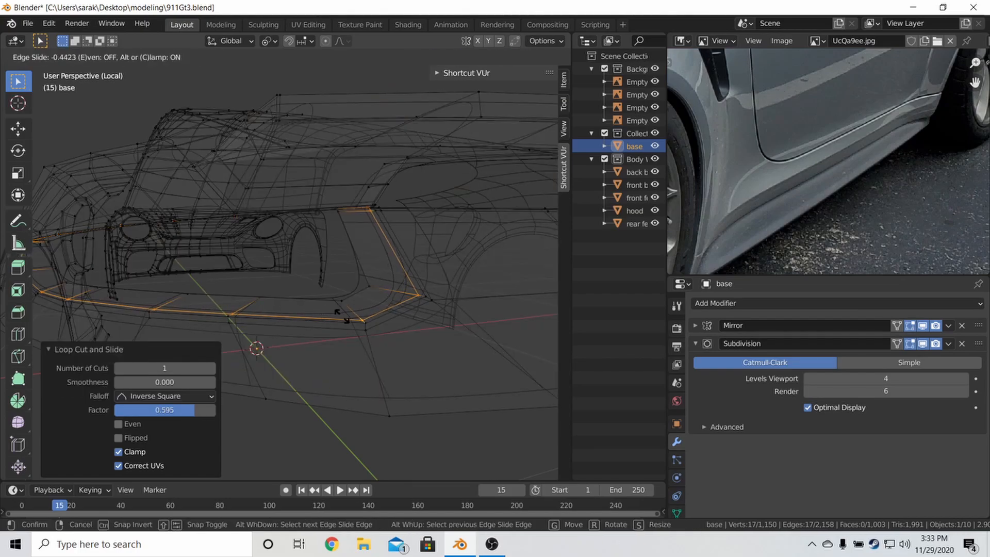
left_click(344, 319)
key("z")
left_click(415, 323)
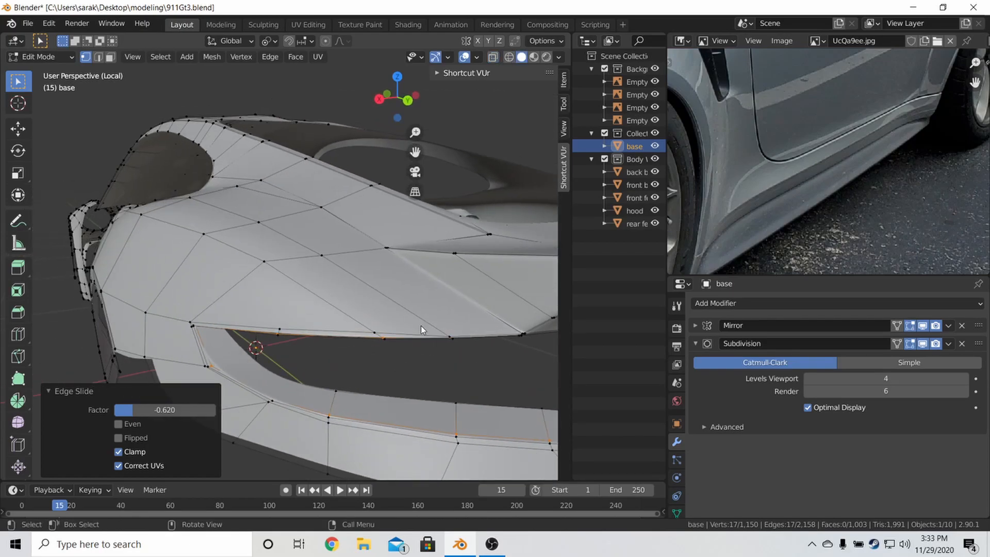
key("Tab")
left_click(413, 341)
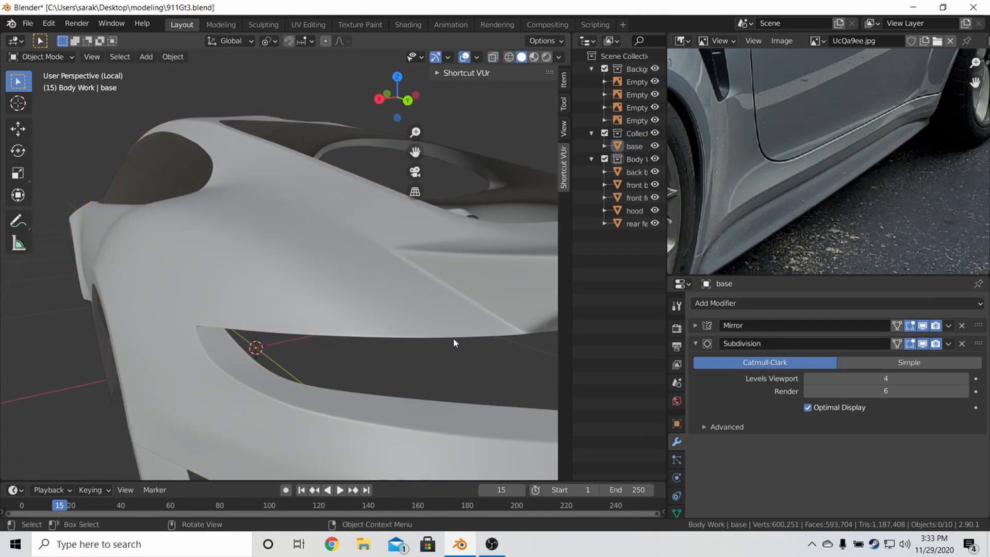
- Exit the isolated view, hide the base mesh, and edge-slide the rear fender's cross edges toward its pointed tip
key("slash")
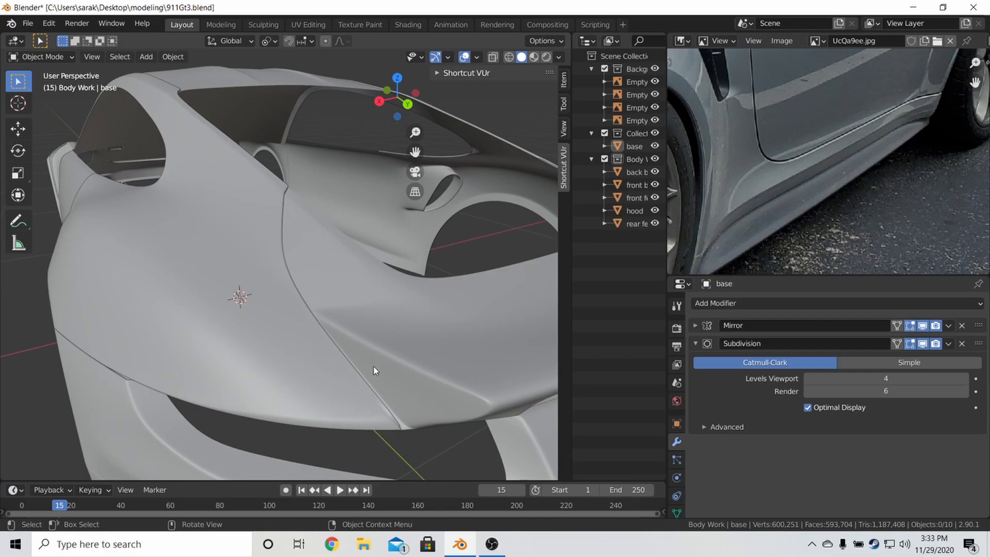
left_click(369, 389)
key("Tab")
key("Tab")
key("Tab")
key("z")
left_click(292, 388)
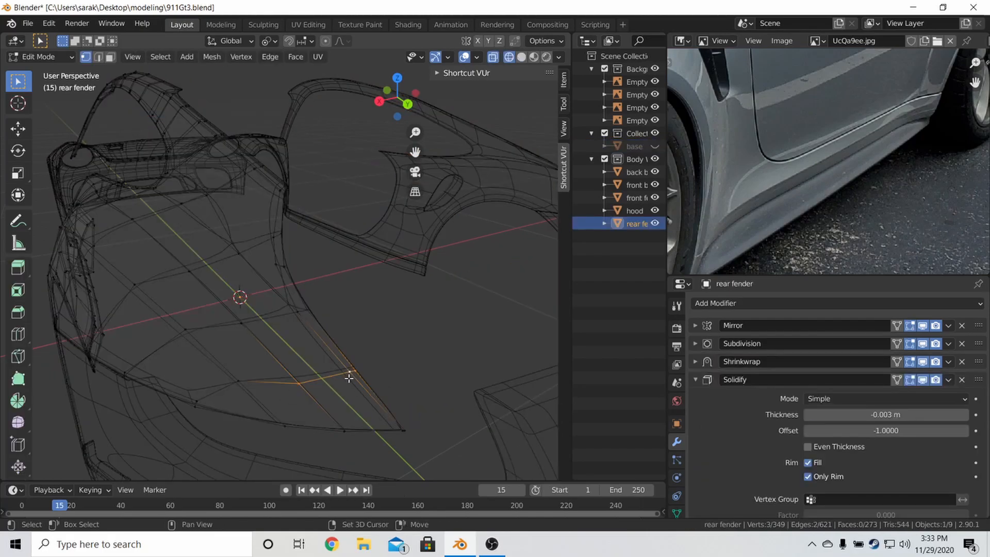
key("g")
key("g")
left_click(397, 420)
- Slide the interior vertex above the rear fender's lower edge toward that edge and save the file
left_click(243, 389)
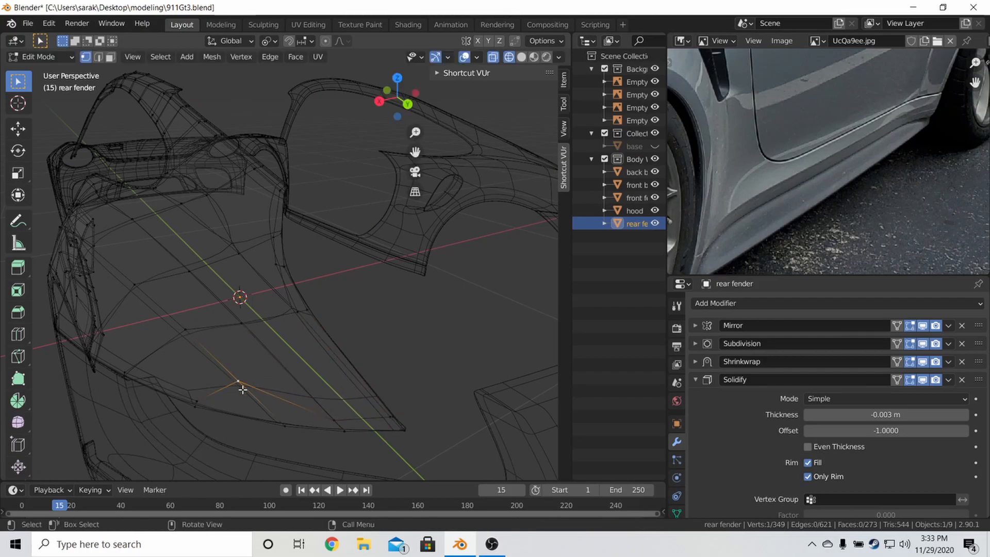
key("g")
key("g")
left_click(272, 426)
key("z")
left_click(364, 428)
key("Tab")
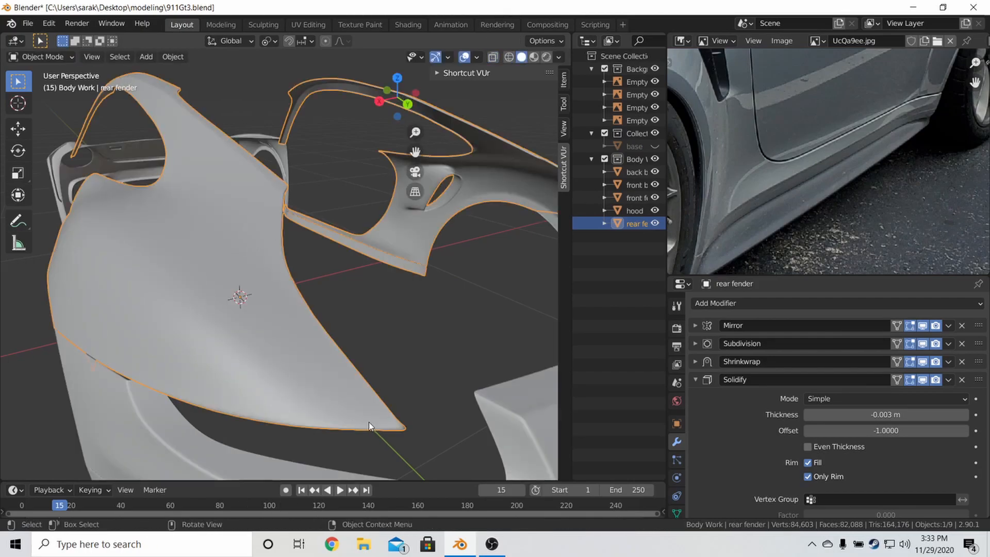
left_click(429, 414)
key("ctrl+s")
- Edge-slide the edge beside the rear fender's pointed tip by a factor of about -0.61
mouse_move(429, 414)
middle_mouse_down()
mouse_move(406, 445)
mouse_move(416, 327)
mouse_move(364, 268)
middle_mouse_up()
scroll(357, 326, "up", 3)
key("Tab")
key("z")
left_click(332, 290)
key("g")
key("g")
left_click(497, 394)
key("z")
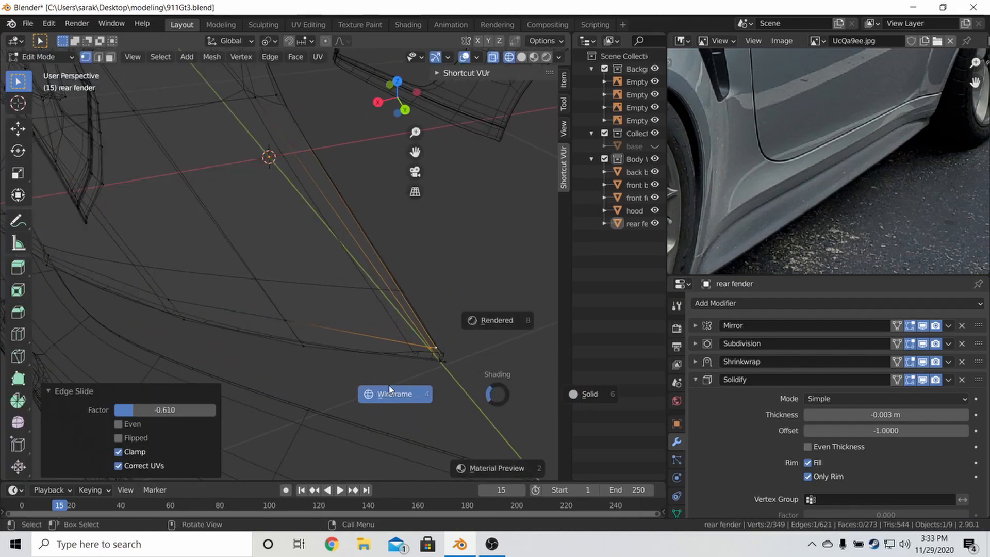
left_click(557, 394)
- Fine-tune the edge slide at the fender tip in shaded view, deselect everything and save the file
key("g")
key("g")
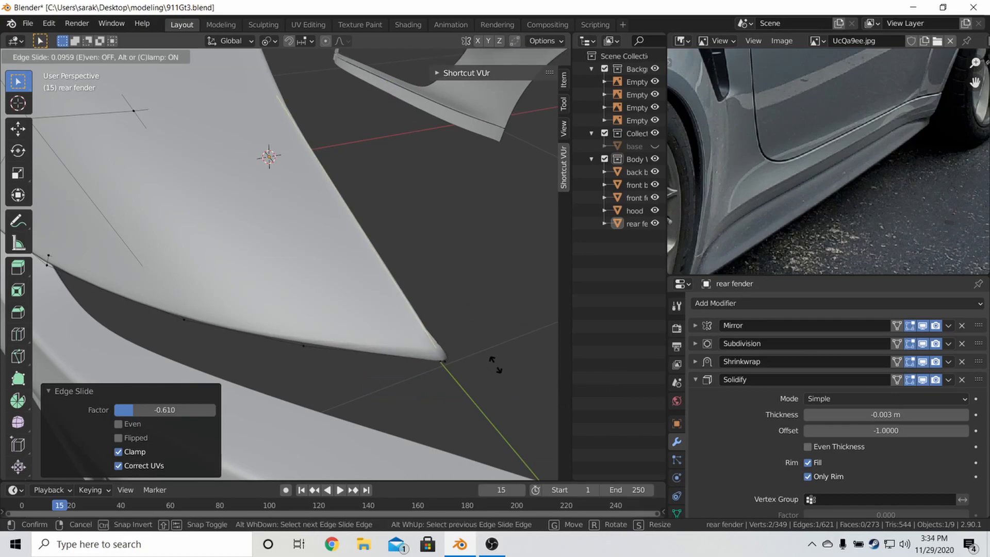
left_click(489, 363)
key("Tab")
scroll(474, 361, "down", 5)
key("a")
key("a")
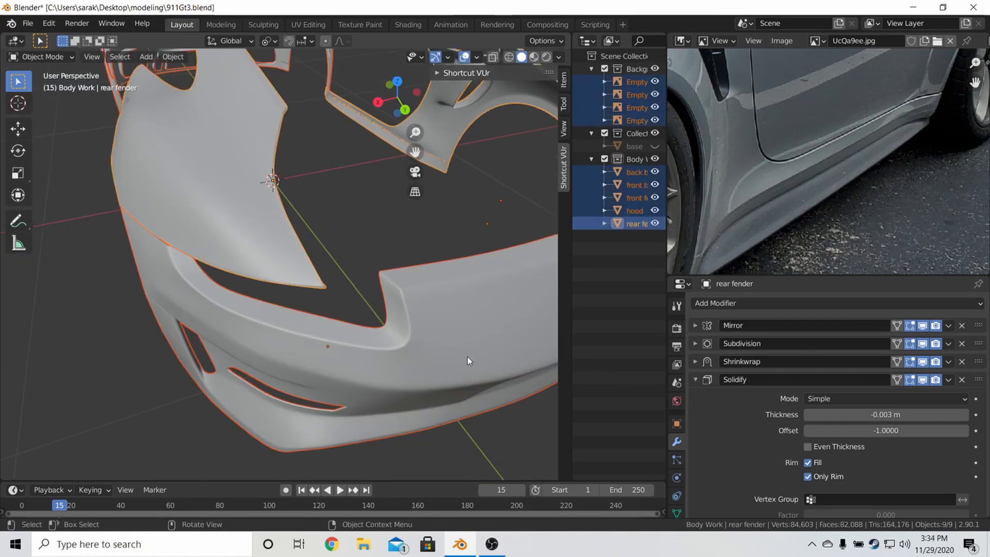
middle_click_drag(468, 360, 435, 291)
key("ctrl+s")
- Reveal and isolate the base mesh to examine its surface around the taillight opening and rear spoiler
middle_click_drag(405, 196, 414, 227)
scroll(490, 200, "up", 3)
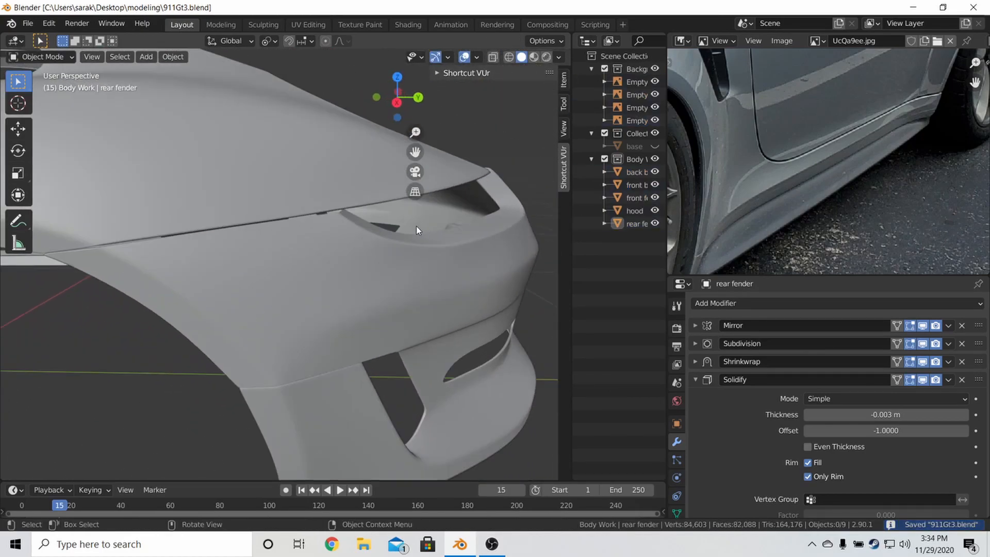
middle_click_drag(467, 191, 410, 259, "shift")
left_click(655, 147)
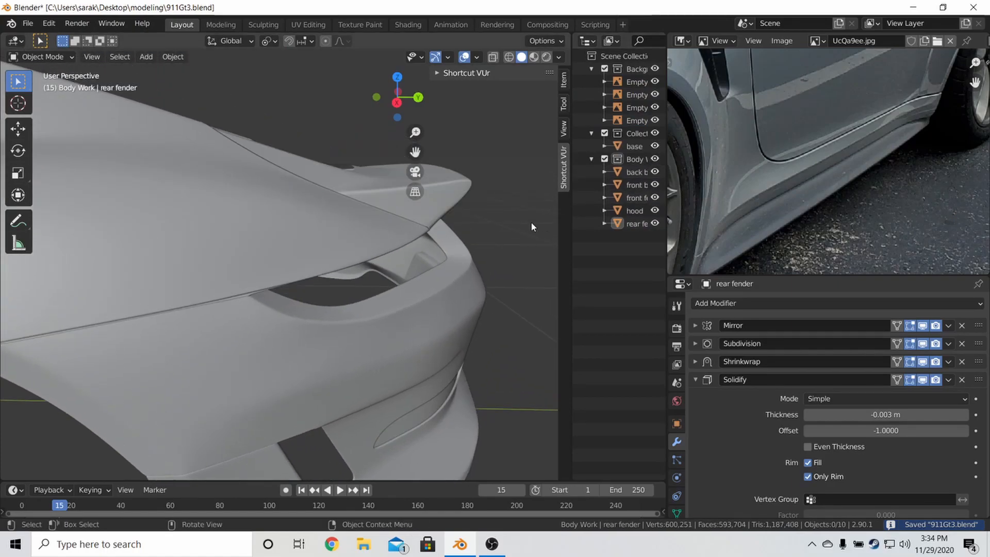
left_click(450, 207)
key("KP_Divide")
key("Tab")
middle_click_drag(448, 203, 398, 293)
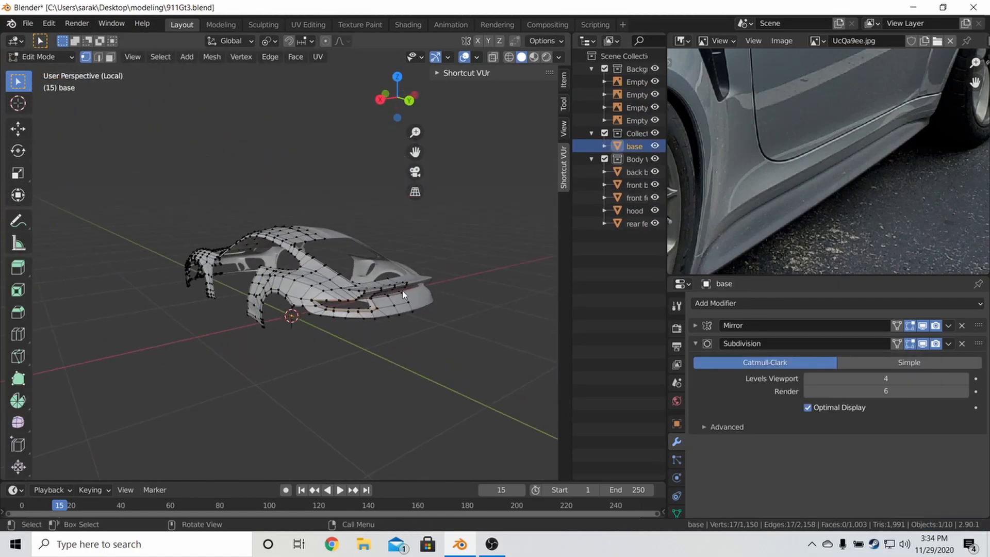
key("Tab")
scroll(427, 297, "up", 5)
key("Tab")
scroll(453, 301, "up", 3)
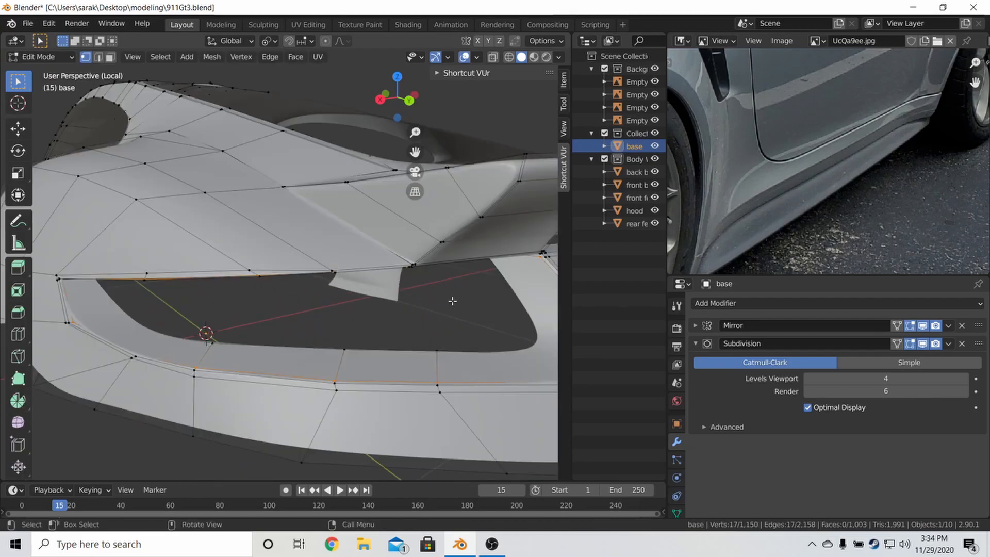
key("Tab")
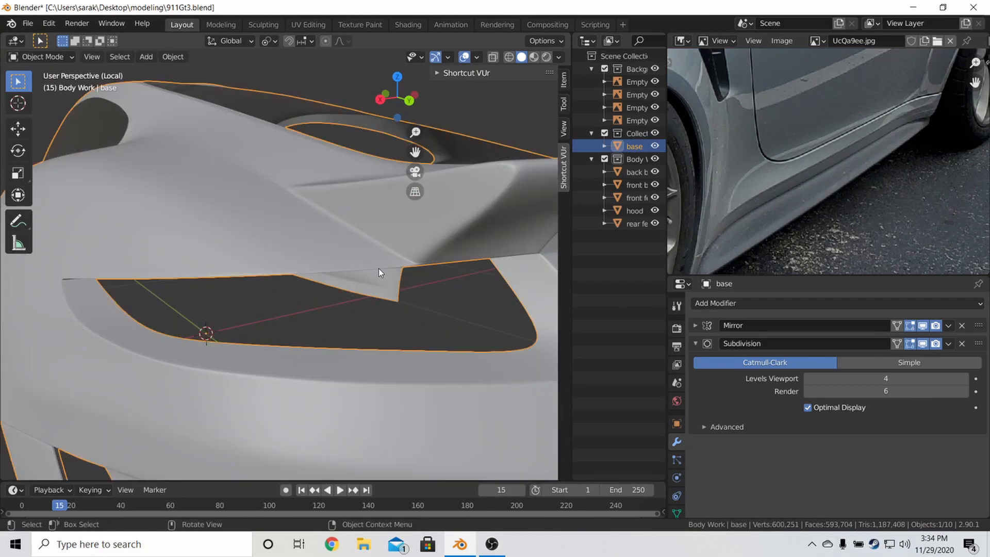
middle_click_drag(326, 252, 317, 296)
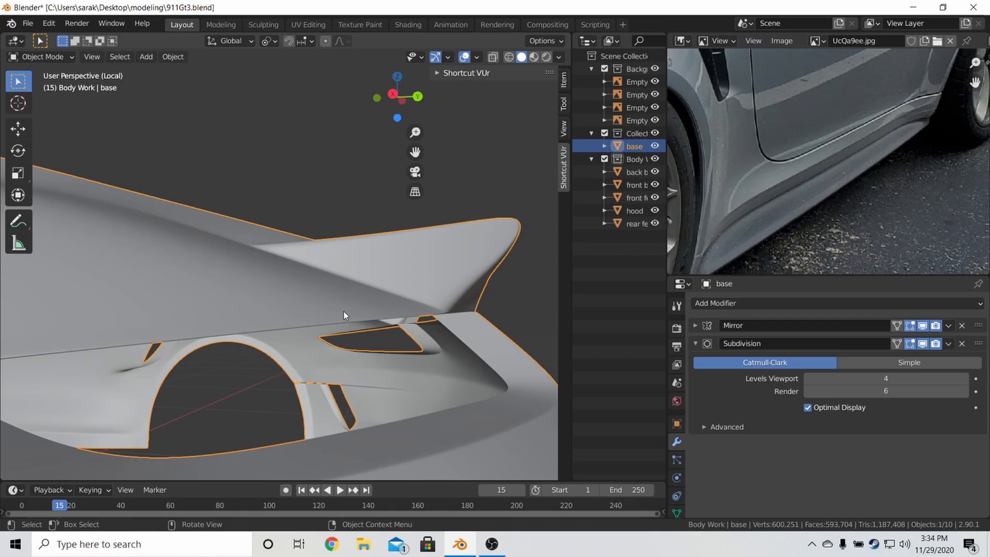
middle_click_drag(345, 309, 382, 274)
key("alt+a")
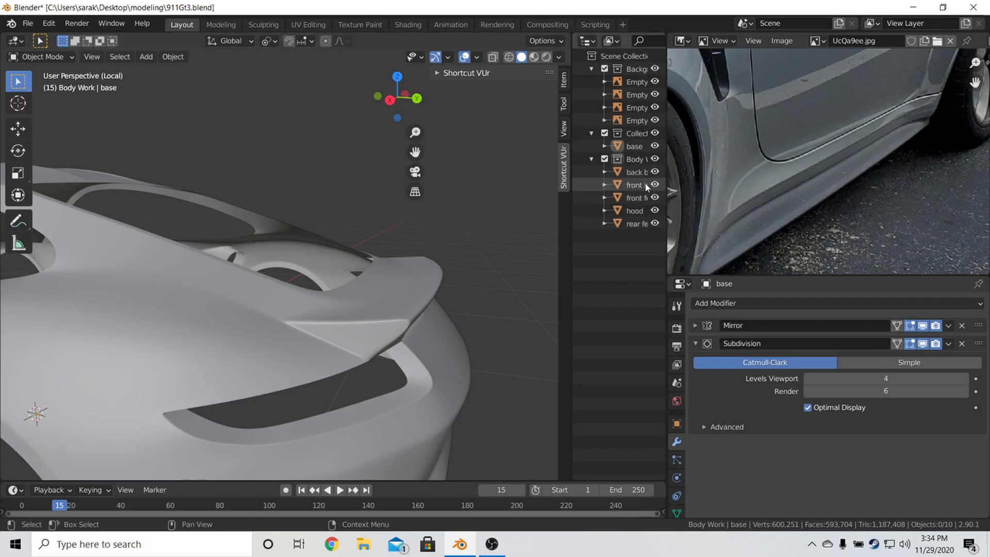
- Hide the base mesh, exit the isolated view to restore all body panels, and save the file
left_click(656, 146)
left_click(634, 173)
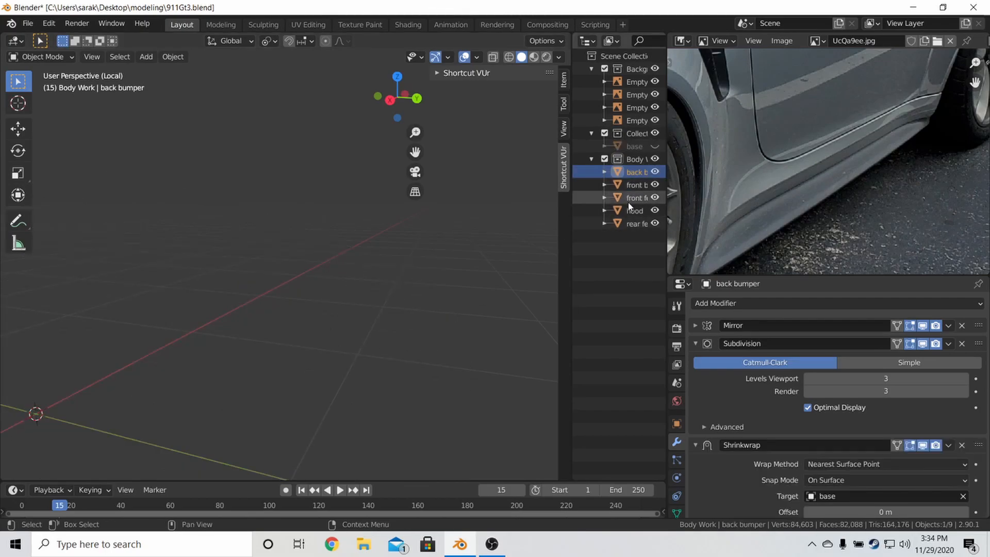
key("slash")
middle_click_drag(346, 274, 344, 313)
key("alt+a")
left_click(343, 296)
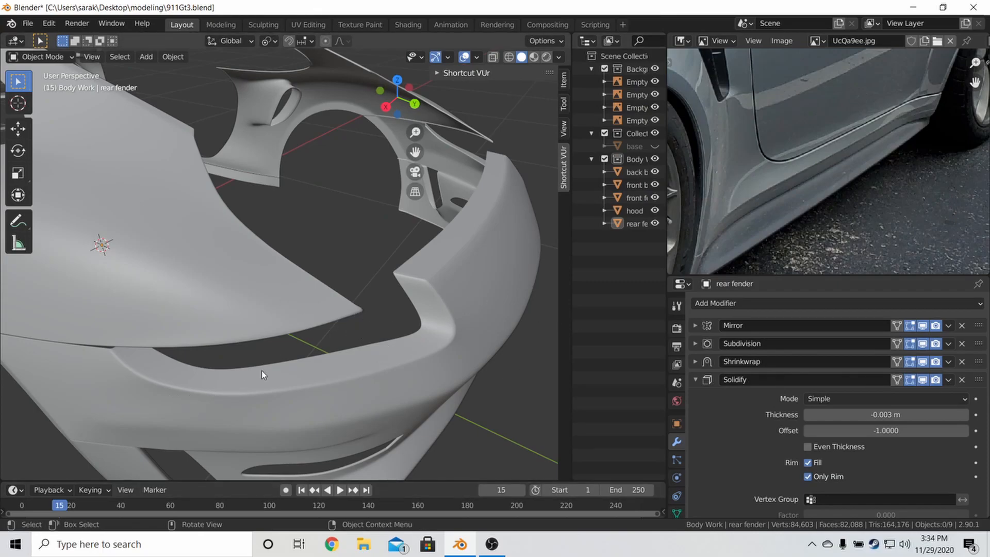
middle_click_drag(308, 349, 413, 333)
key("ctrl+s")
- Vertex-slide the lower-edge vertex at the rear fender's tip closer to the corner and save the file
key("Tab")
scroll(374, 371, "up", 3)
key("z")
middle_click_drag(373, 371, 395, 302, "shift")
left_click(344, 314)
key("g")
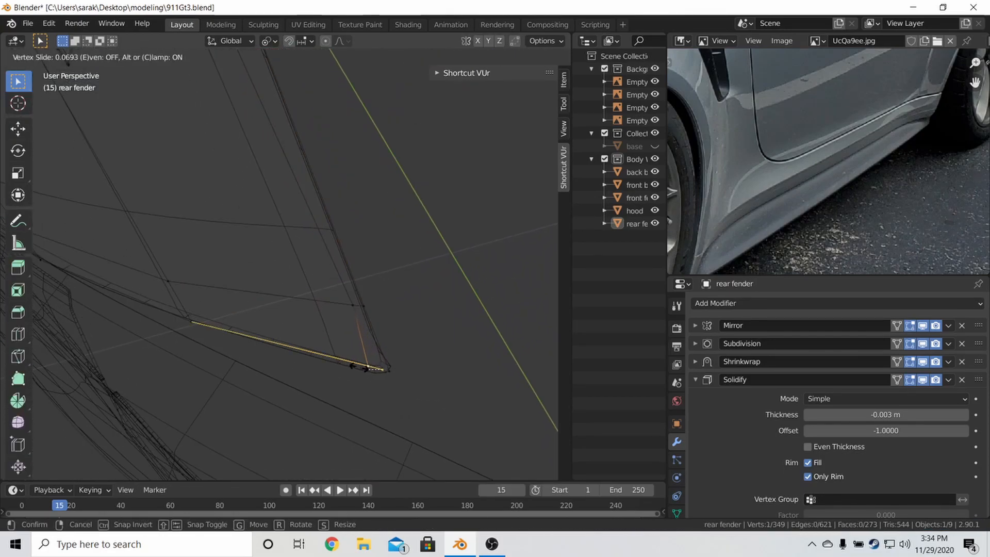
left_click(361, 369)
key("z")
left_click(432, 370)
key("Tab")
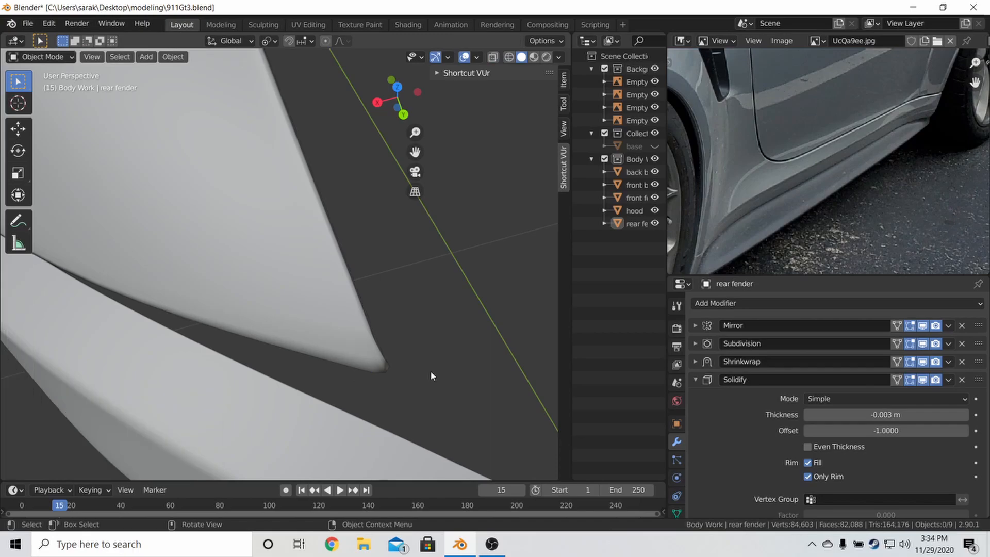
scroll(424, 367, "down", 3)
key("ctrl+s")
- Compare the rear fender and taillight opening with the reference photos from several angles, saving the file along the way
middle_click_drag(379, 360, 376, 378)
middle_click_drag(743, 181, 833, 145)
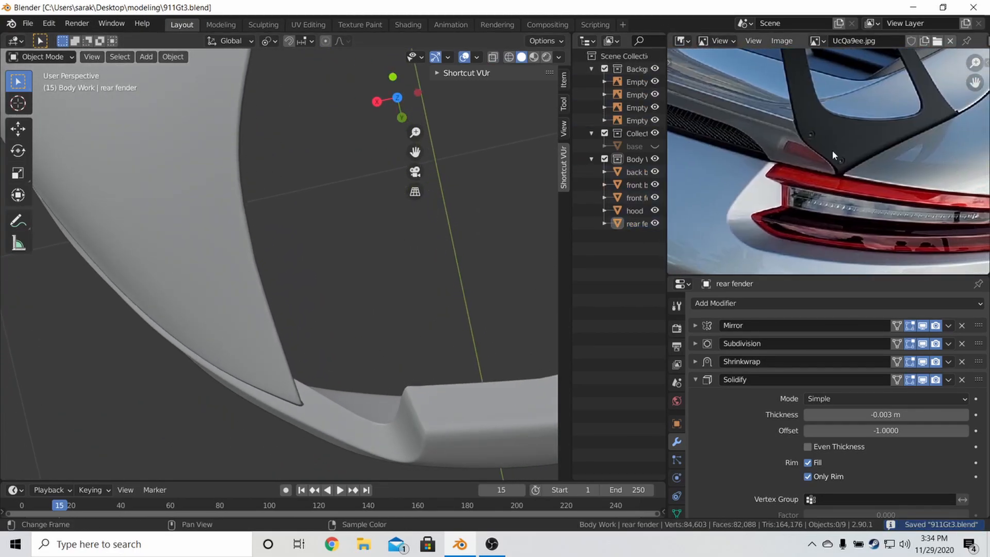
middle_click_drag(271, 288, 196, 187)
key("ctrl+s")
middle_click_drag(109, 195, 141, 185)
middle_click_drag(846, 178, 959, 163)
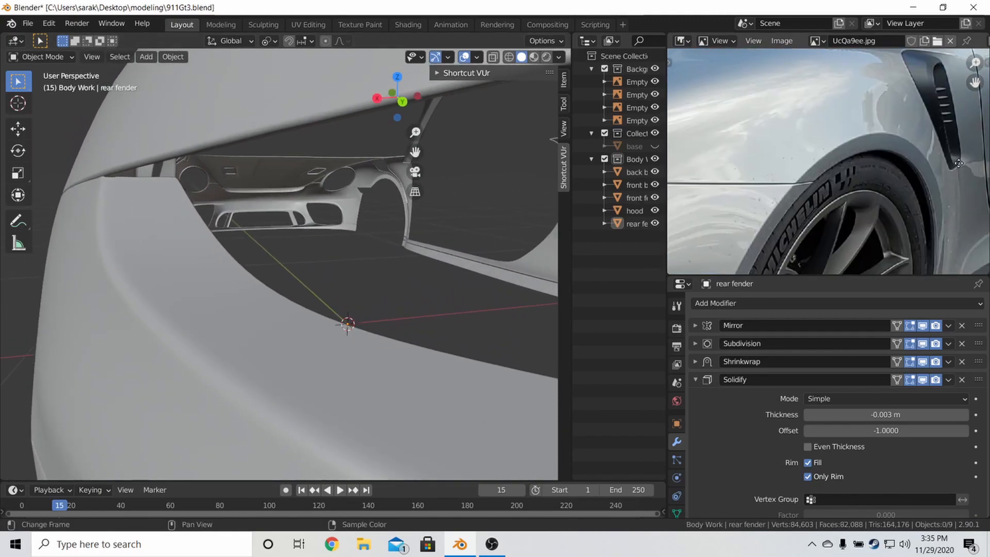
middle_click_drag(723, 213, 835, 204)
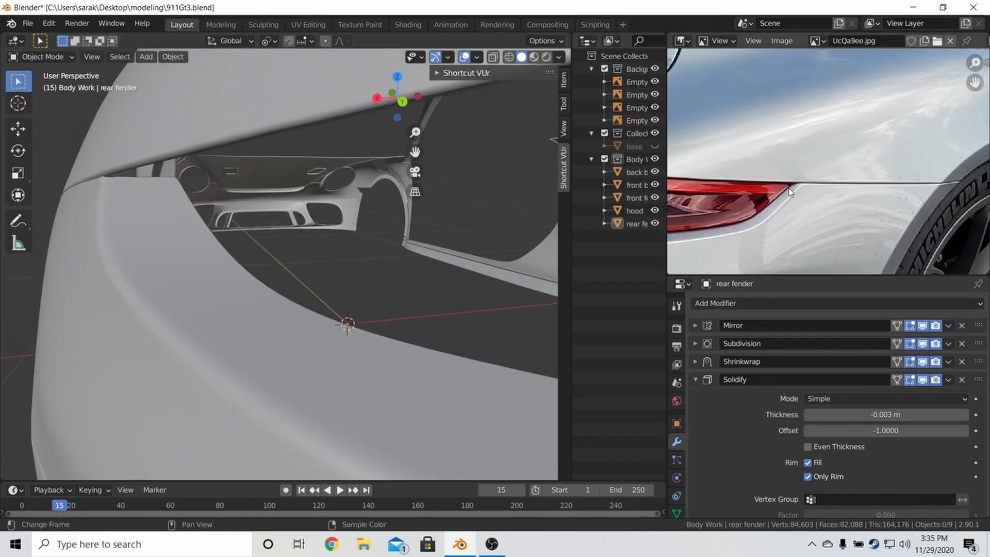
middle_click_drag(265, 173, 448, 208)
key("ctrl+s")
scroll(301, 191, "down", 5)
scroll(393, 211, "down", 3)
mouse_move(363, 237)
middle_mouse_down()
mouse_move(428, 260)
mouse_move(365, 225)
middle_mouse_up()
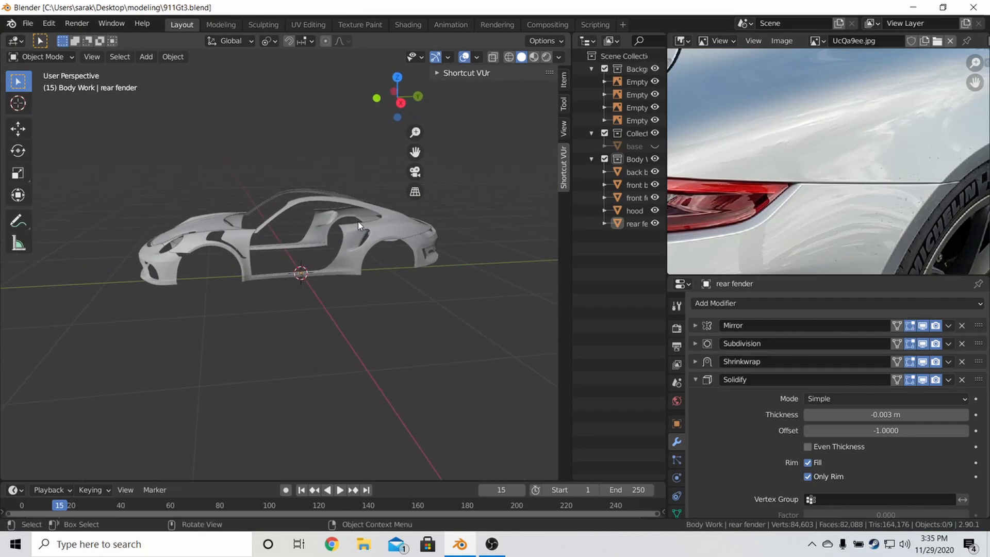